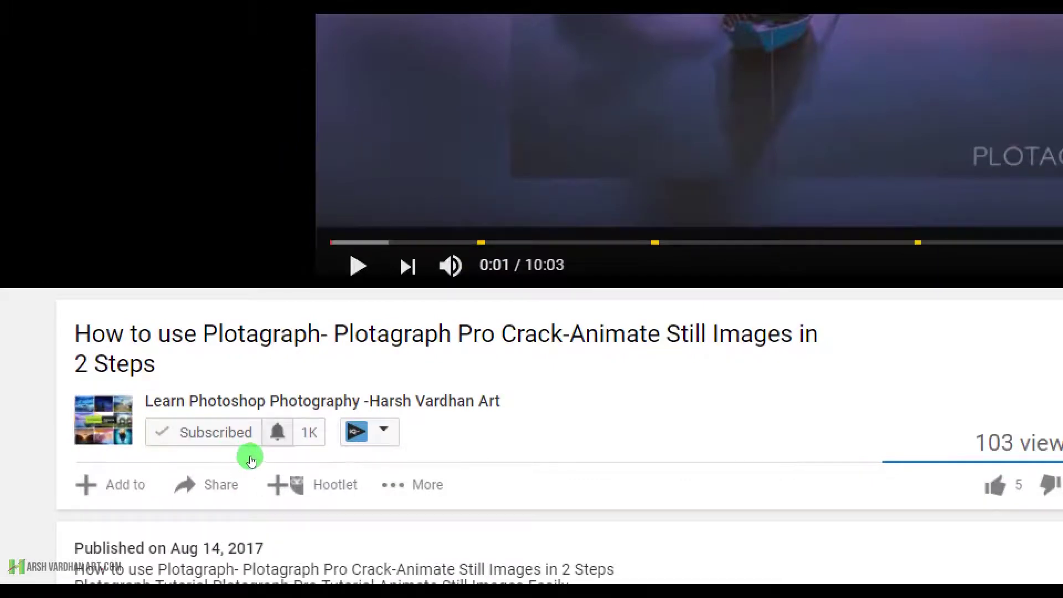
pyautogui.click(278, 432)
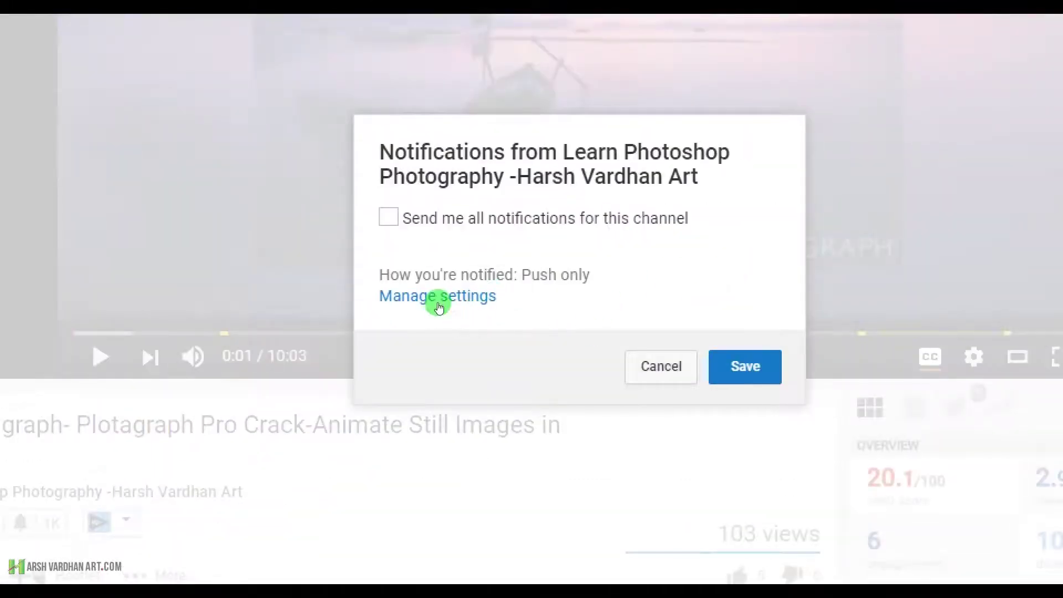
pyautogui.click(389, 217)
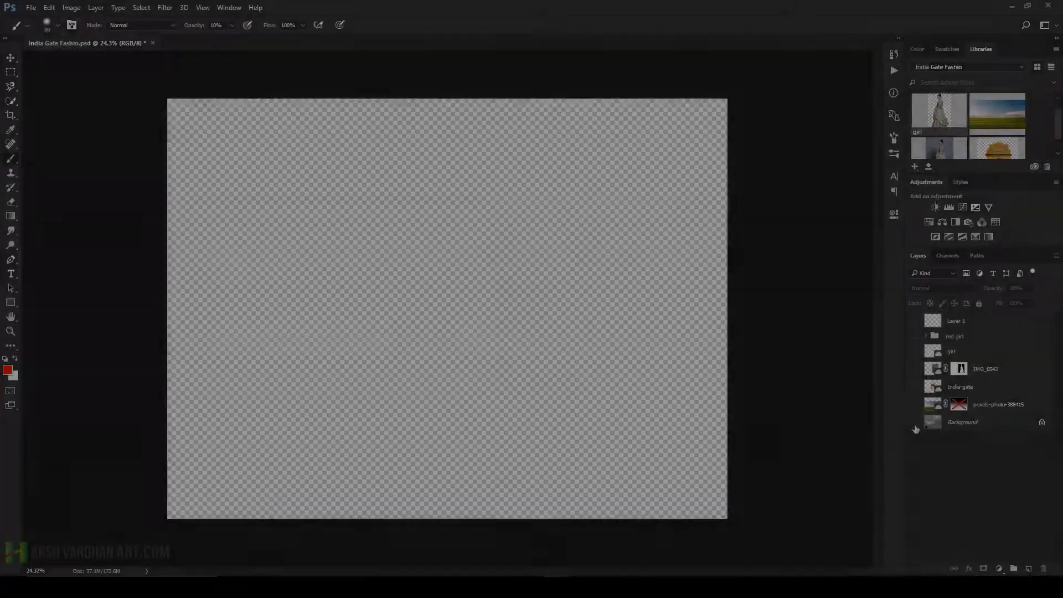
# Step: Show the pexels-photo-388415 layer above the Background and enable its disabled layer mask
pyautogui.click(914, 422)
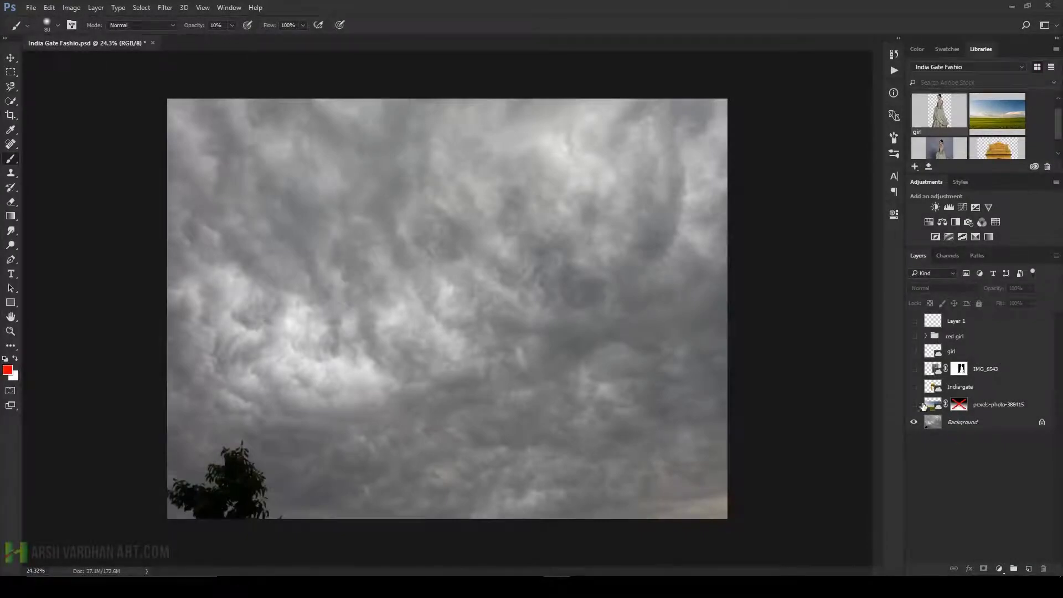
pyautogui.click(914, 405)
pyautogui.click(932, 406)
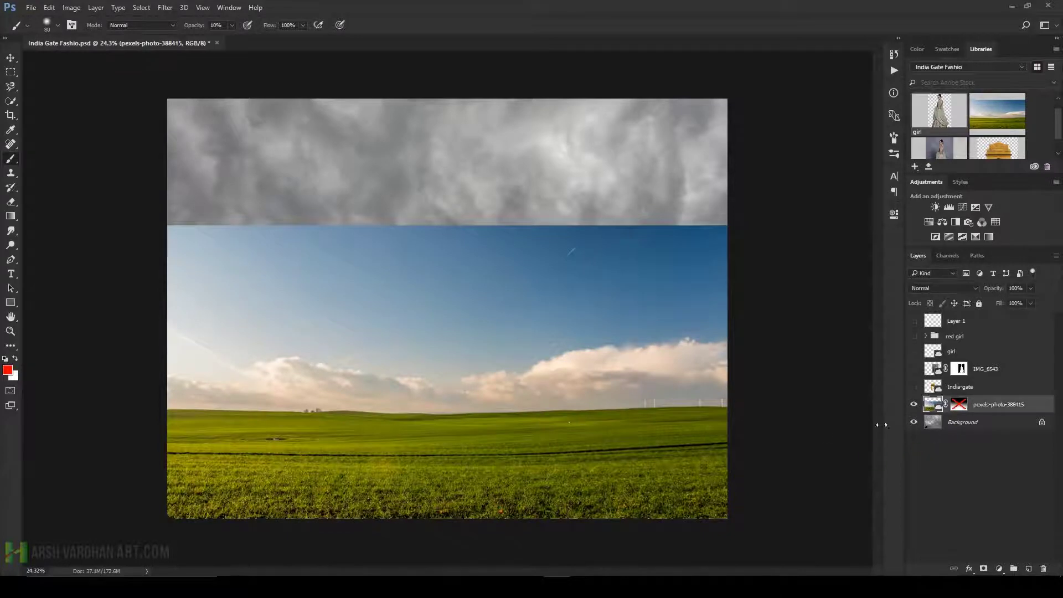
pyautogui.keyDown('shift'); pyautogui.click(959, 407); pyautogui.keyUp('shift')
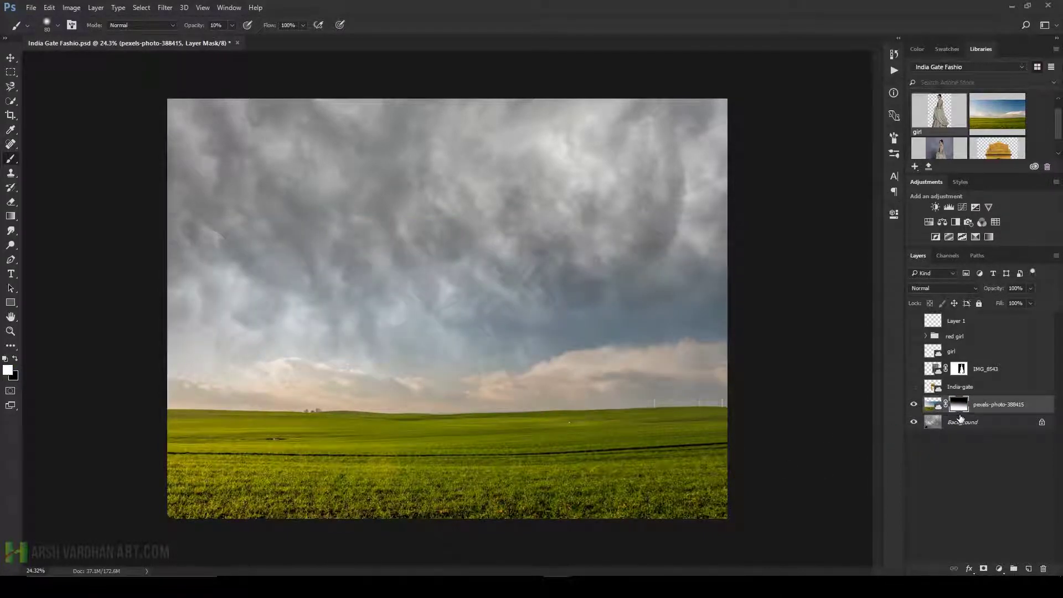
# Step: Delete the layer mask of the pexels-photo-388415 layer and add a new blank white mask to it
pyautogui.click(959, 456)
pyautogui.click(958, 410)
pyautogui.rightClick(957, 409)
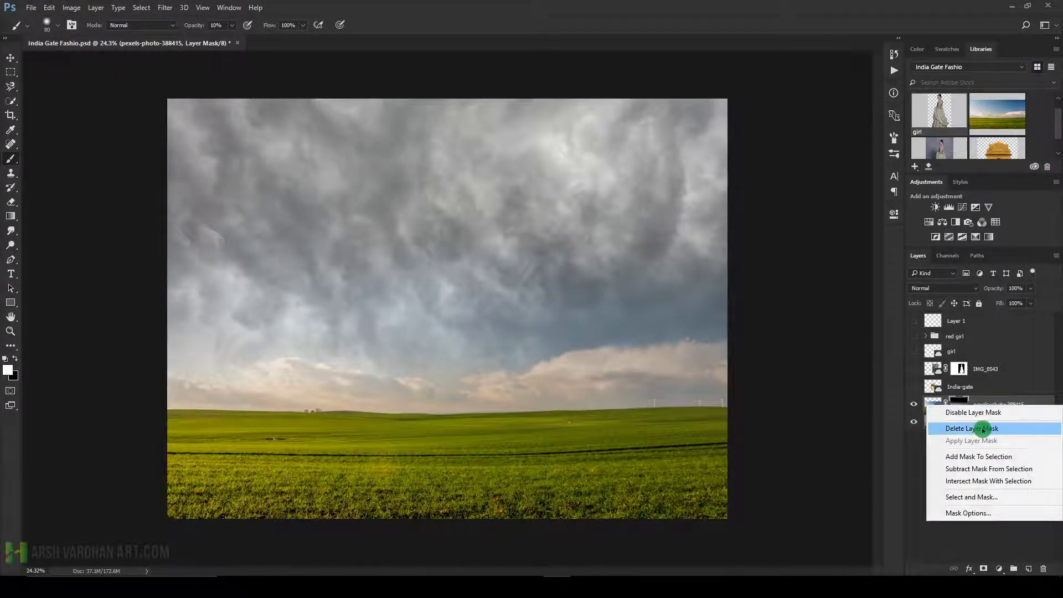
pyautogui.click(970, 429)
pyautogui.click(983, 569)
# Step: Select the Gradient tool and confirm the Foreground to Background gradient, white to black, in linear style
pyautogui.click(11, 216)
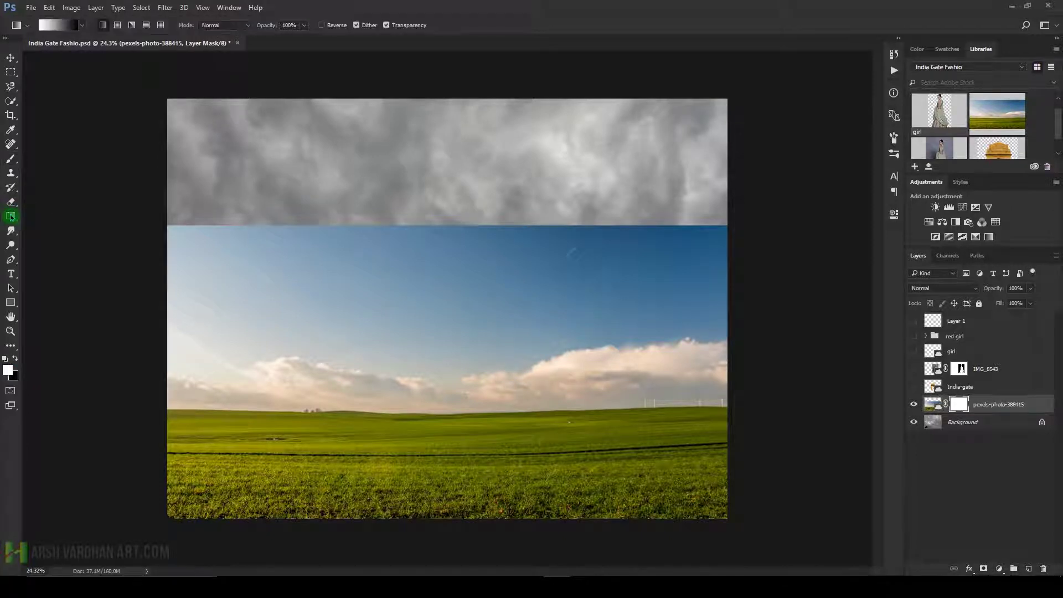
pyautogui.click(65, 31)
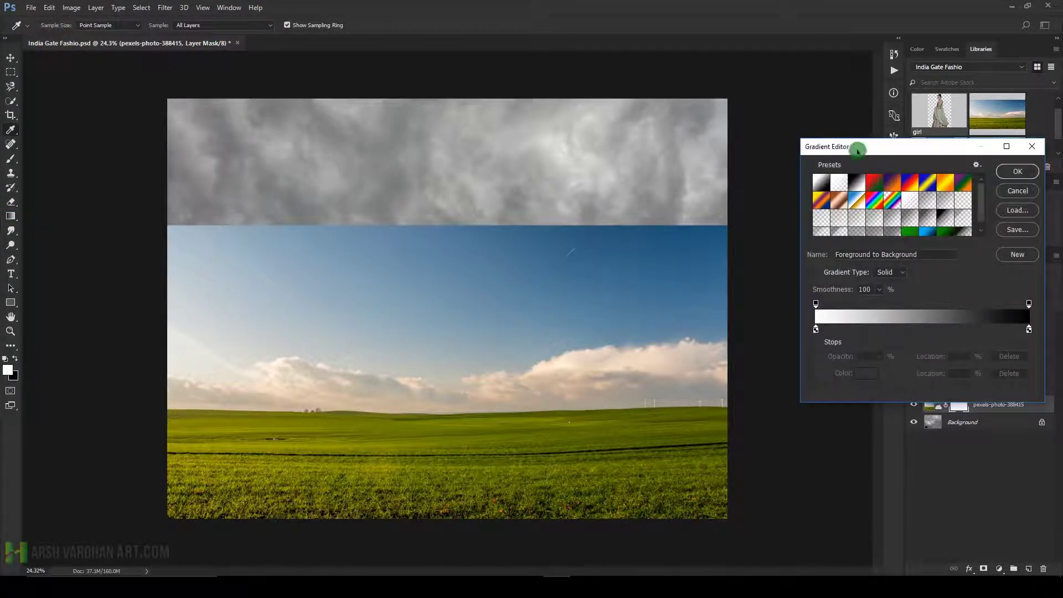
pyautogui.click(1018, 171)
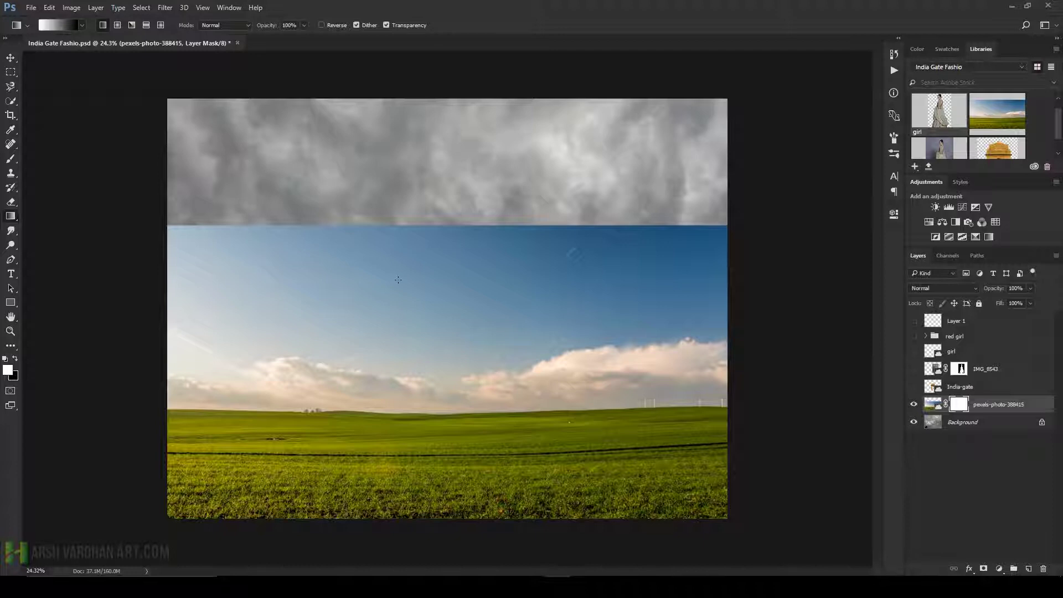
pyautogui.press('super+plus')
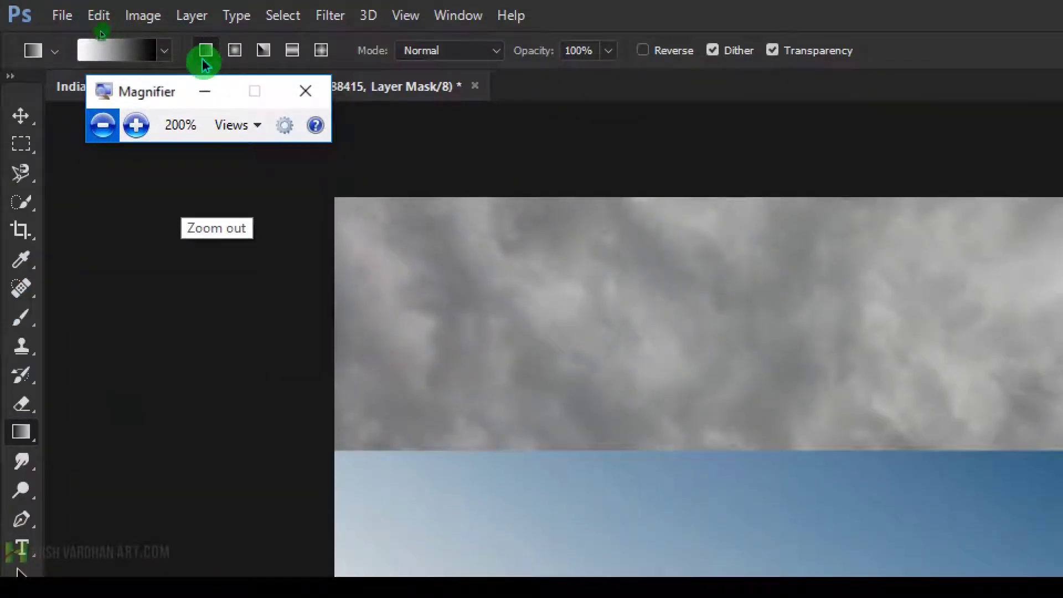
pyautogui.click(205, 92)
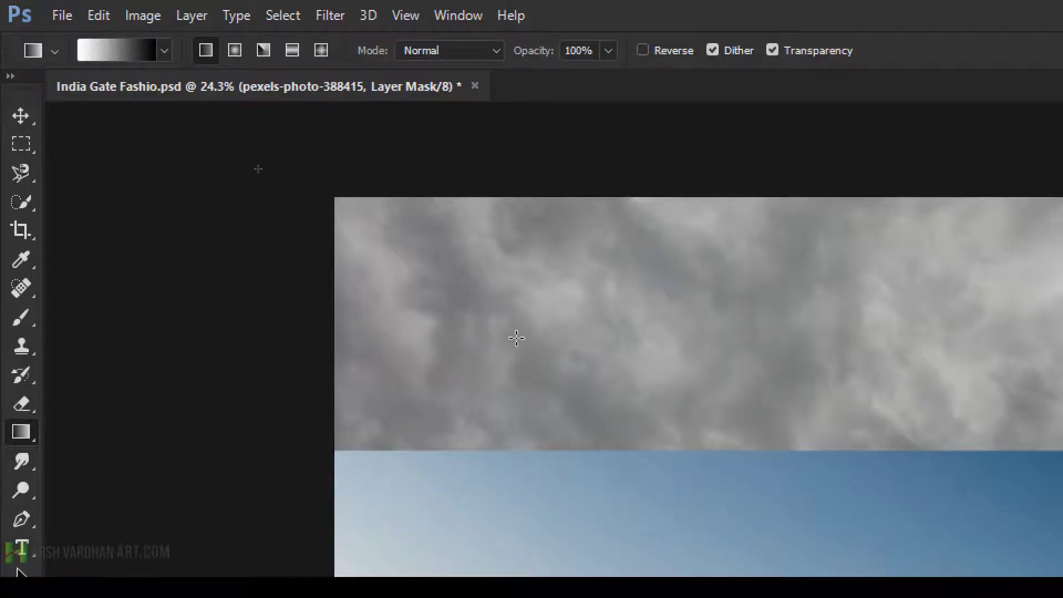
pyautogui.press('super+Escape')
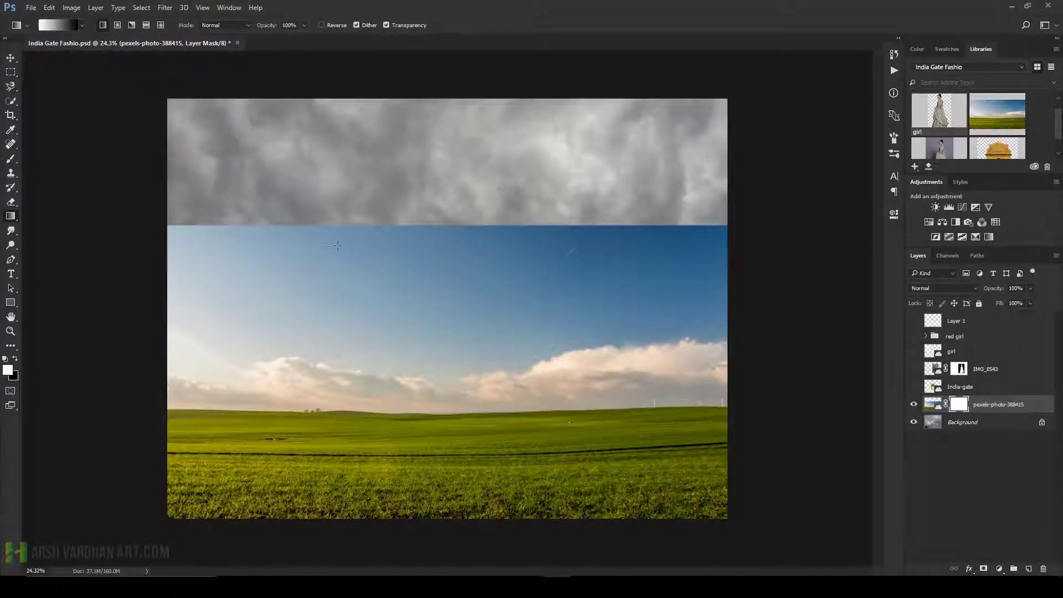
# Step: Reverse the gradient and draw it downward on the field layer's mask to blend its blue sky into the stormy clouds
pyautogui.moveTo(409, 233); pyautogui.dragTo(403, 412)
pyautogui.hotkey('ctrl', 'z')
pyautogui.click(344, 27)
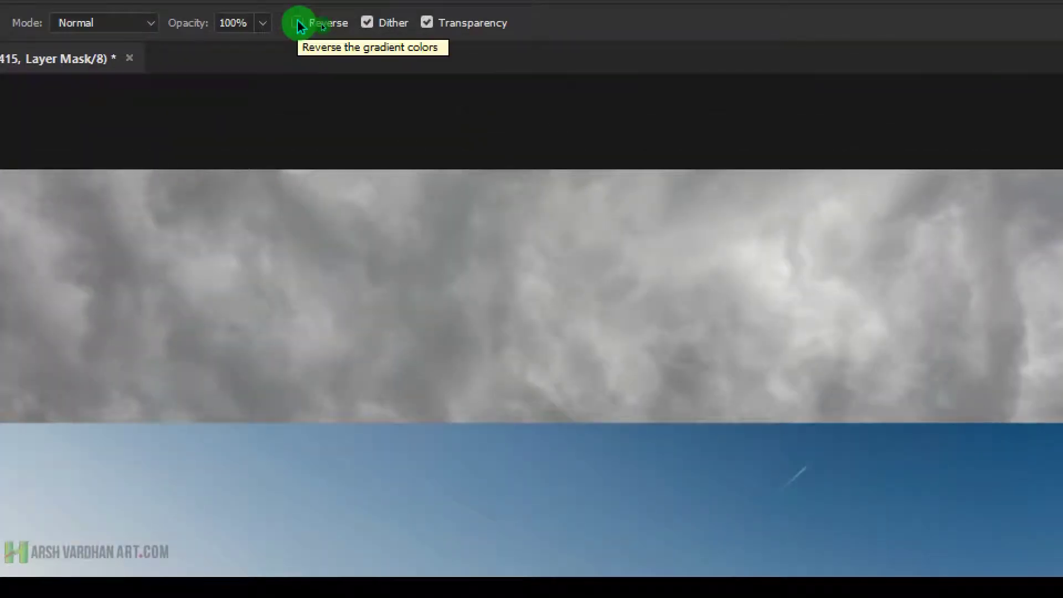
pyautogui.click(297, 22)
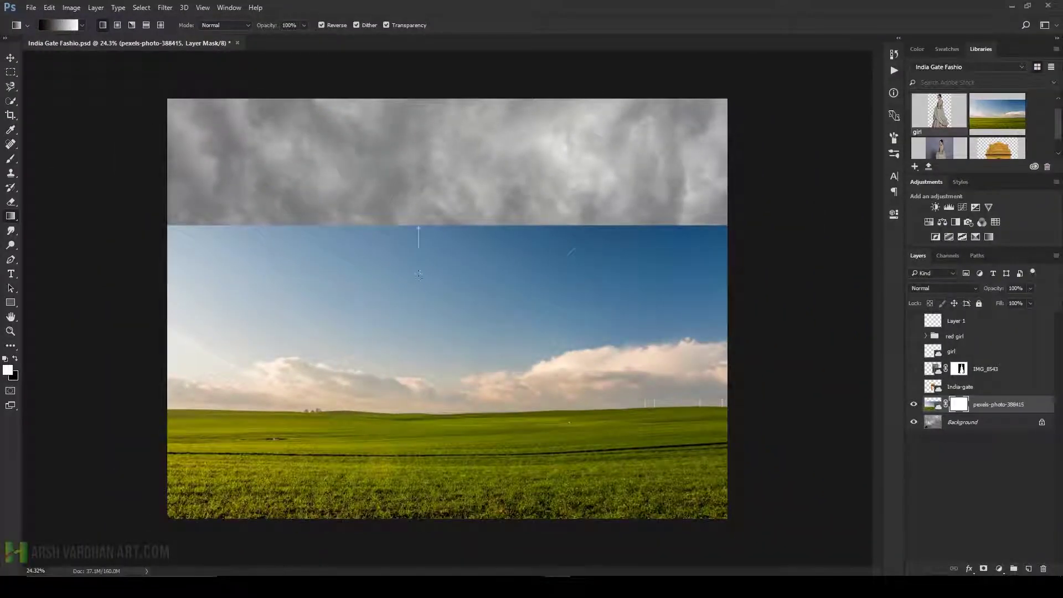
pyautogui.moveTo(420, 274); pyautogui.dragTo(466, 388)
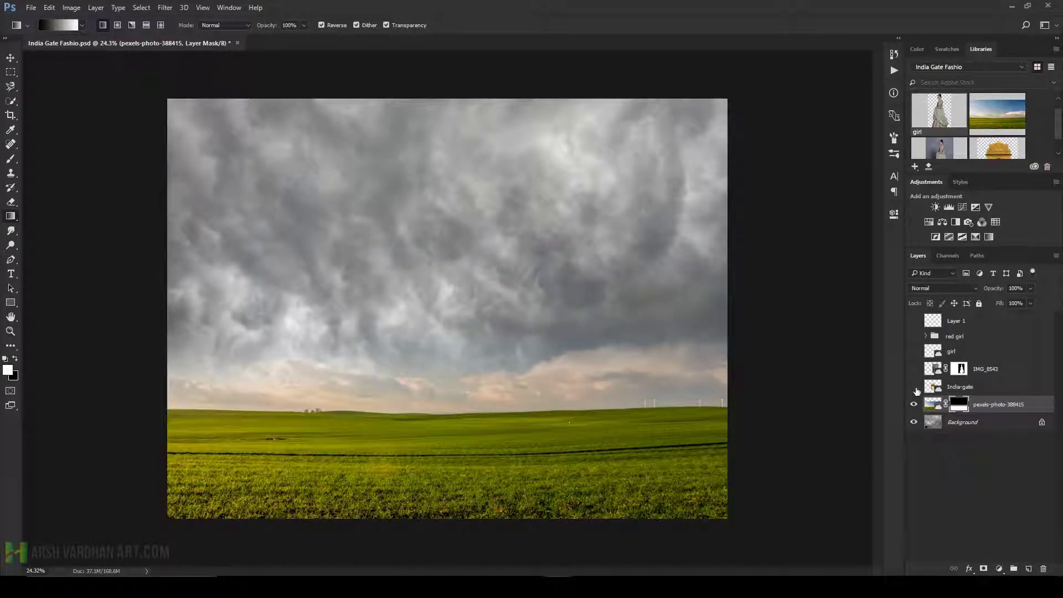
# Step: Show the India-gate layer and select it
pyautogui.click(914, 387)
pyautogui.click(938, 387)
pyautogui.click(914, 387)
pyautogui.click(914, 387)
# Step: Add a white layer mask to the India-gate layer and save the document
pyautogui.moveTo(479, 392); pyautogui.dragTo(617, 505)
pyautogui.moveTo(600, 467); pyautogui.dragTo(615, 397)
pyautogui.scroll(-3, 615, 397)
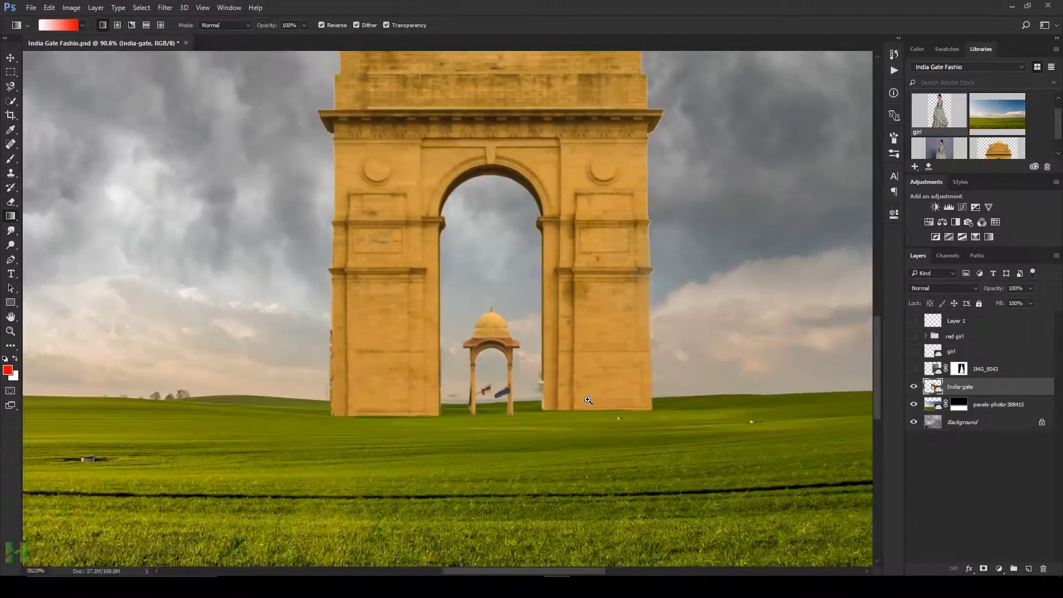
pyautogui.scroll(3, 282, 324)
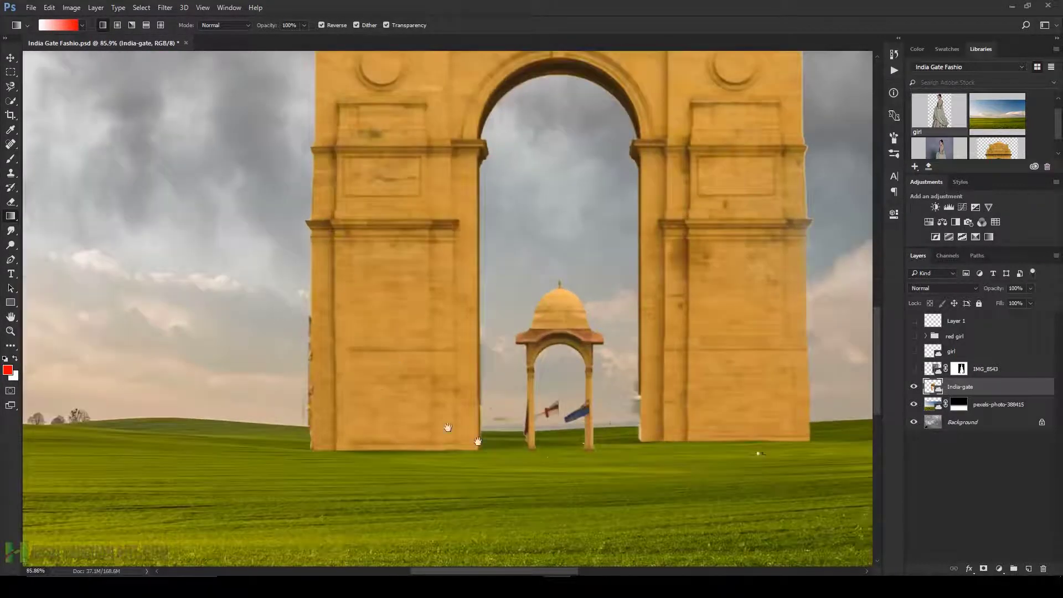
pyautogui.scroll(-1, 500, 435)
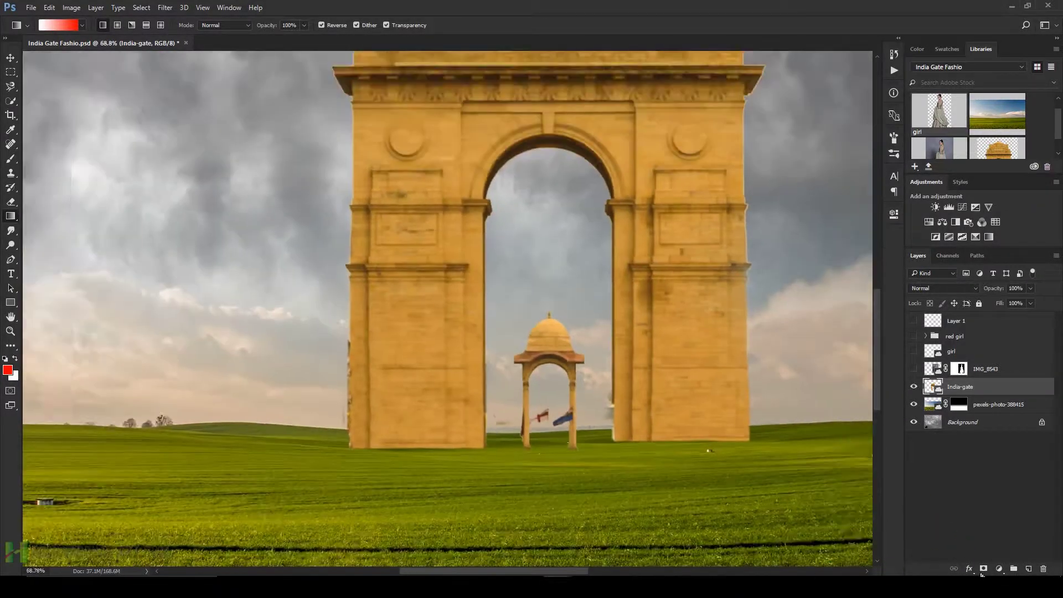
pyautogui.click(984, 570)
pyautogui.hotkey('ctrl', 's')
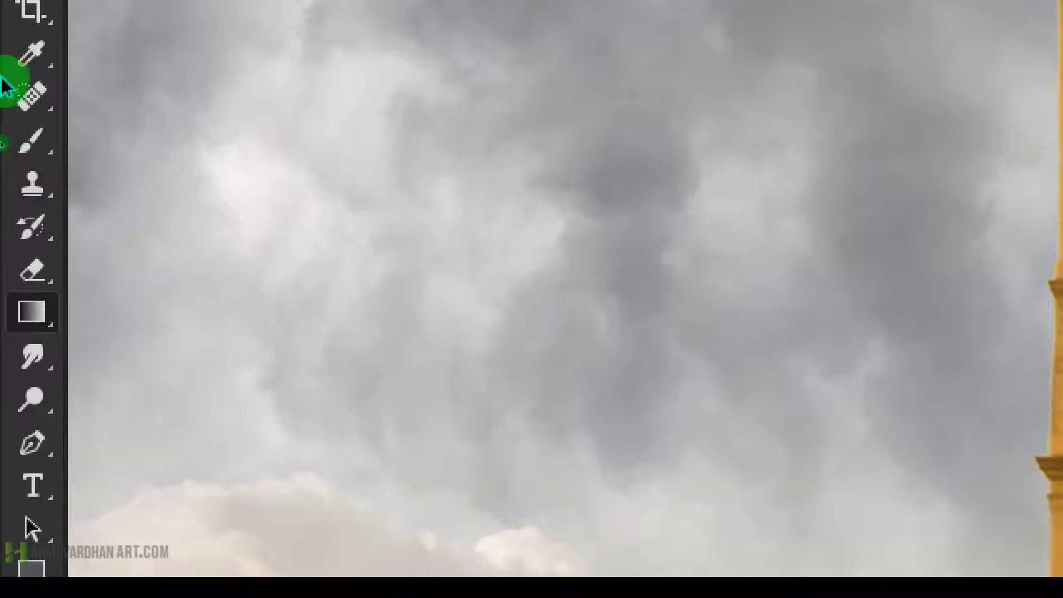
# Step: Select the Brush tool with a soft round tip at 0% hardness and set its opacity to 51%
pyautogui.click(33, 140)
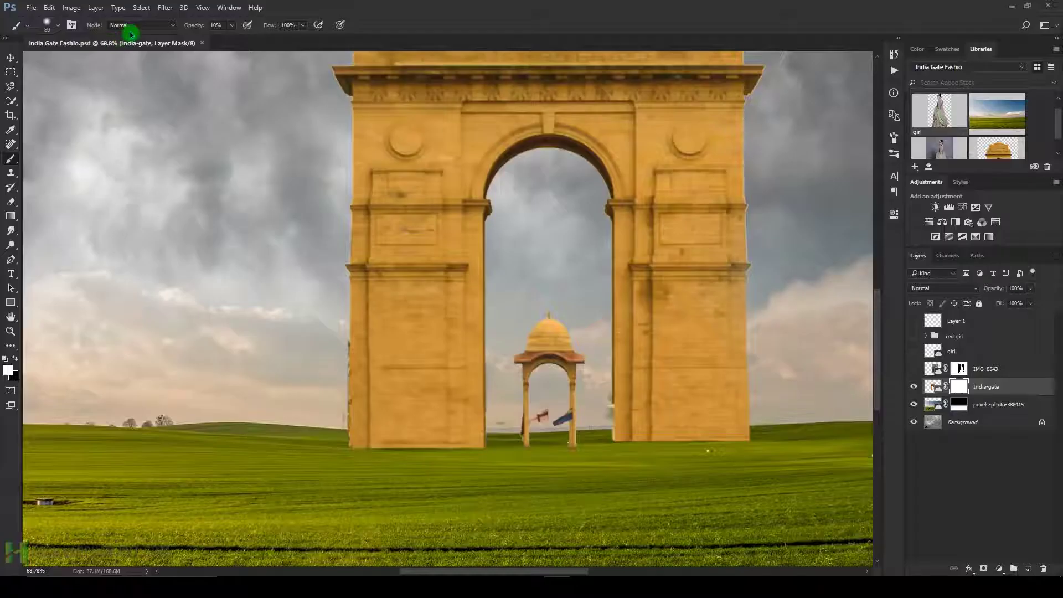
pyautogui.rightClick(313, 242)
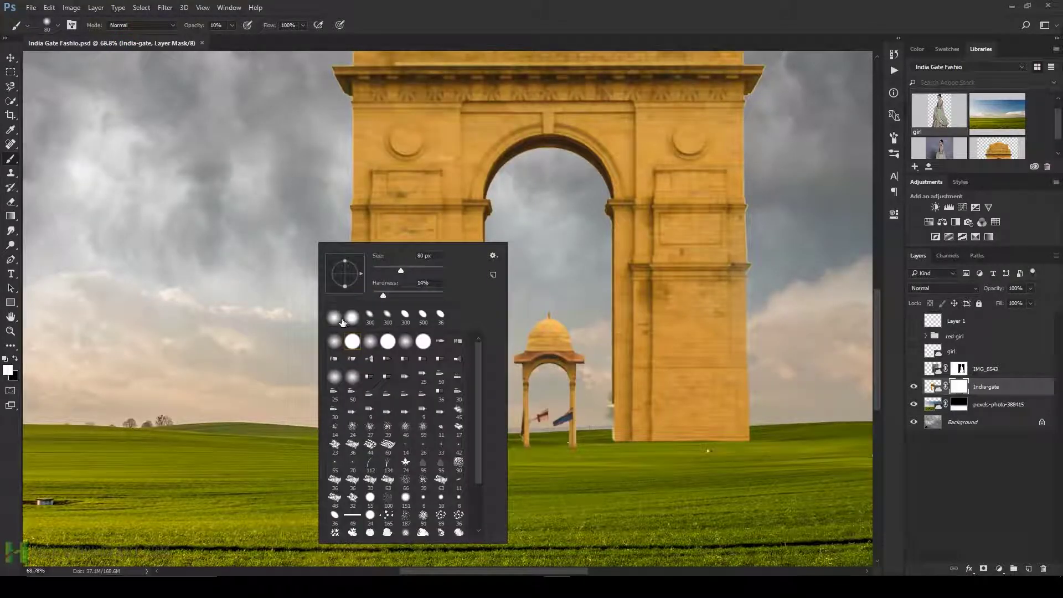
pyautogui.click(334, 343)
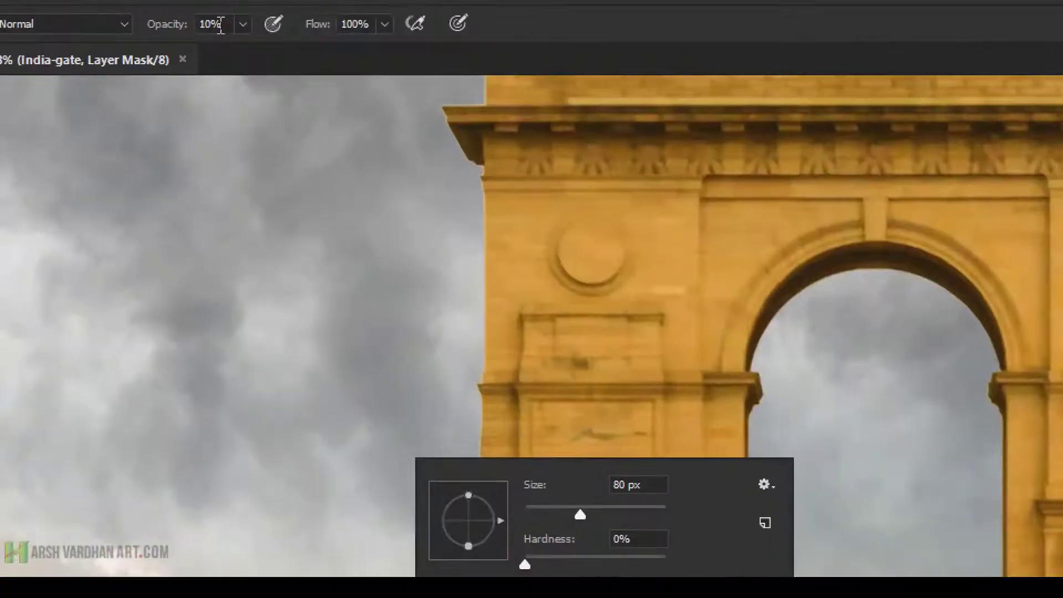
pyautogui.click(236, 36)
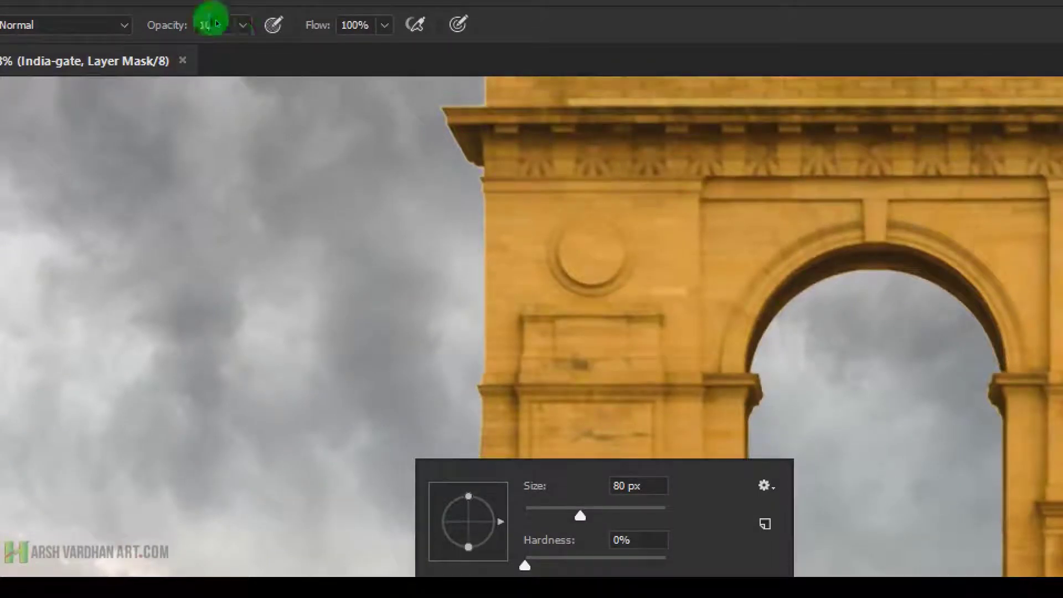
pyautogui.click(244, 28)
pyautogui.moveTo(264, 54); pyautogui.dragTo(287, 57)
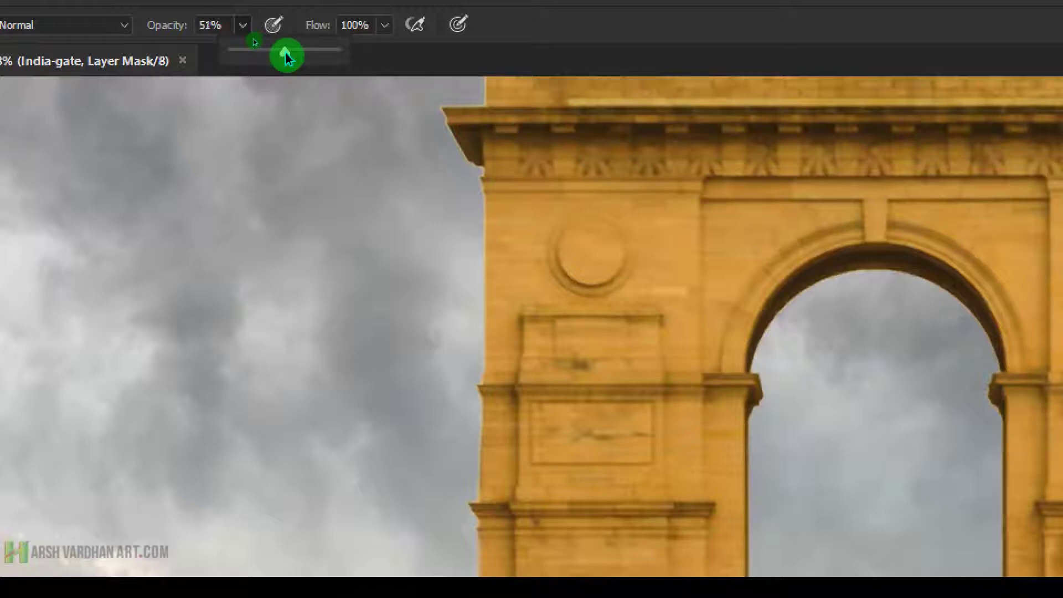
pyautogui.press('Return')
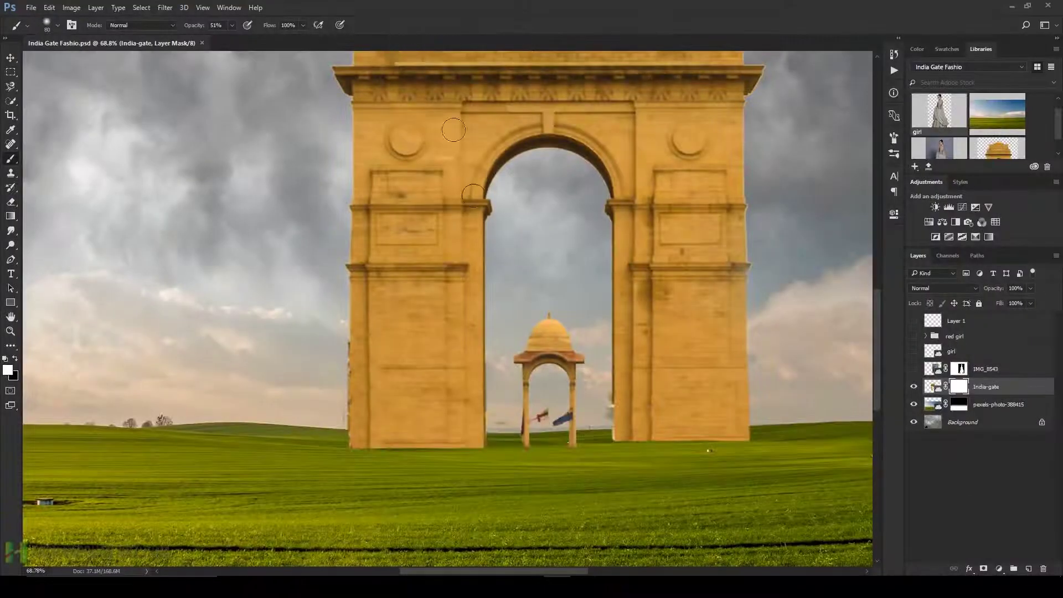
# Step: Make black the foreground colour, shrink the brush to 25 px, and mask the rough outer edge of the gate's left pillar
pyautogui.moveTo(328, 365); pyautogui.dragTo(377, 365)
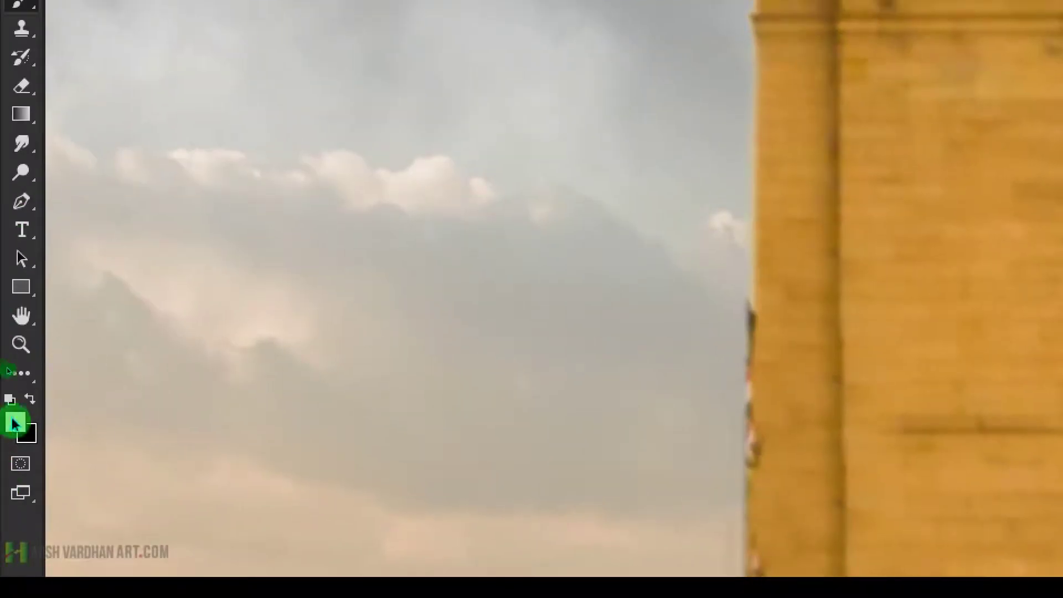
pyautogui.click(30, 400)
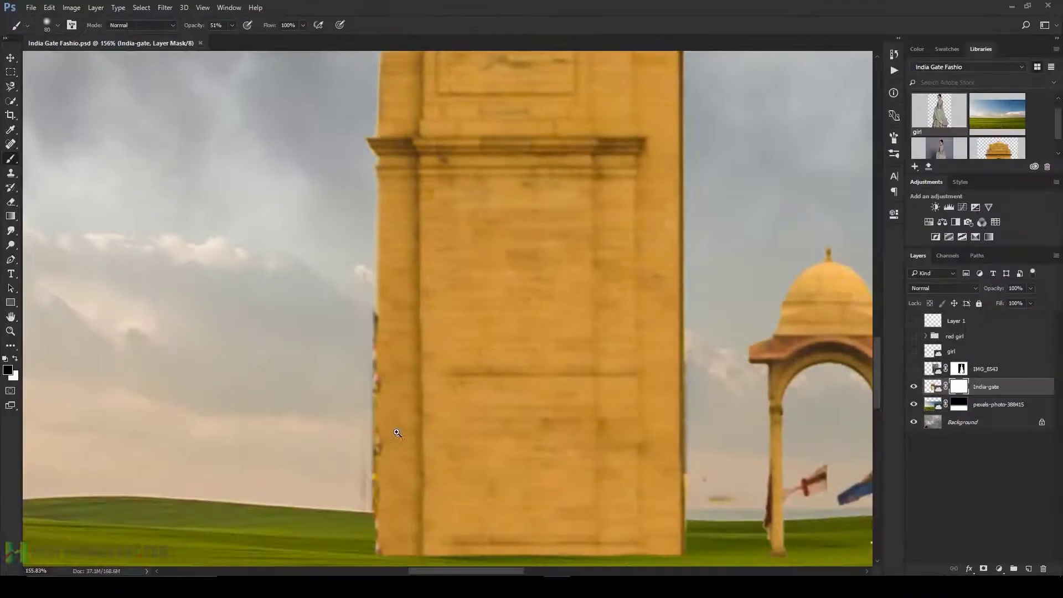
pyautogui.moveTo(425, 437); pyautogui.dragTo(387, 456)
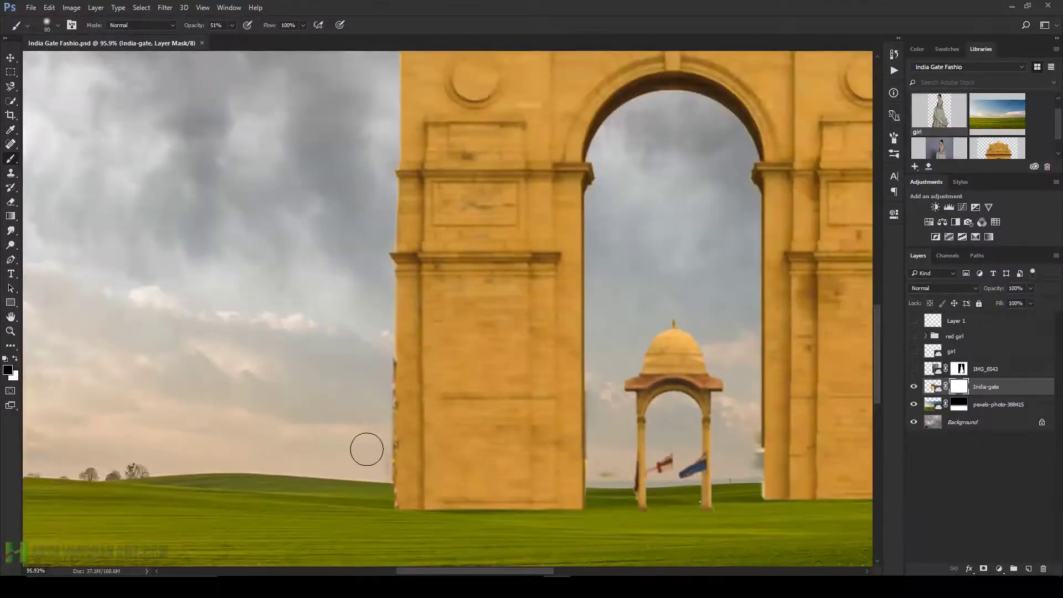
pyautogui.press('[')
pyautogui.press('[')
pyautogui.press('[')
pyautogui.press('[')
pyautogui.press('[')
pyautogui.press('[')
pyautogui.keyDown('shift'); pyautogui.click(392, 508); pyautogui.keyUp('shift')
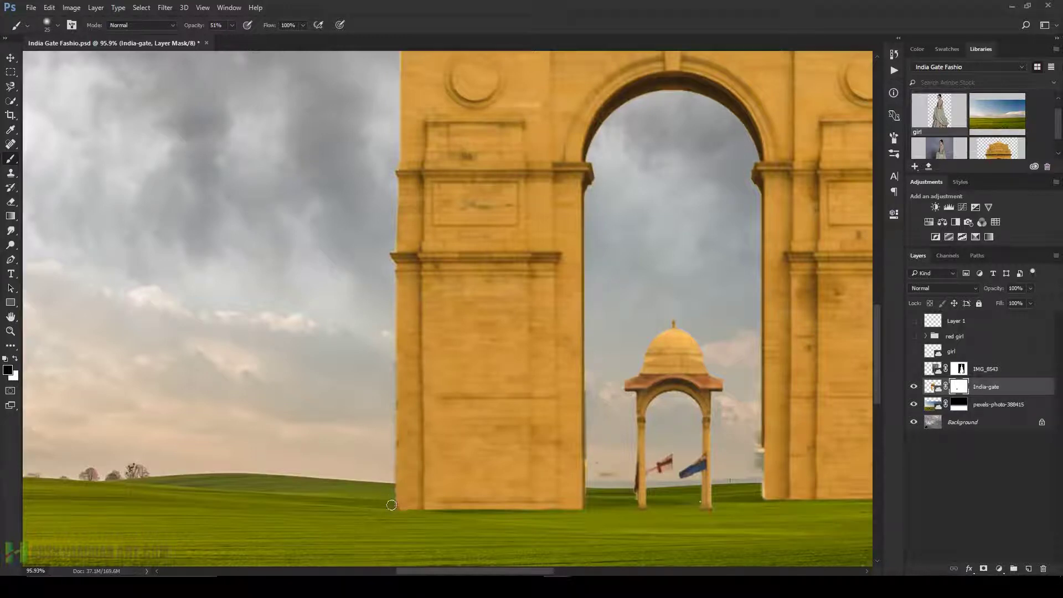
pyautogui.keyDown('shift'); pyautogui.click(393, 326); pyautogui.keyUp('shift')
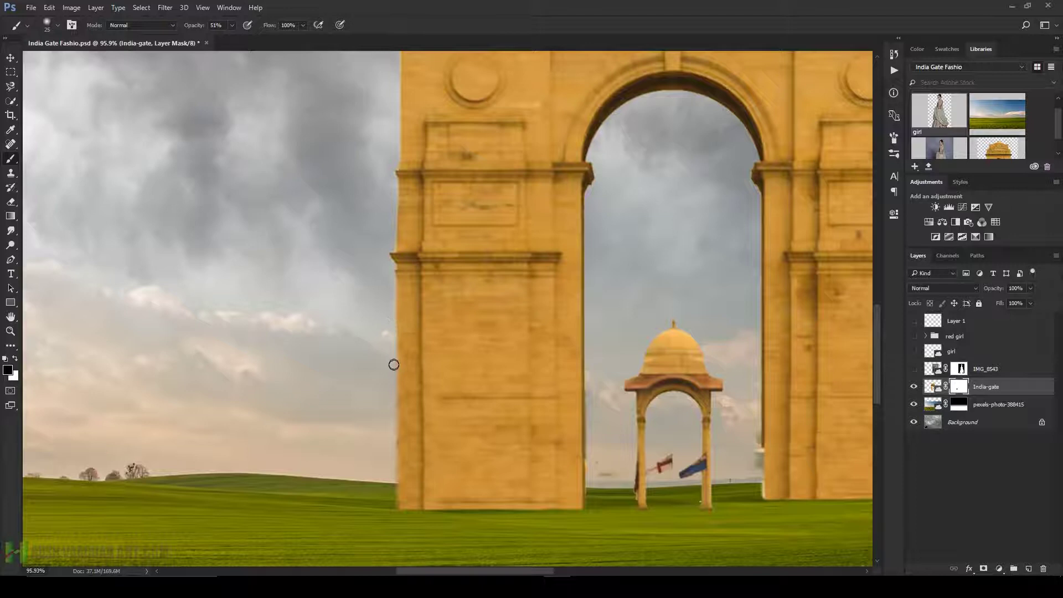
pyautogui.keyDown('shift'); pyautogui.click(396, 506); pyautogui.keyUp('shift')
# Step: Mask the leftover fringe along the inner edge of the gate's right pillar, inside the arch
pyautogui.scroll(-5, 601, 475)
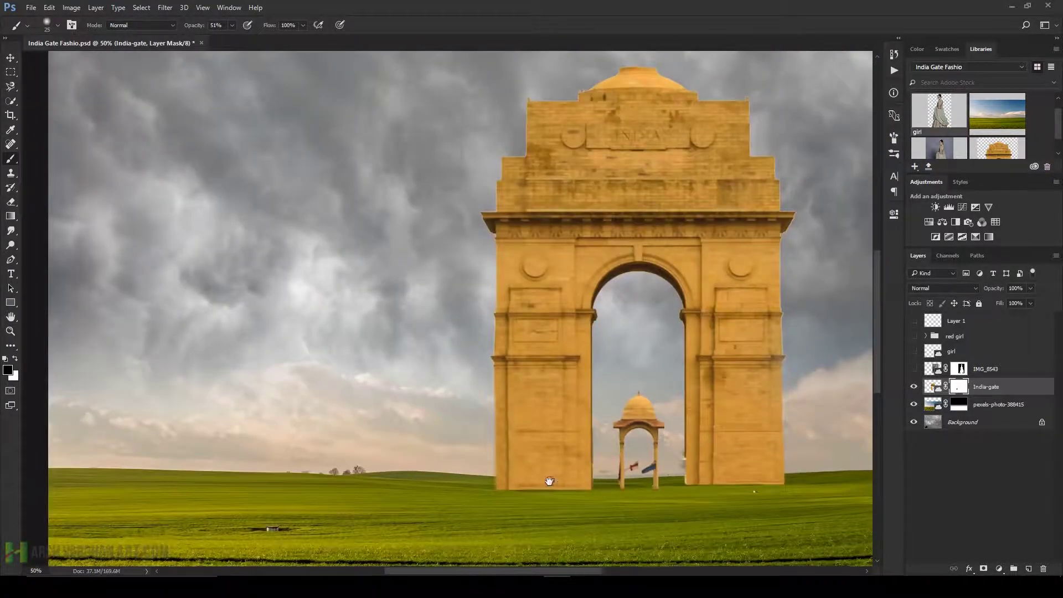
pyautogui.scroll(8, 545, 480)
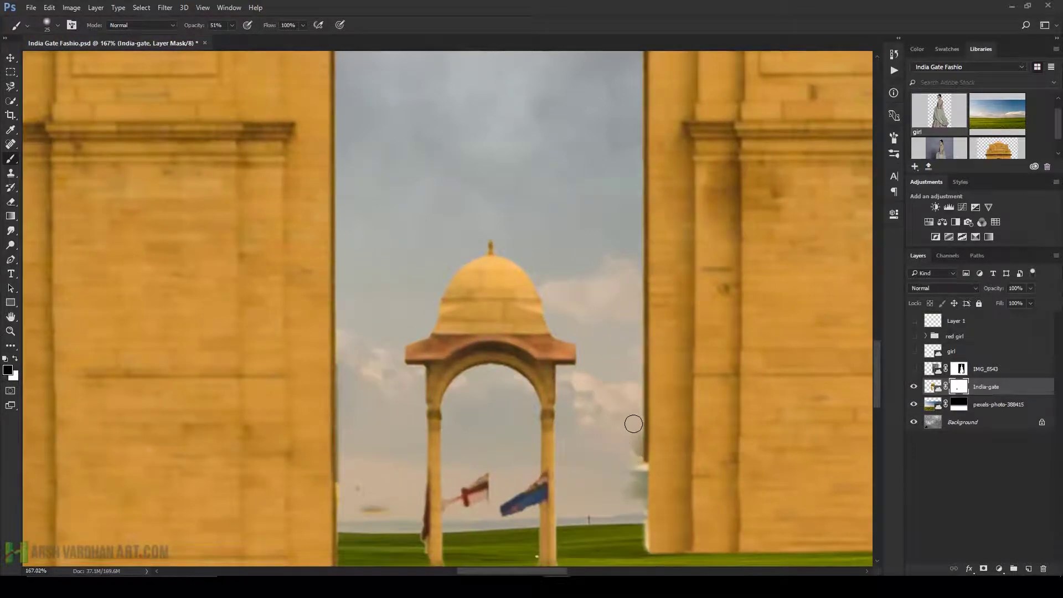
pyautogui.moveTo(631, 442)
pyautogui.mouseDown()
pyautogui.moveTo(629, 502)
pyautogui.moveTo(623, 466)
pyautogui.moveTo(628, 437)
pyautogui.moveTo(630, 510)
pyautogui.mouseUp()
pyautogui.moveTo(633, 438)
pyautogui.mouseDown()
pyautogui.moveTo(632, 524)
pyautogui.moveTo(615, 392)
pyautogui.mouseUp()
pyautogui.moveTo(621, 461); pyautogui.dragTo(597, 454)
pyautogui.moveTo(703, 480); pyautogui.dragTo(608, 475)
pyautogui.moveTo(724, 457); pyautogui.dragTo(706, 455)
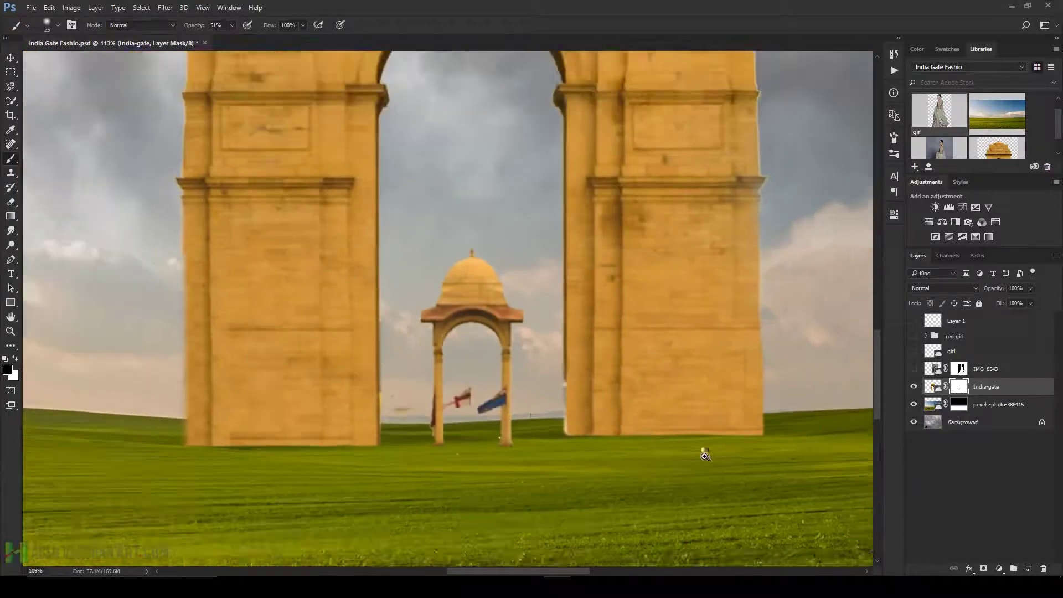
# Step: Enlarge the brush and paint the India-gate mask along the bases of the pillars and small canopy to blend them into the grass
pyautogui.scroll(-3, 706, 456)
pyautogui.scroll(2, 553, 483)
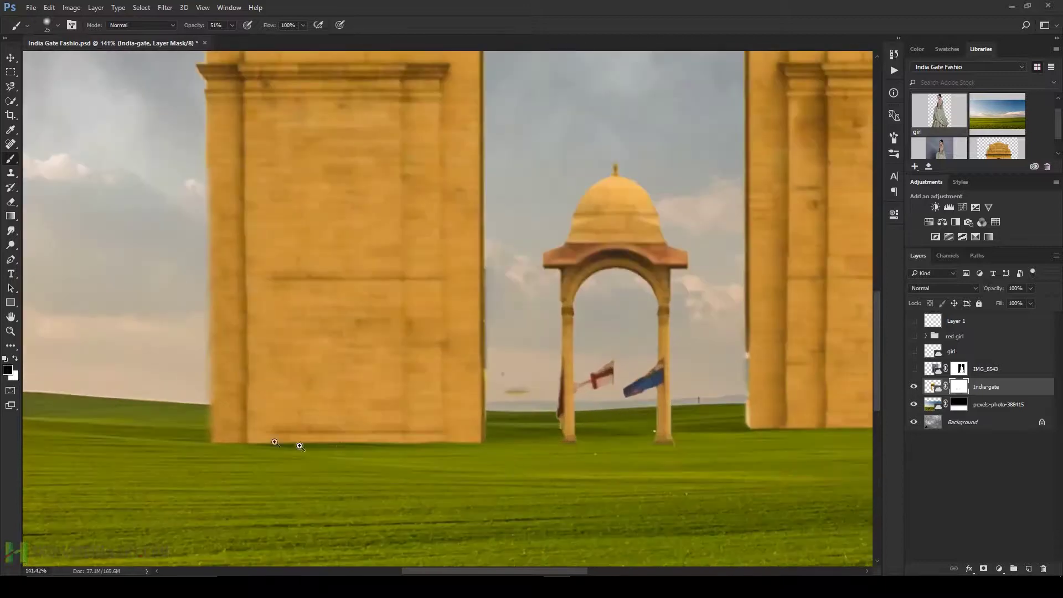
pyautogui.press(']')
pyautogui.press(']')
pyautogui.press(']')
pyautogui.press(']')
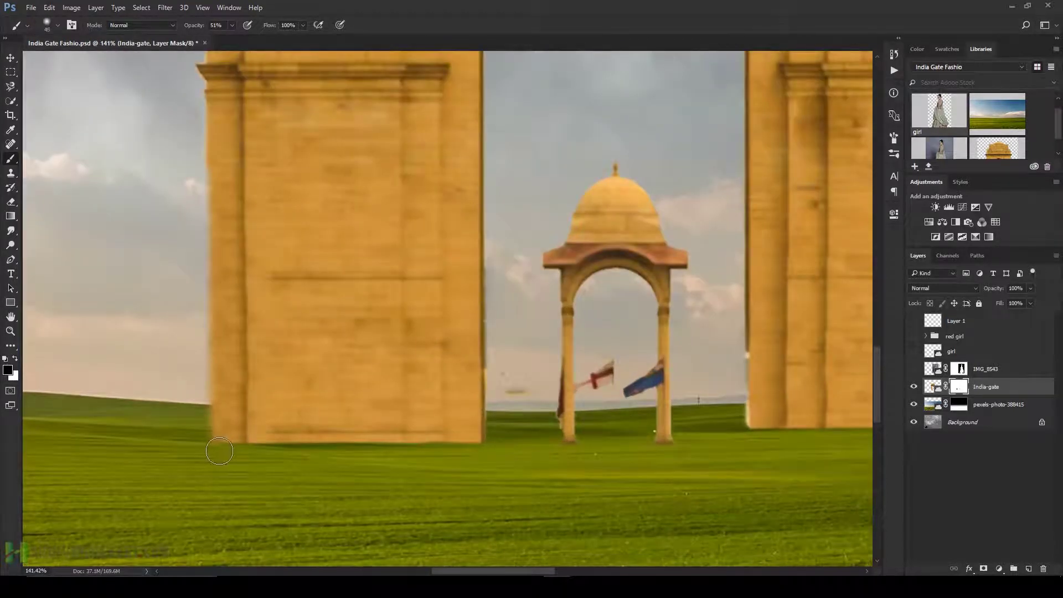
pyautogui.moveTo(236, 449)
pyautogui.mouseDown()
pyautogui.moveTo(276, 450)
pyautogui.moveTo(188, 447)
pyautogui.moveTo(267, 443)
pyautogui.moveTo(440, 461)
pyautogui.moveTo(503, 460)
pyautogui.moveTo(364, 448)
pyautogui.moveTo(710, 454)
pyautogui.moveTo(636, 445)
pyautogui.moveTo(574, 463)
pyautogui.mouseUp()
pyautogui.moveTo(676, 444)
pyautogui.mouseDown()
pyautogui.moveTo(713, 441)
pyautogui.moveTo(613, 437)
pyautogui.moveTo(784, 442)
pyautogui.moveTo(679, 441)
pyautogui.moveTo(550, 462)
pyautogui.mouseUp()
pyautogui.moveTo(626, 442); pyautogui.dragTo(692, 450)
pyautogui.moveTo(514, 324); pyautogui.dragTo(432, 337)
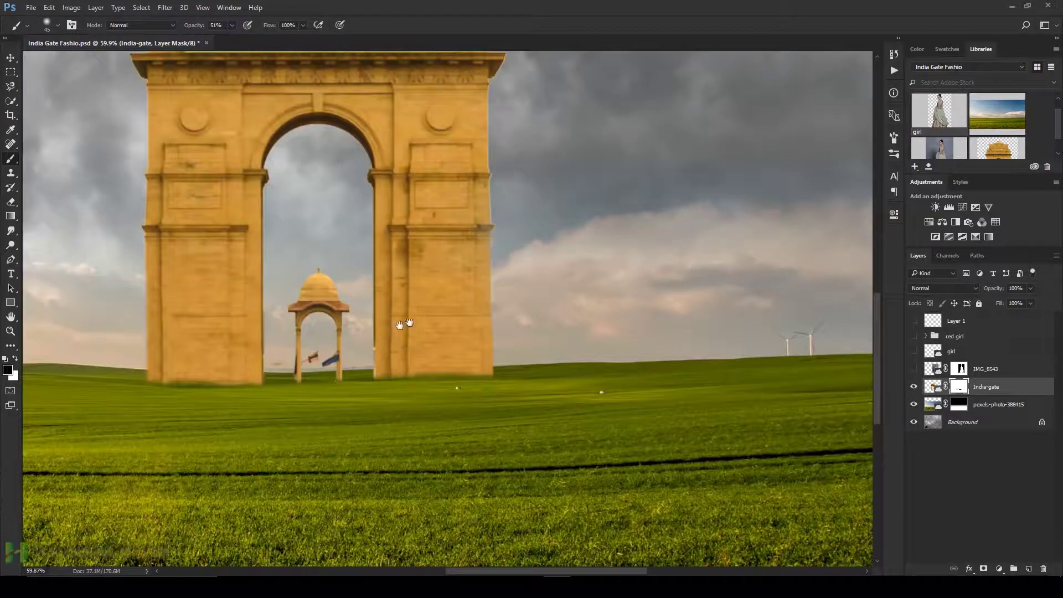
pyautogui.scroll(-4, 438, 309)
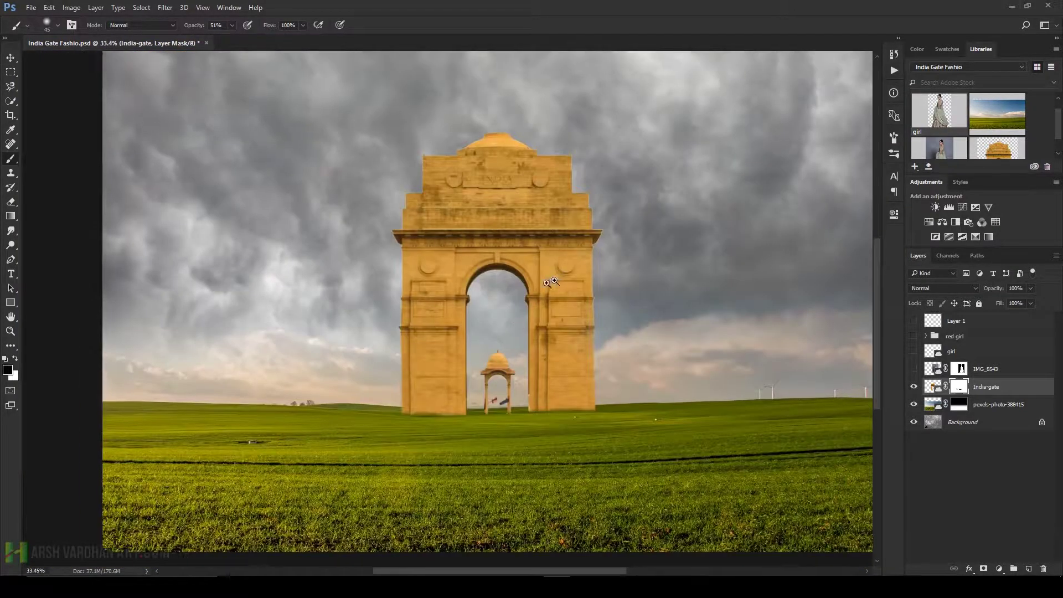
# Step: Load the outline of the India-gate layer's artwork as a selection
pyautogui.scroll(4, 473, 268)
pyautogui.scroll(-5, 456, 269)
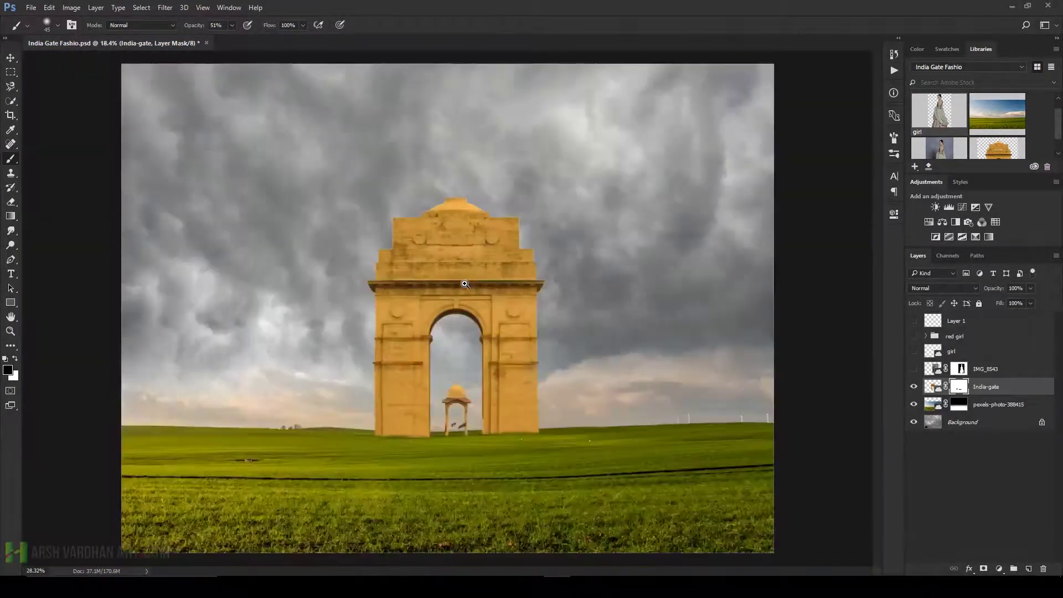
pyautogui.scroll(3, 456, 269)
pyautogui.scroll(-2, 477, 283)
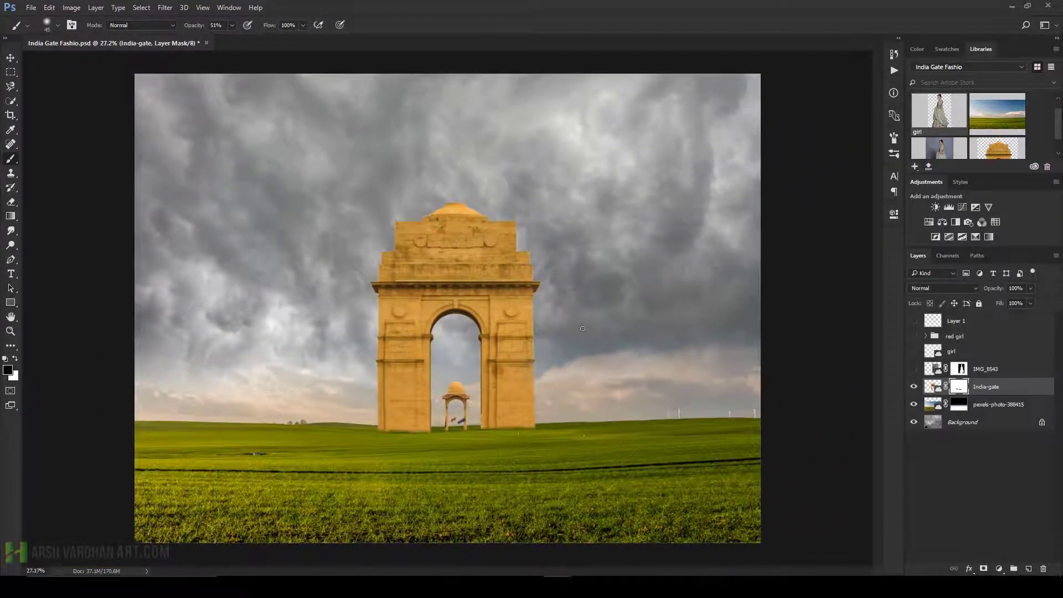
pyautogui.click(934, 390)
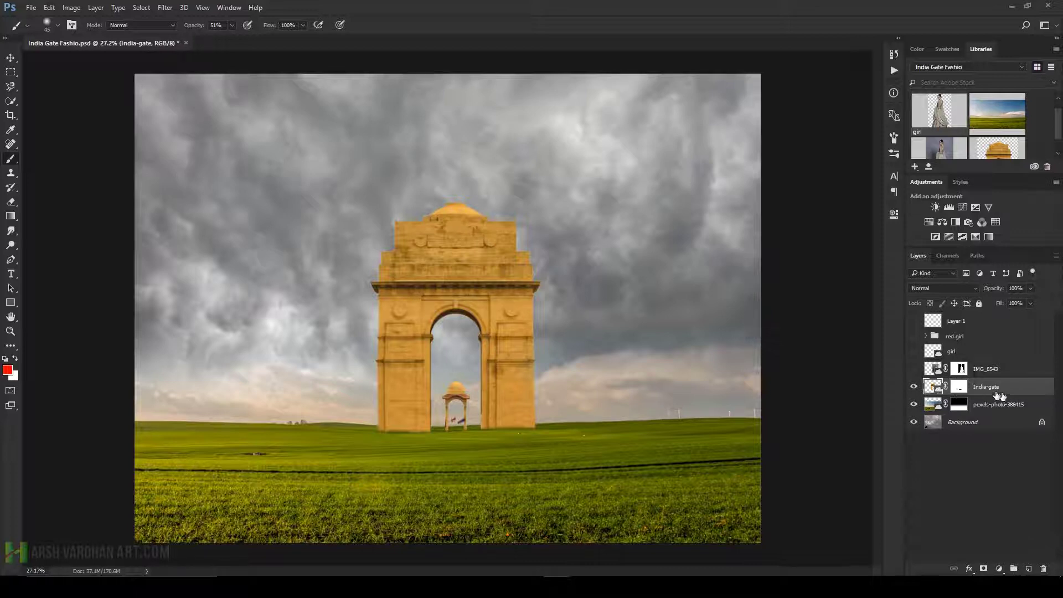
pyautogui.keyDown('ctrl'); pyautogui.click(934, 387); pyautogui.keyUp('ctrl')
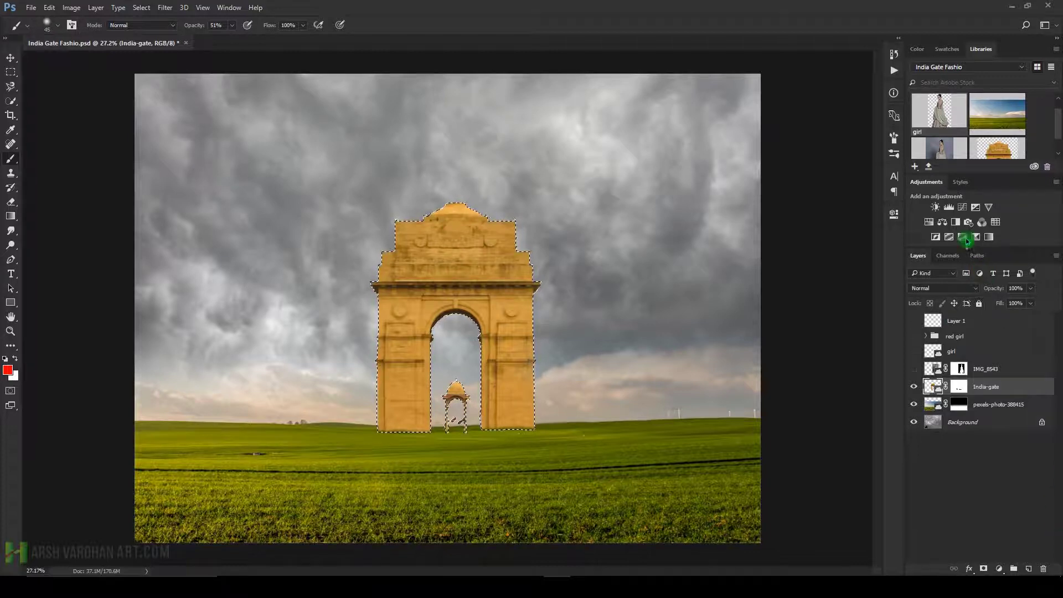
# Step: Add a Curves adjustment that darkens the selected gate, and make its layer mask active
pyautogui.click(962, 207)
pyautogui.moveTo(845, 290)
pyautogui.mouseDown()
pyautogui.moveTo(866, 275)
pyautogui.moveTo(852, 301)
pyautogui.moveTo(865, 292)
pyautogui.mouseUp()
pyautogui.click(960, 391)
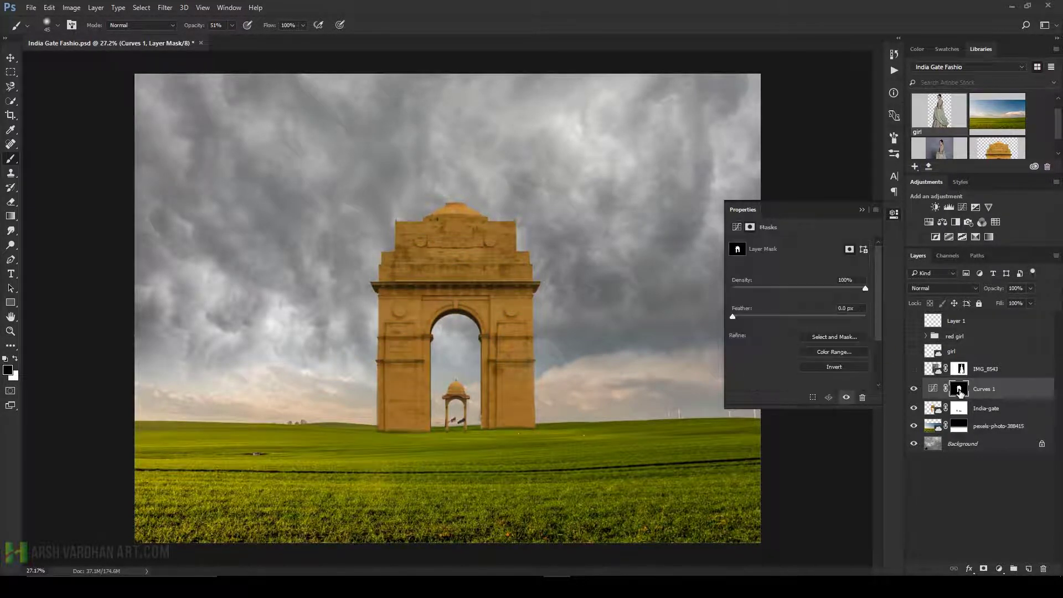
pyautogui.click(861, 211)
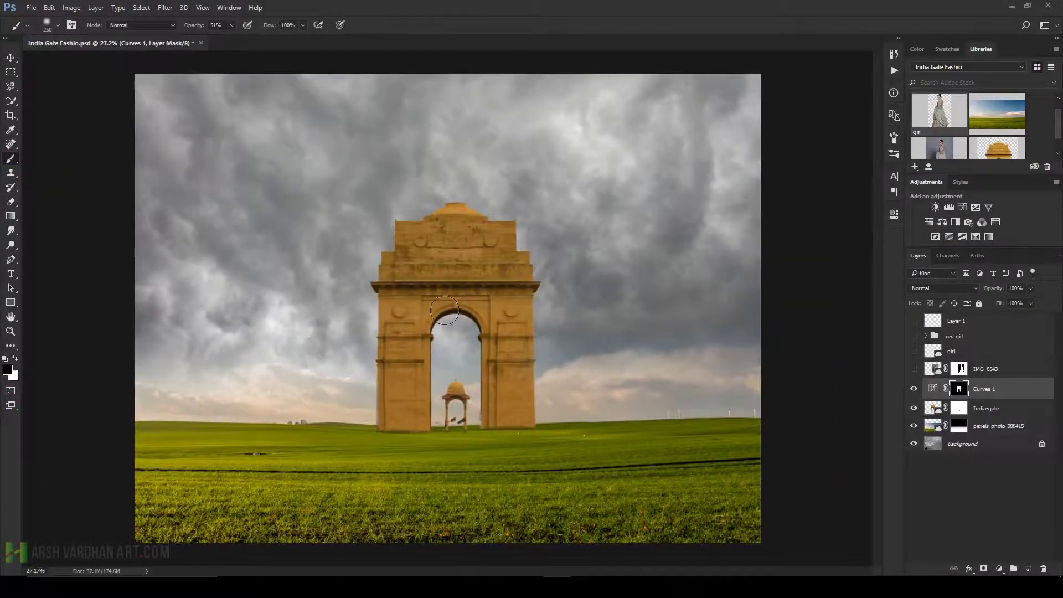
# Step: Paint black on the Curves 1 mask with a soft brush at 20% opacity to restore brightness on parts of the gate around the arch
pyautogui.rightClick(440, 316)
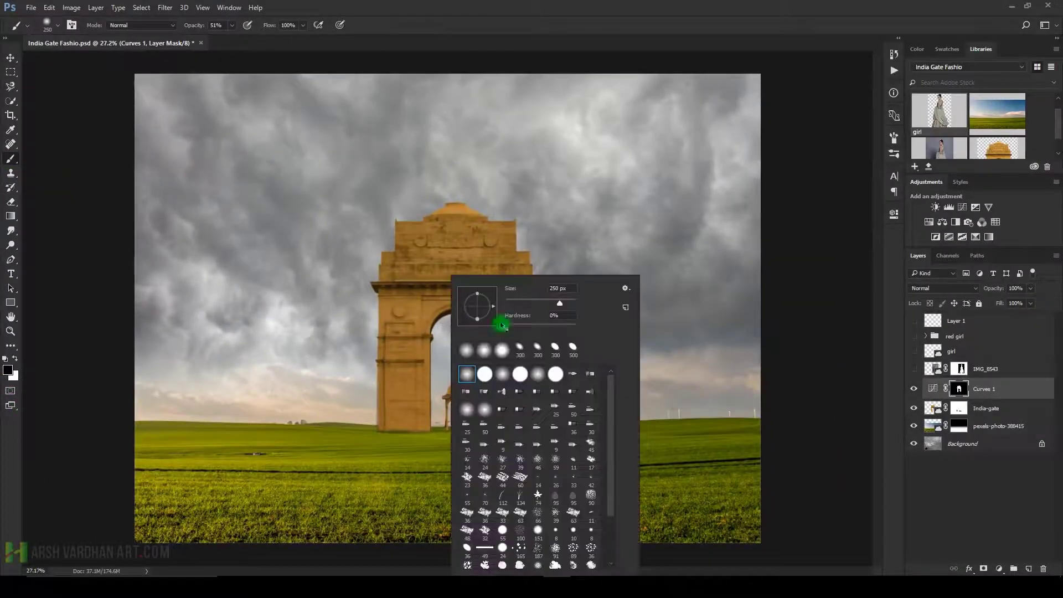
pyautogui.click(514, 5)
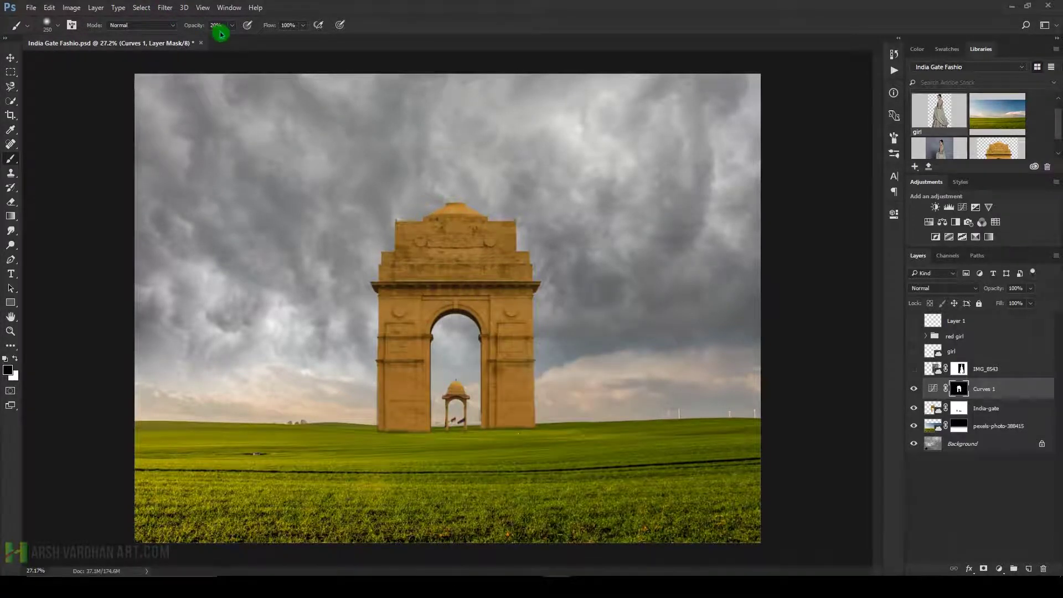
pyautogui.press(']')
pyautogui.press(']')
pyautogui.press(']')
pyautogui.press(']')
pyautogui.moveTo(429, 345)
pyautogui.mouseDown()
pyautogui.moveTo(442, 352)
pyautogui.moveTo(466, 299)
pyautogui.moveTo(485, 380)
pyautogui.mouseUp()
pyautogui.press('[')
pyautogui.press('[')
pyautogui.press('[')
pyautogui.press('[')
pyautogui.press('[')
pyautogui.press('[')
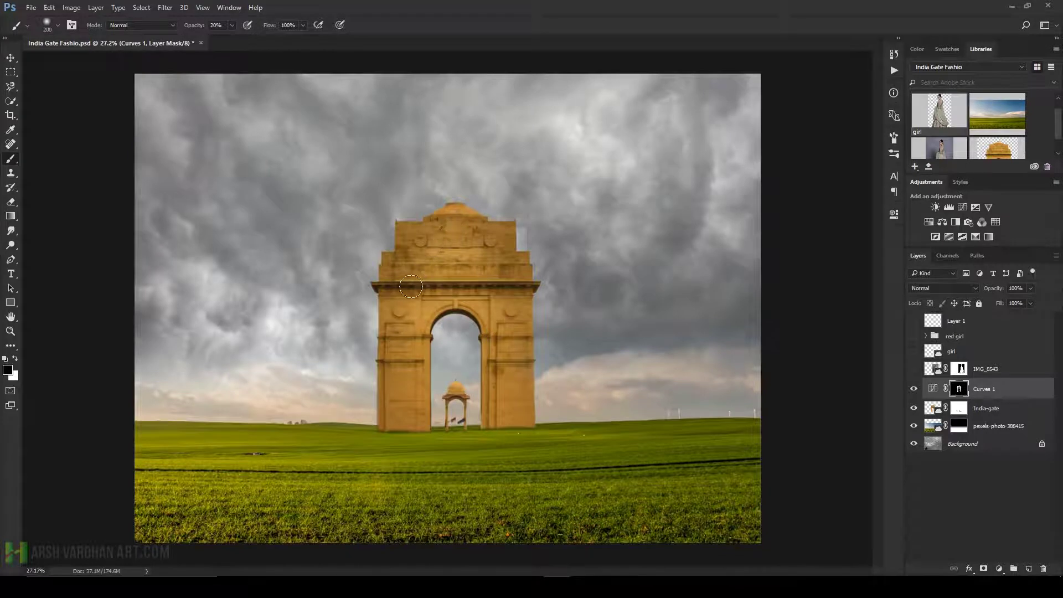
pyautogui.press(']')
pyautogui.press(']')
pyautogui.press(']')
pyautogui.press(']')
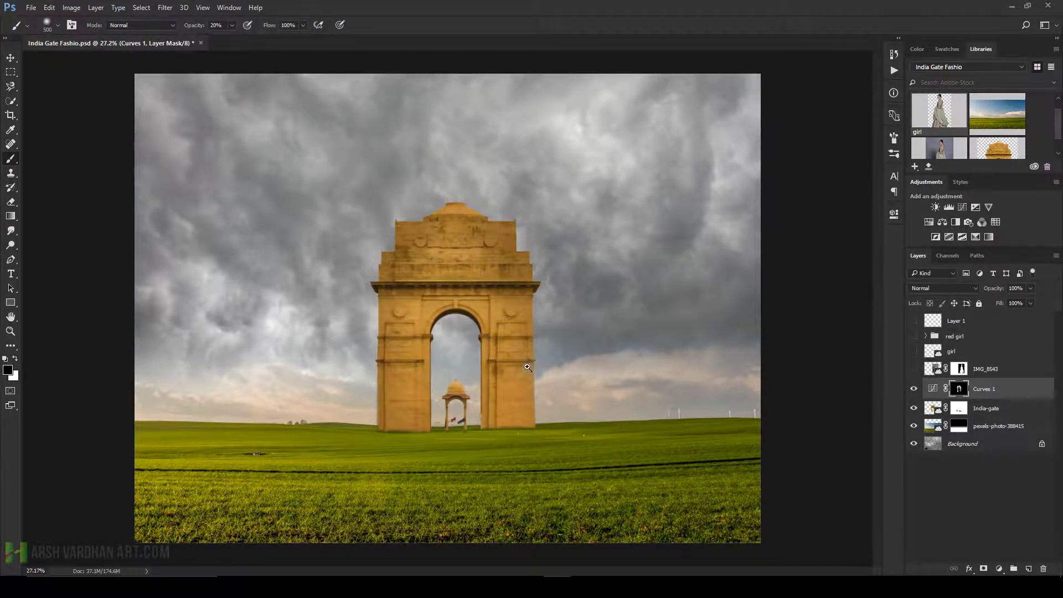
# Step: Compare the gate with the Curves 1 adjustment off and on, and save the document
pyautogui.scroll(-3, 546, 399)
pyautogui.click(914, 389)
pyautogui.click(914, 389)
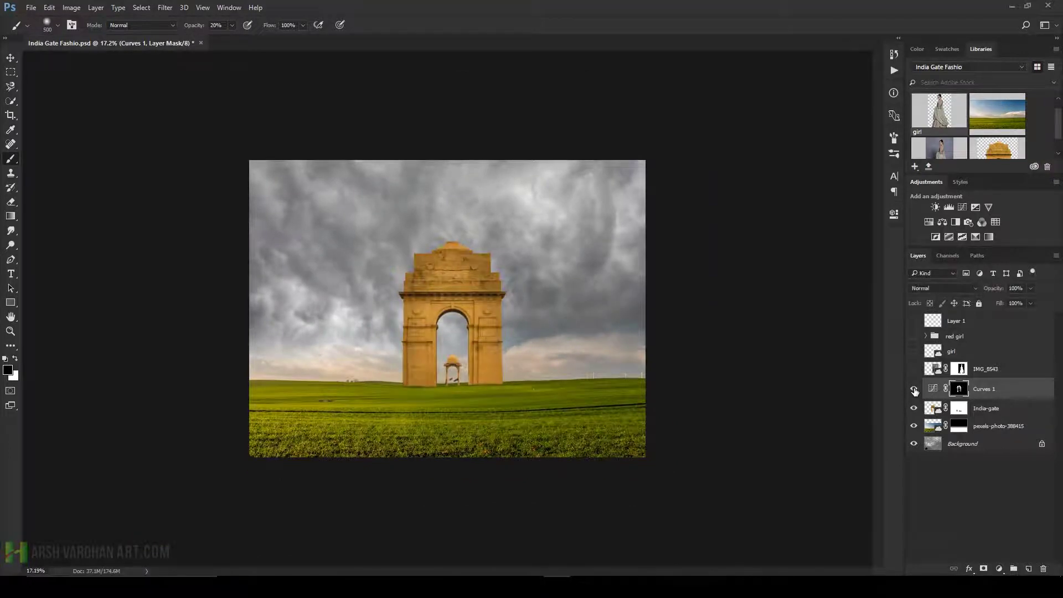
pyautogui.hotkey('ctrl', 's')
# Step: Create a new layer above Curves 1 and name it "fog"
pyautogui.scroll(3, 581, 424)
pyautogui.scroll(-2, 596, 426)
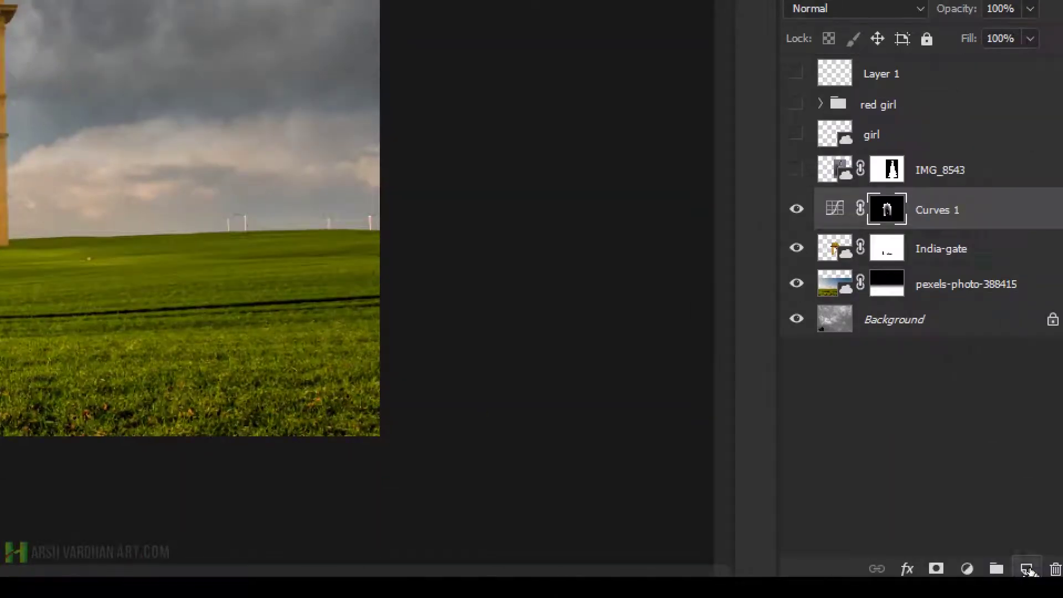
pyautogui.click(1029, 569)
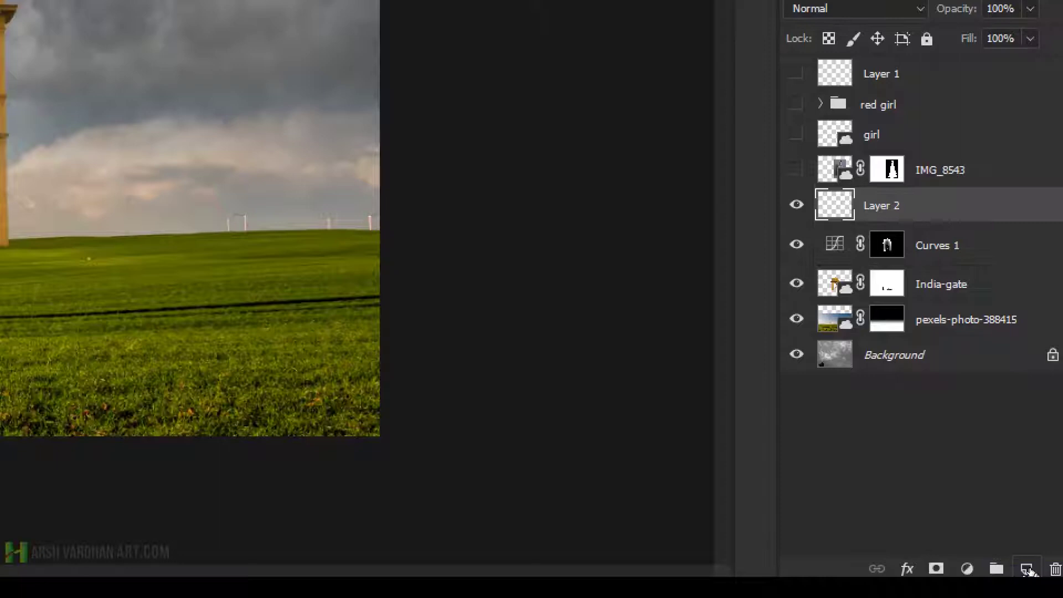
pyautogui.doubleClick(881, 206)
pyautogui.write('fog')
pyautogui.press('Return')
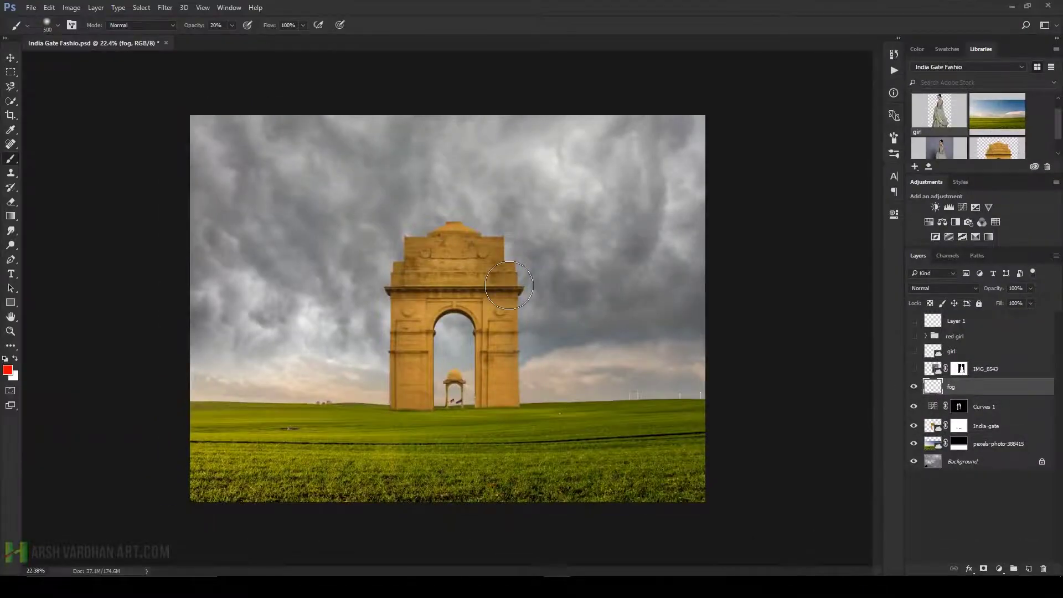
pyautogui.rightClick(509, 285)
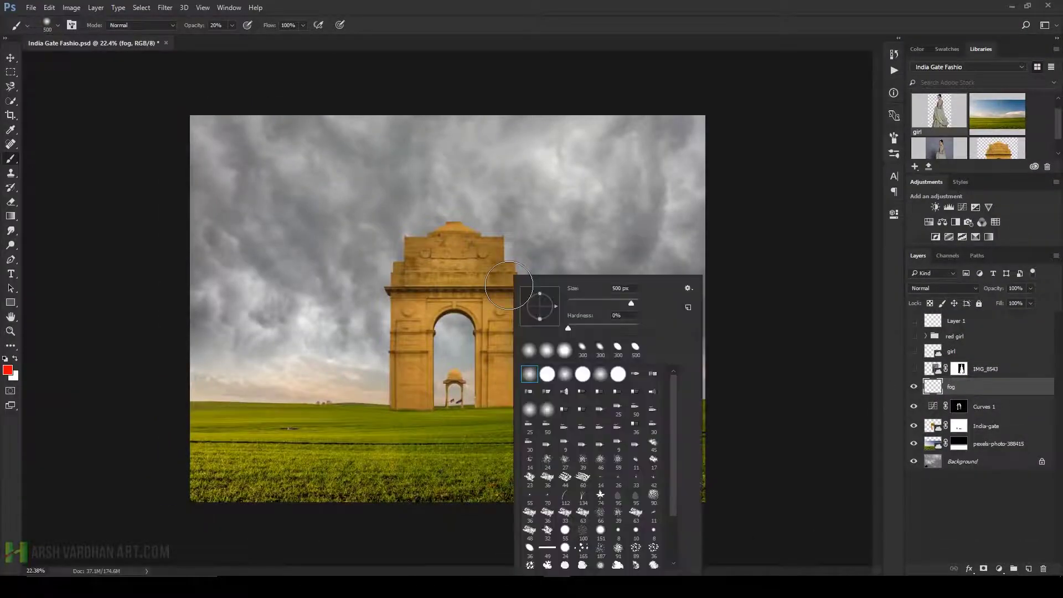
pyautogui.moveTo(676, 407); pyautogui.dragTo(679, 499)
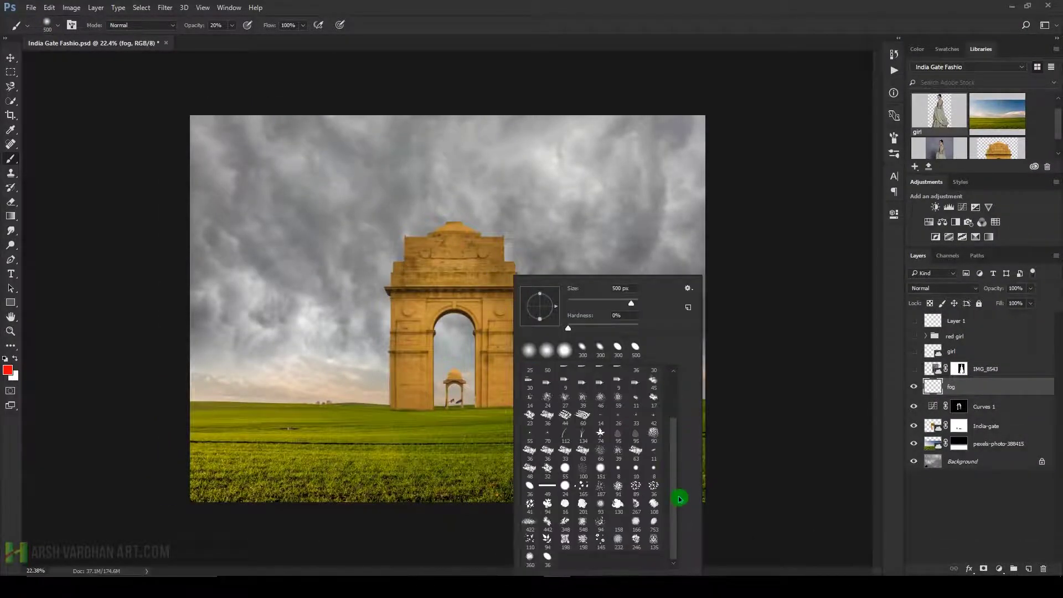
pyautogui.scroll(2, 615, 532)
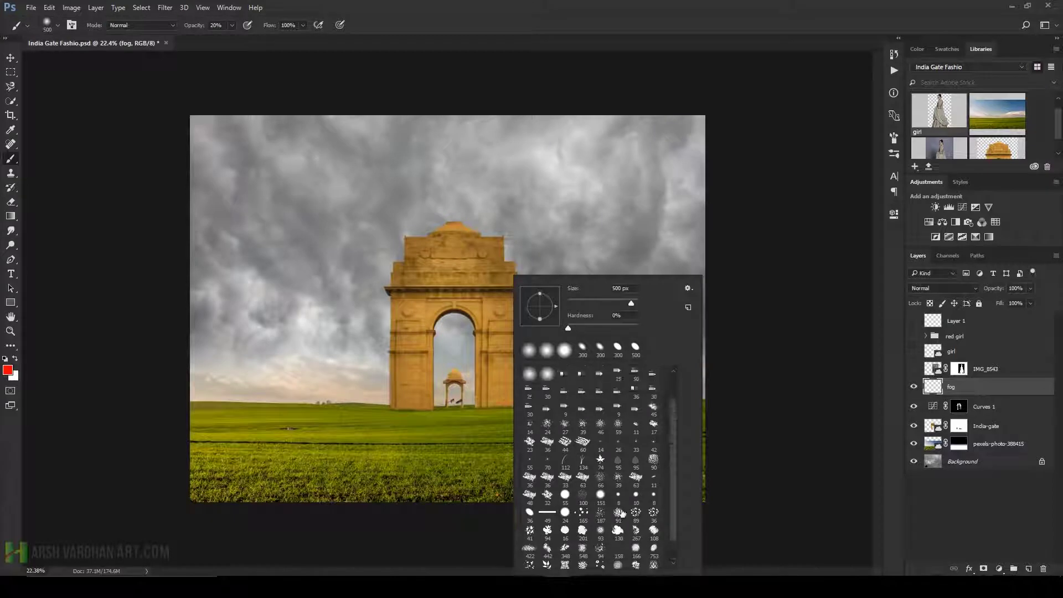
pyautogui.click(768, 46)
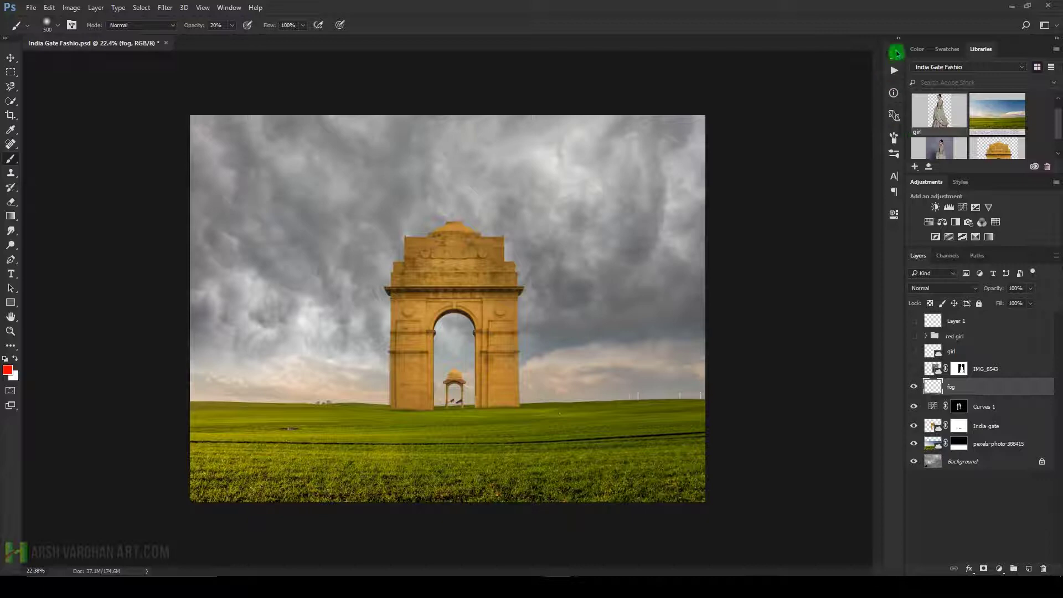
# Step: Load the brush file "My Brushes all Sept 2017.abr" into the brush presets
pyautogui.click(894, 139)
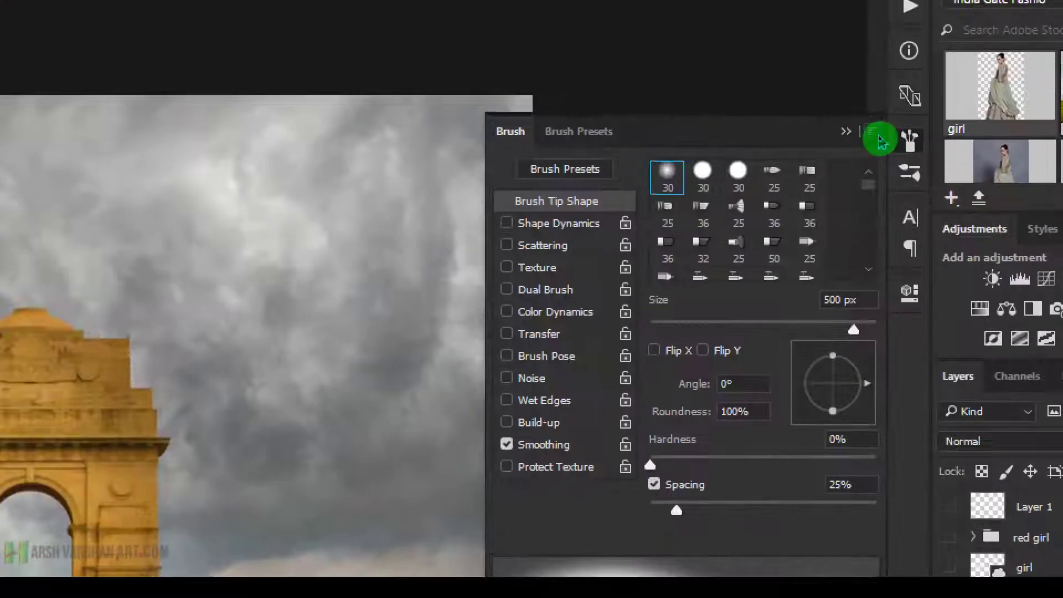
pyautogui.click(879, 138)
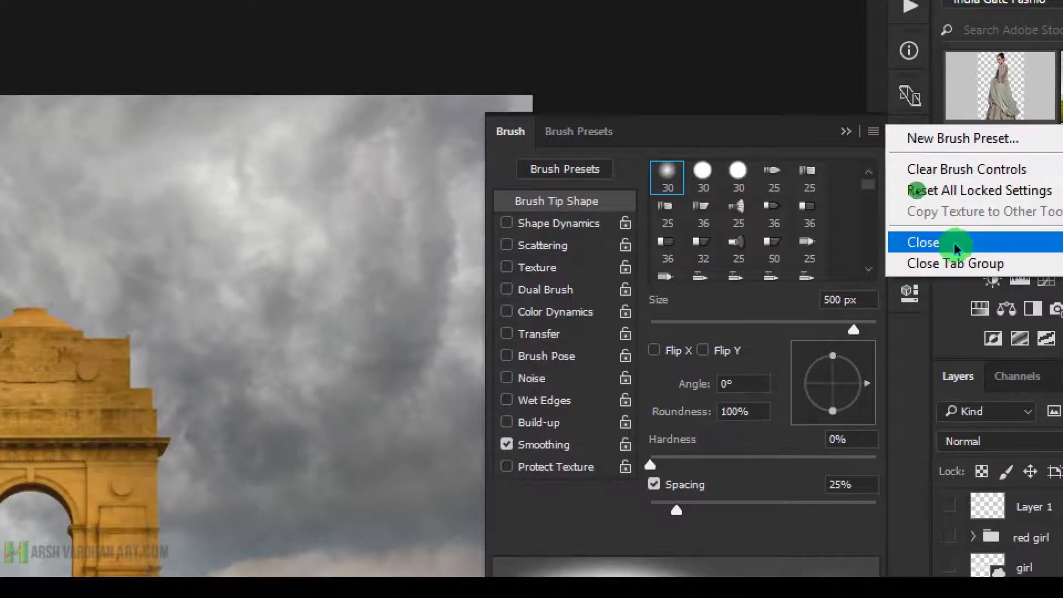
pyautogui.click(811, 139)
pyautogui.click(563, 132)
pyautogui.click(871, 134)
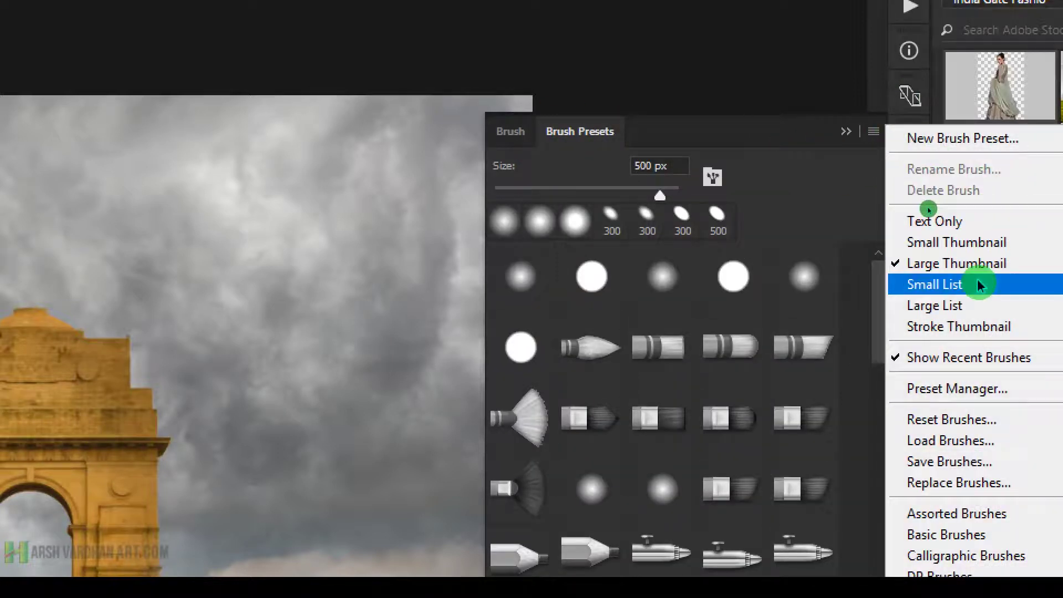
pyautogui.click(989, 443)
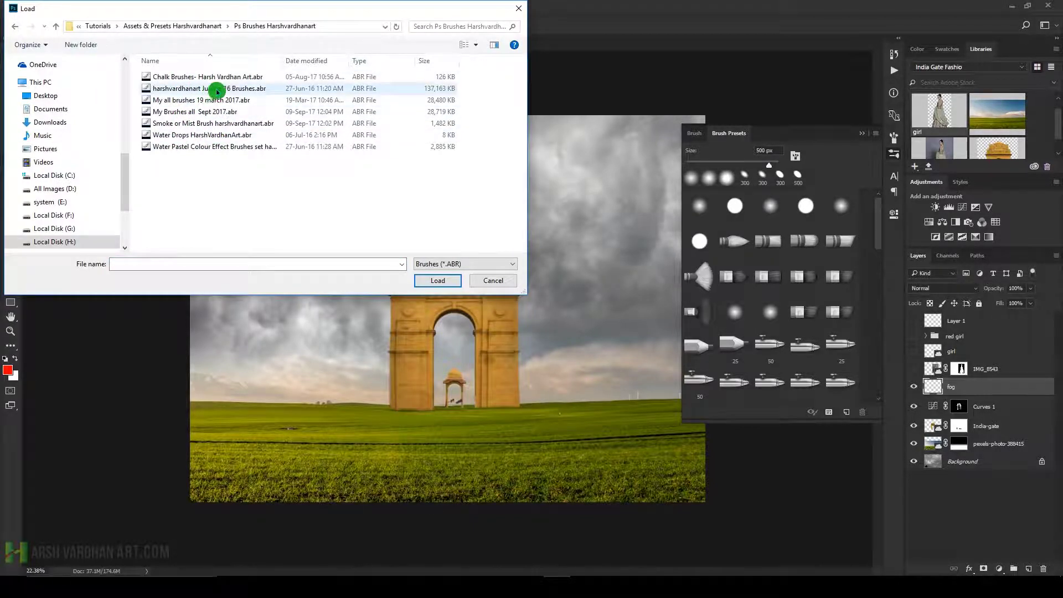
pyautogui.doubleClick(214, 111)
# Step: Choose the 809 px cloud-shaped smoke brush from the loaded presets and put the presets away
pyautogui.scroll(-3, 770, 293)
pyautogui.moveTo(883, 221); pyautogui.dragTo(878, 339)
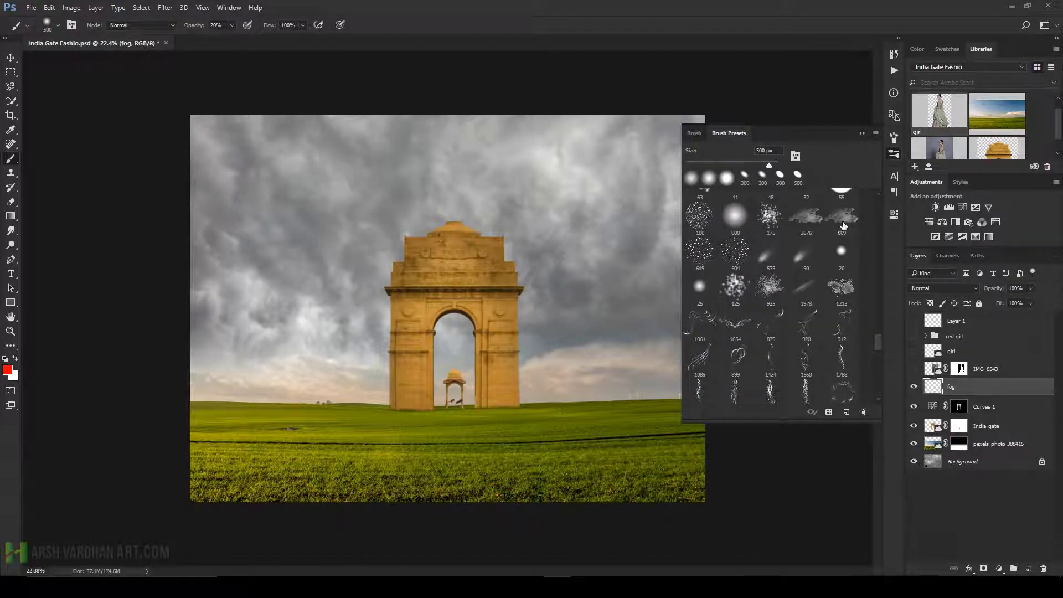
pyautogui.click(844, 225)
pyautogui.moveTo(875, 206); pyautogui.dragTo(876, 336)
pyautogui.click(849, 311)
pyautogui.click(863, 133)
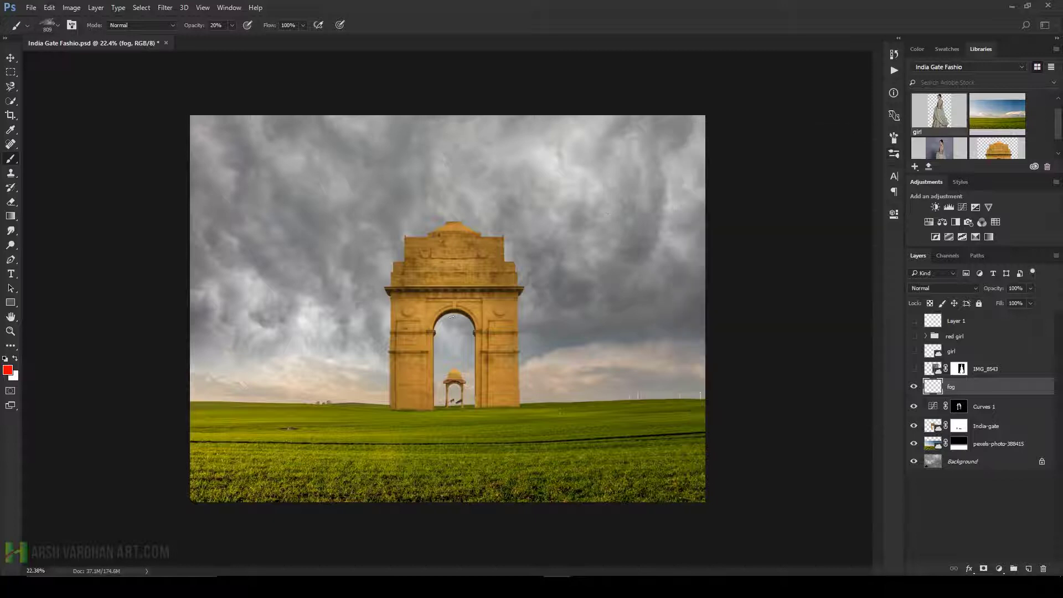
# Step: Make white the foreground colour and set the brush opacity and flow to 10%
pyautogui.click(15, 358)
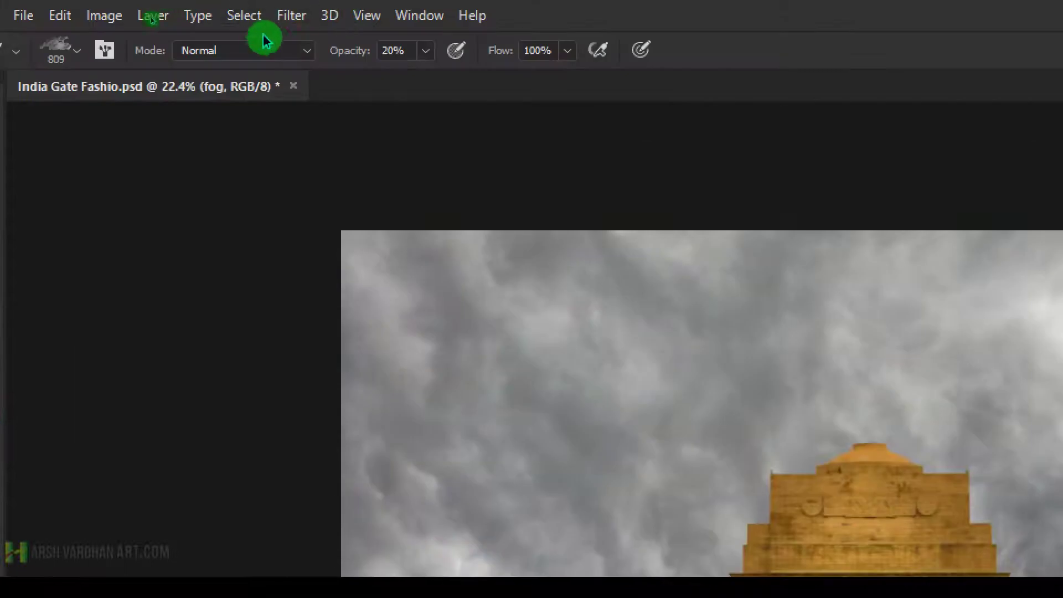
pyautogui.click(404, 54)
pyautogui.write('10')
pyautogui.press('Return')
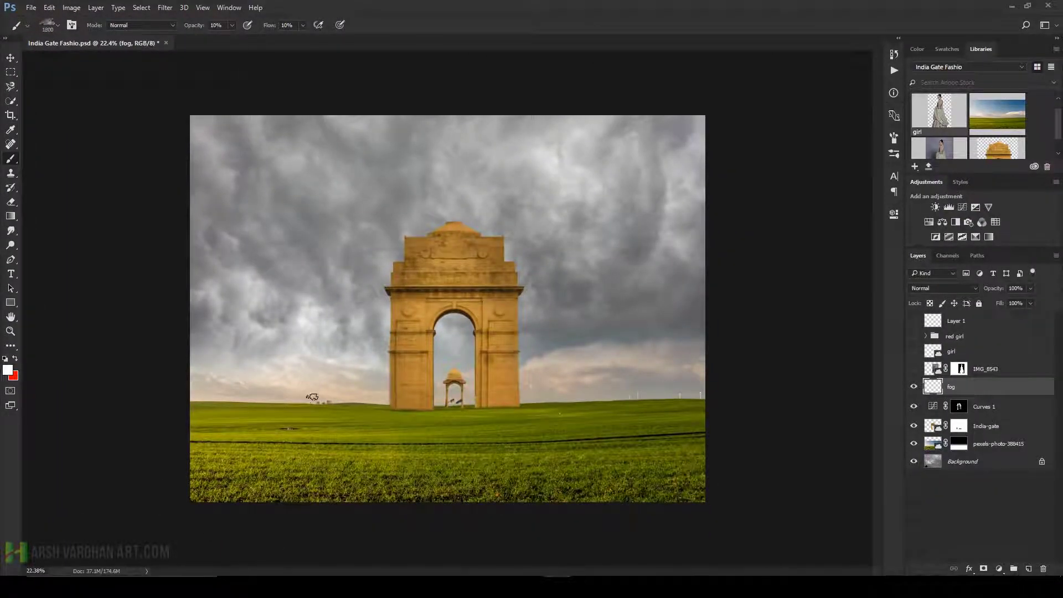
# Step: Shrink the smoke brush to 400 px, raise its opacity to 50%, and paint white fog along the horizon and the gate's base
pyautogui.click(299, 397)
pyautogui.press('[')
pyautogui.press('[')
pyautogui.press('[')
pyautogui.press('[')
pyautogui.press('[')
pyautogui.press('[')
pyautogui.press('[')
pyautogui.press('[')
pyautogui.press('[')
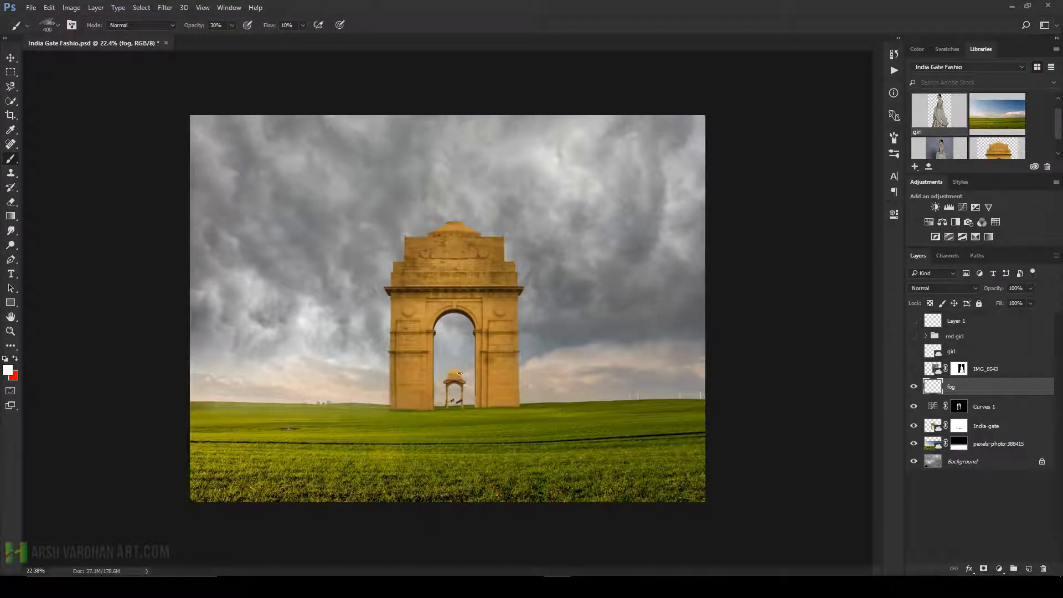
pyautogui.moveTo(365, 433)
pyautogui.mouseDown()
pyautogui.moveTo(332, 396)
pyautogui.moveTo(449, 406)
pyautogui.moveTo(389, 412)
pyautogui.moveTo(589, 414)
pyautogui.moveTo(519, 399)
pyautogui.moveTo(635, 410)
pyautogui.moveTo(657, 394)
pyautogui.moveTo(591, 392)
pyautogui.moveTo(642, 408)
pyautogui.moveTo(680, 395)
pyautogui.moveTo(594, 392)
pyautogui.moveTo(576, 406)
pyautogui.moveTo(478, 422)
pyautogui.moveTo(308, 400)
pyautogui.moveTo(98, 397)
pyautogui.moveTo(218, 414)
pyautogui.moveTo(185, 406)
pyautogui.moveTo(313, 411)
pyautogui.moveTo(219, 391)
pyautogui.moveTo(354, 414)
pyautogui.moveTo(352, 395)
pyautogui.moveTo(394, 405)
pyautogui.moveTo(366, 414)
pyautogui.moveTo(401, 398)
pyautogui.moveTo(750, 404)
pyautogui.moveTo(591, 404)
pyautogui.moveTo(580, 376)
pyautogui.moveTo(641, 423)
pyautogui.moveTo(580, 442)
pyautogui.moveTo(310, 436)
pyautogui.moveTo(238, 455)
pyautogui.moveTo(169, 450)
pyautogui.moveTo(260, 468)
pyautogui.moveTo(234, 459)
pyautogui.moveTo(731, 455)
pyautogui.moveTo(664, 393)
pyautogui.moveTo(593, 376)
pyautogui.moveTo(504, 381)
pyautogui.moveTo(629, 377)
pyautogui.moveTo(543, 344)
pyautogui.moveTo(664, 337)
pyautogui.moveTo(524, 381)
pyautogui.moveTo(388, 403)
pyautogui.moveTo(281, 385)
pyautogui.moveTo(224, 411)
pyautogui.mouseUp()
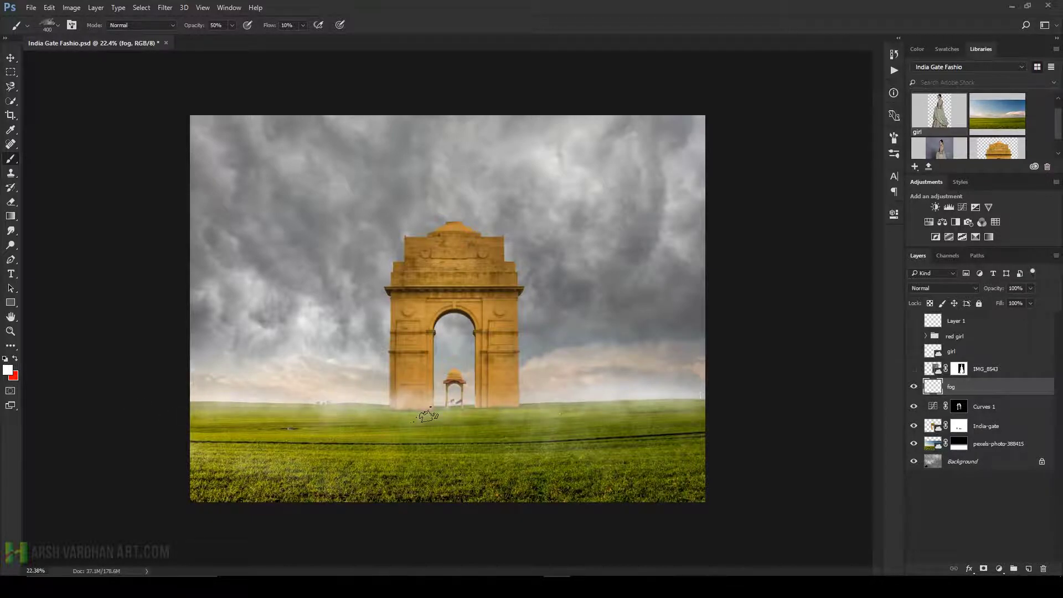
pyautogui.moveTo(473, 420); pyautogui.dragTo(430, 411)
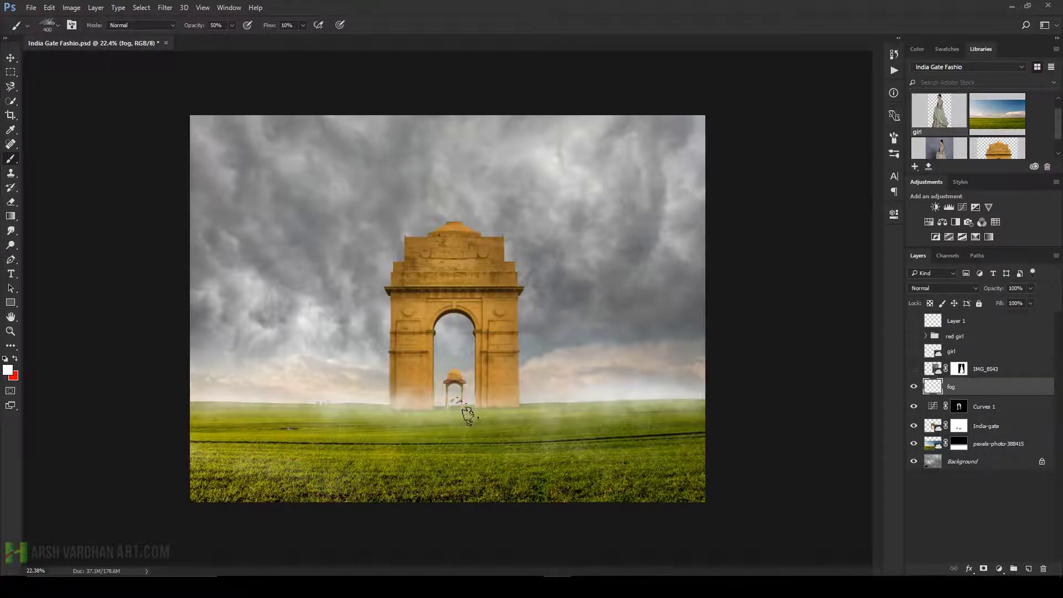
# Step: Enlarge the smoke brush to 700 px and build up the fog around the pillars, along the horizon and over the grass
pyautogui.press(']')
pyautogui.moveTo(344, 396)
pyautogui.mouseDown()
pyautogui.moveTo(197, 394)
pyautogui.moveTo(395, 394)
pyautogui.mouseUp()
pyautogui.moveTo(482, 398)
pyautogui.mouseDown()
pyautogui.moveTo(688, 408)
pyautogui.moveTo(645, 373)
pyautogui.moveTo(498, 368)
pyautogui.moveTo(263, 396)
pyautogui.moveTo(157, 383)
pyautogui.moveTo(353, 398)
pyautogui.moveTo(669, 394)
pyautogui.moveTo(571, 375)
pyautogui.moveTo(610, 365)
pyautogui.moveTo(233, 386)
pyautogui.moveTo(682, 357)
pyautogui.moveTo(263, 381)
pyautogui.moveTo(299, 382)
pyautogui.mouseUp()
pyautogui.moveTo(244, 360)
pyautogui.mouseDown()
pyautogui.moveTo(531, 370)
pyautogui.moveTo(230, 313)
pyautogui.moveTo(271, 286)
pyautogui.mouseUp()
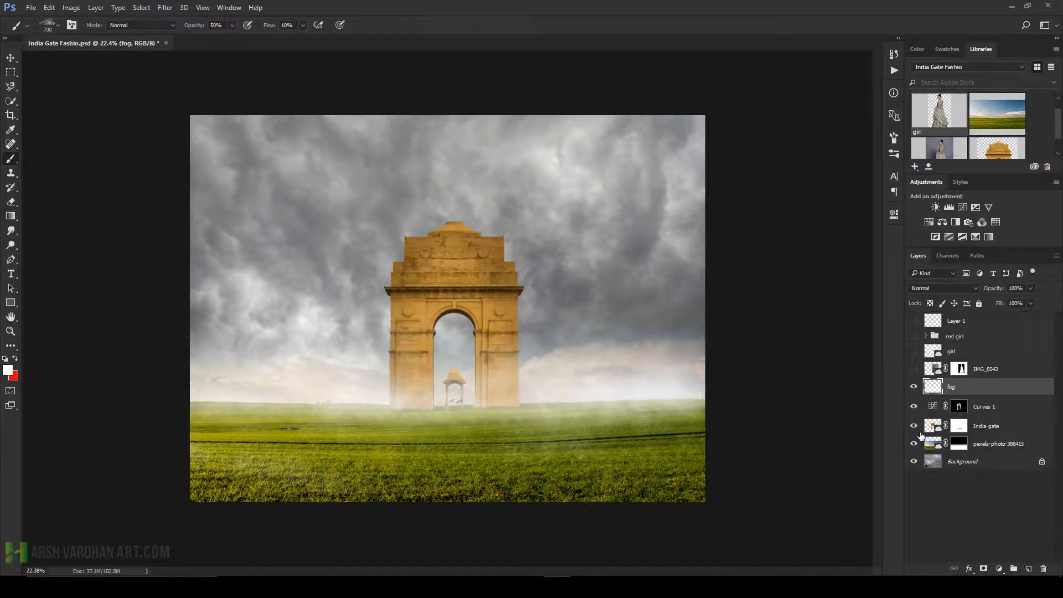
pyautogui.moveTo(569, 412); pyautogui.dragTo(584, 430)
# Step: Compare the scene with the fog layer off and on, and save the document
pyautogui.click(915, 388)
pyautogui.click(914, 387)
pyautogui.hotkey('ctrl', 's')
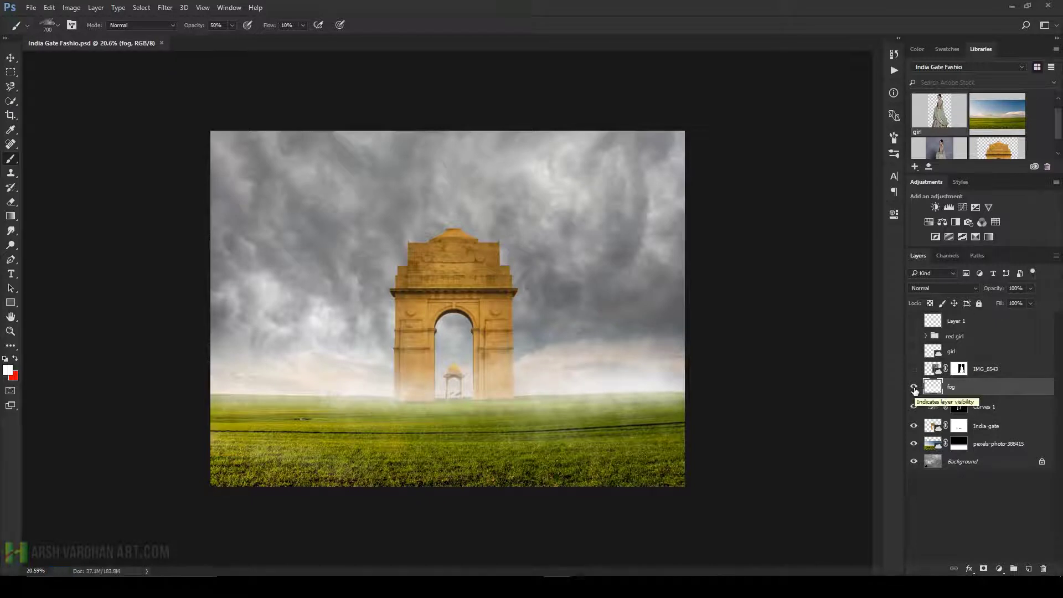
# Step: Create a new layer directly below fog and choose a 700 px soft round brush at 10% opacity
pyautogui.keyDown('ctrl'); pyautogui.click(1029, 570); pyautogui.keyUp('ctrl')
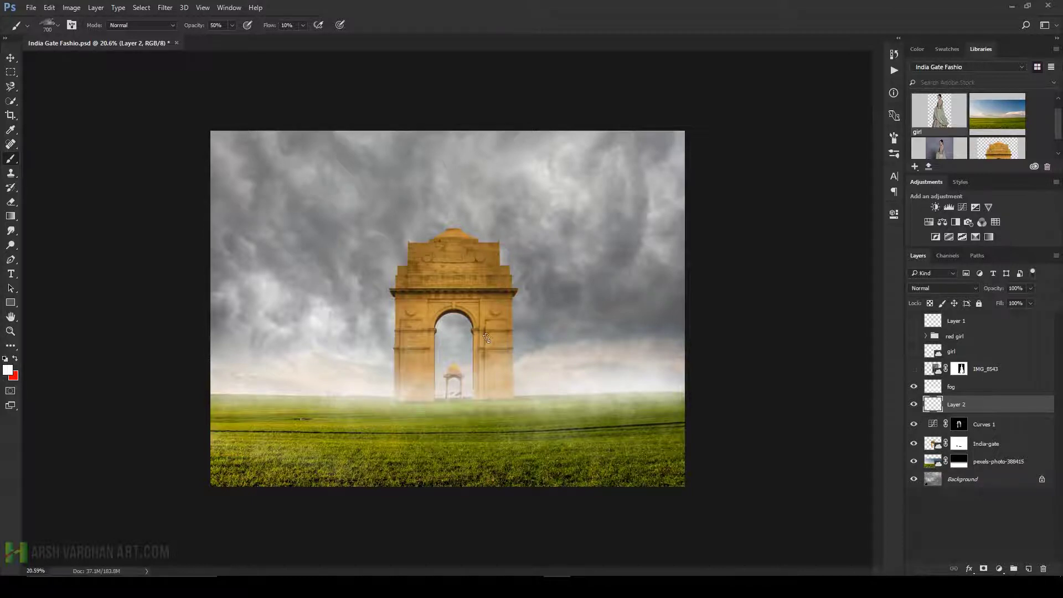
pyautogui.rightClick(461, 282)
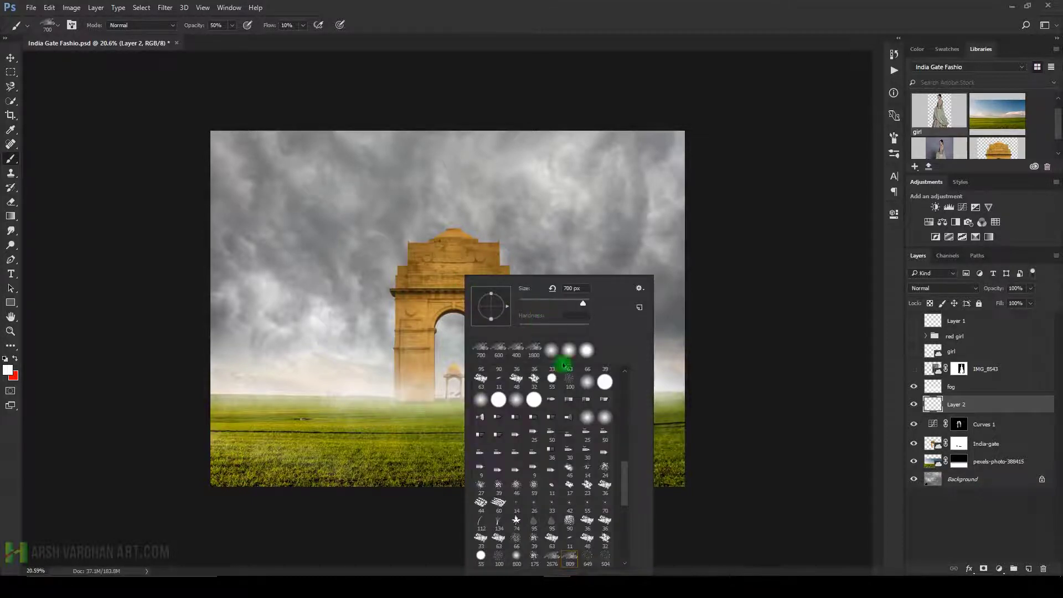
pyautogui.click(552, 350)
pyautogui.click(536, 3)
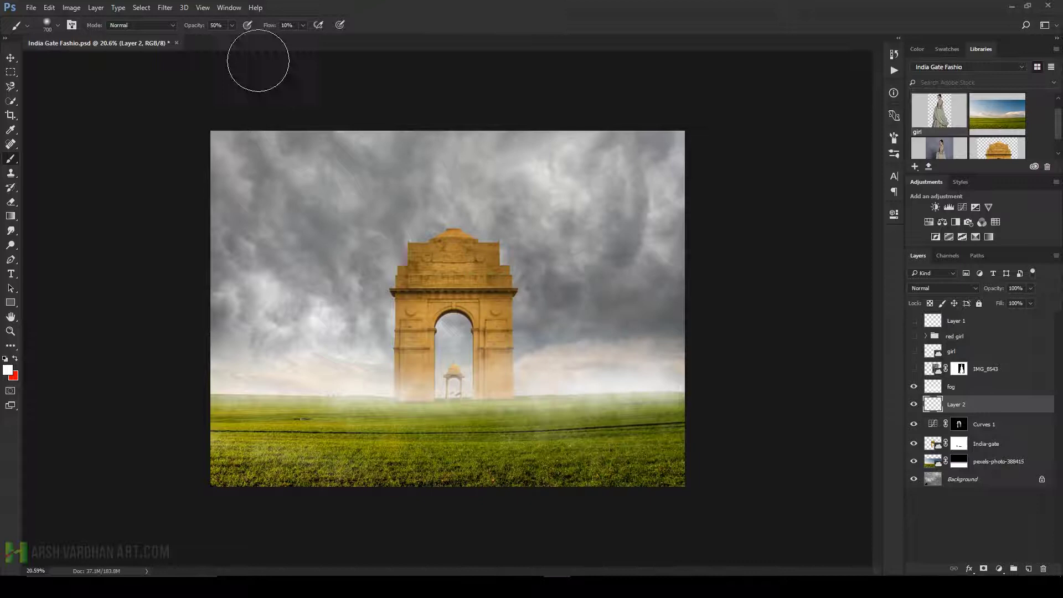
pyautogui.press('1')
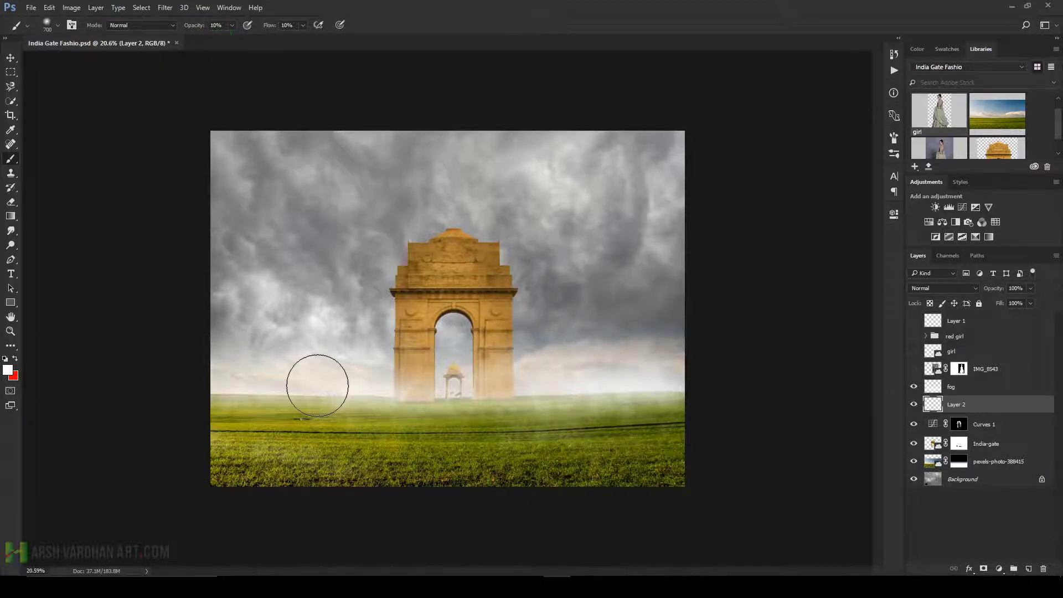
# Step: Set the brush flow to 100%, sample a pale beige near the horizon, and paint haze across the horizon left of the gate on Layer 2
pyautogui.keyDown('alt'); pyautogui.click(276, 399); pyautogui.keyUp('alt')
pyautogui.moveTo(229, 394); pyautogui.dragTo(289, 380)
pyautogui.moveTo(306, 25)
pyautogui.mouseDown()
pyautogui.moveTo(304, 33)
pyautogui.moveTo(415, 14)
pyautogui.mouseUp()
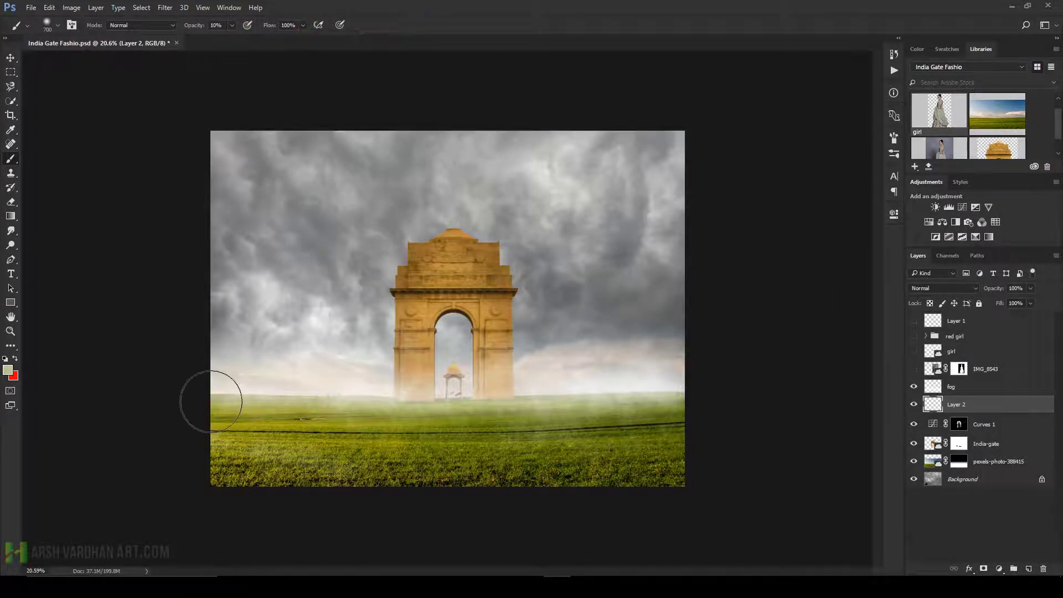
pyautogui.moveTo(169, 387)
pyautogui.mouseDown()
pyautogui.moveTo(491, 370)
pyautogui.moveTo(436, 385)
pyautogui.moveTo(647, 401)
pyautogui.moveTo(651, 386)
pyautogui.moveTo(644, 373)
pyautogui.moveTo(560, 380)
pyautogui.moveTo(633, 384)
pyautogui.moveTo(446, 413)
pyautogui.moveTo(248, 400)
pyautogui.moveTo(296, 385)
pyautogui.moveTo(224, 392)
pyautogui.moveTo(391, 396)
pyautogui.mouseUp()
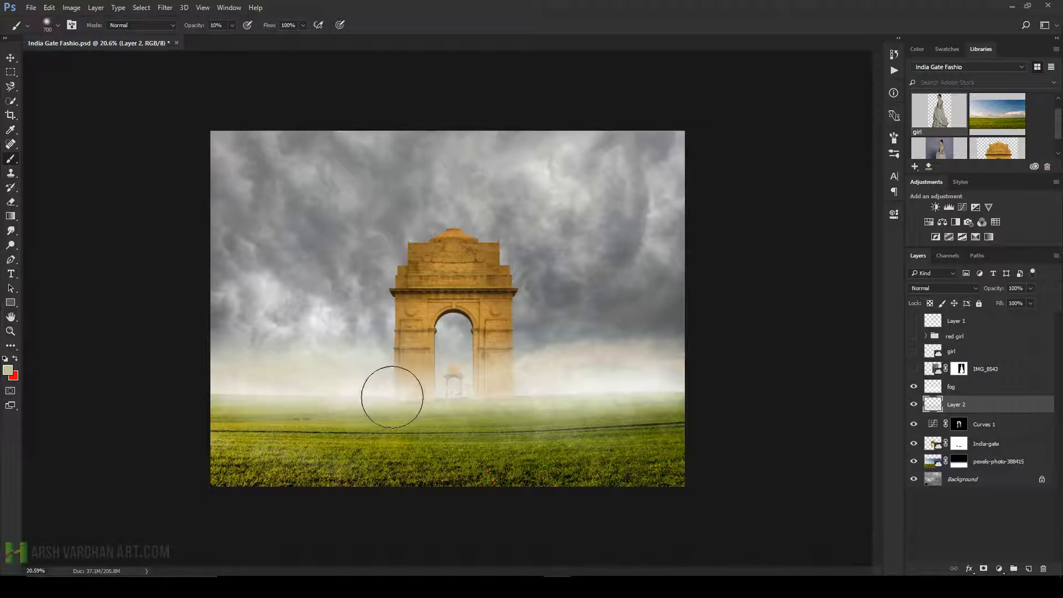
# Step: Sample green from the grass and a pale tone from the haze, and paint greenish haze along the horizon on both sides of the gate
pyautogui.keyDown('alt'); pyautogui.click(279, 434); pyautogui.keyUp('alt')
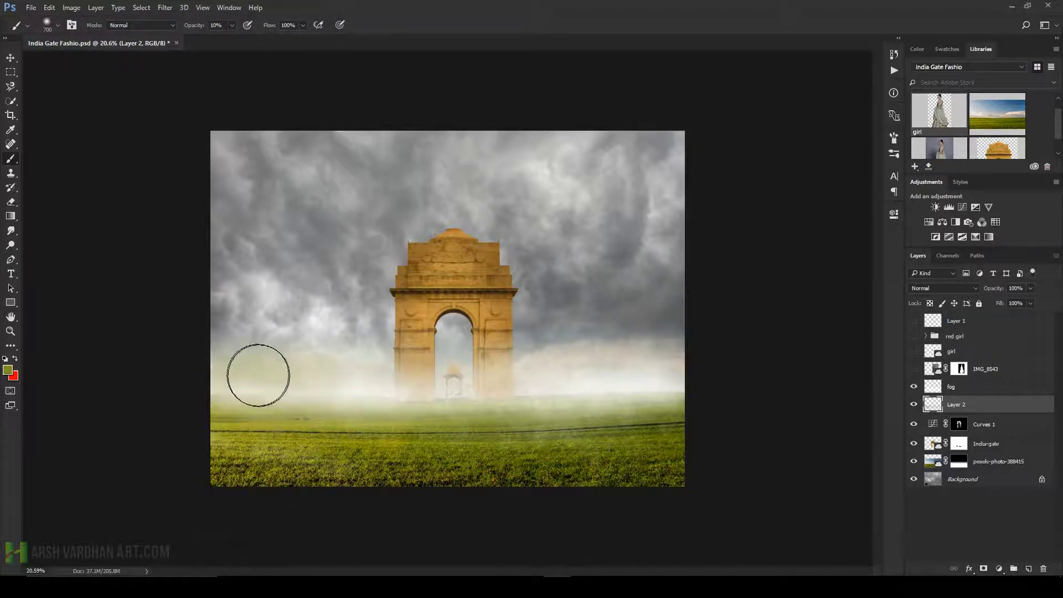
pyautogui.keyDown('alt'); pyautogui.click(275, 396); pyautogui.keyUp('alt')
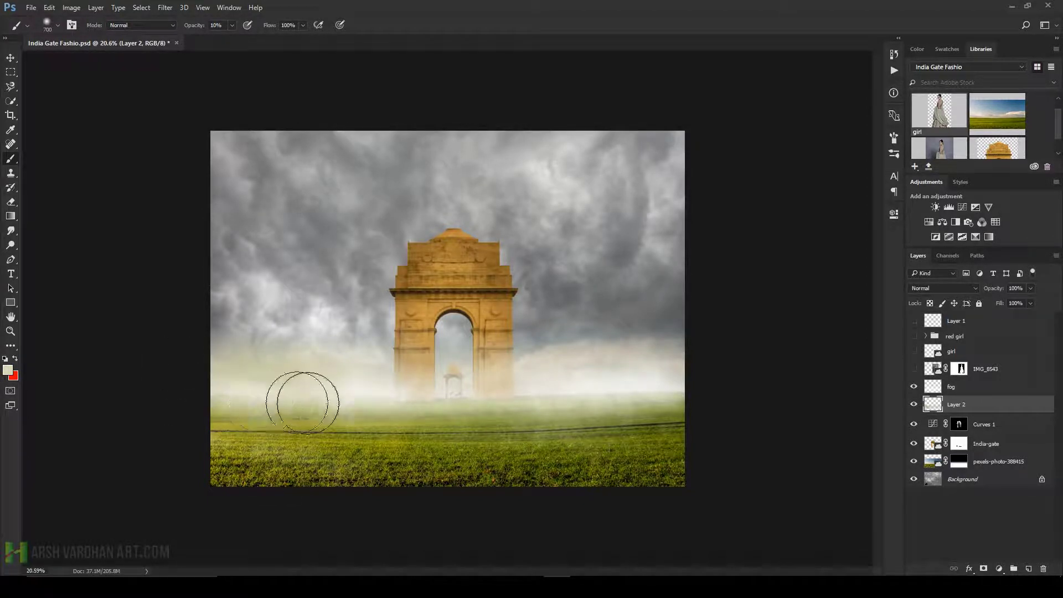
pyautogui.moveTo(342, 399)
pyautogui.mouseDown()
pyautogui.moveTo(658, 365)
pyautogui.moveTo(781, 393)
pyautogui.moveTo(410, 390)
pyautogui.moveTo(665, 387)
pyautogui.moveTo(304, 409)
pyautogui.moveTo(738, 441)
pyautogui.moveTo(769, 472)
pyautogui.mouseUp()
# Step: Lower Layer 2's opacity to about 78%, deselect the layer, and save the document
pyautogui.click(1030, 303)
pyautogui.moveTo(1024, 308); pyautogui.dragTo(1017, 304)
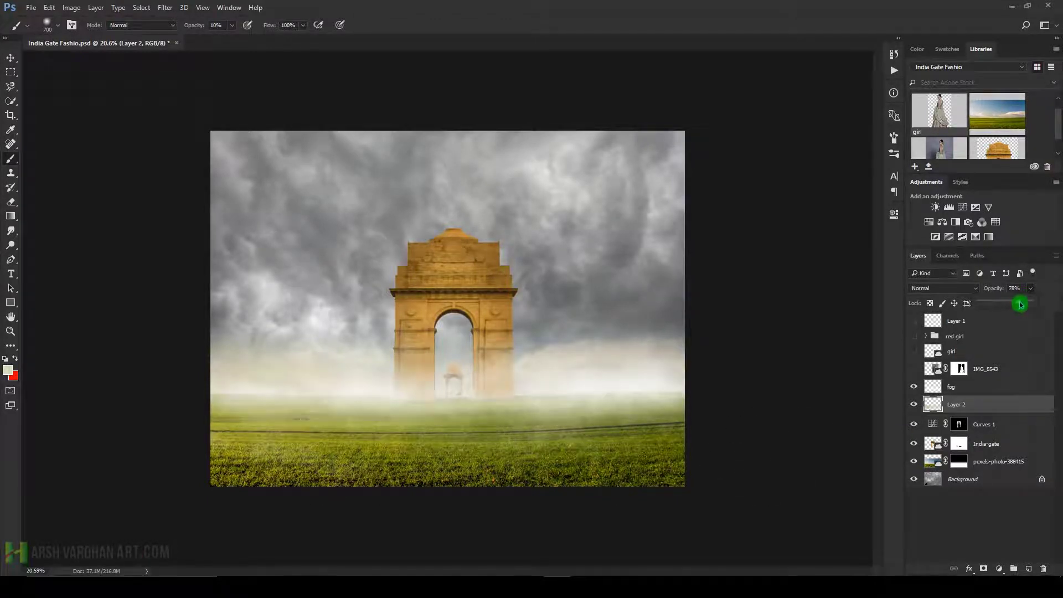
pyautogui.click(1021, 506)
pyautogui.hotkey('ctrl', 's')
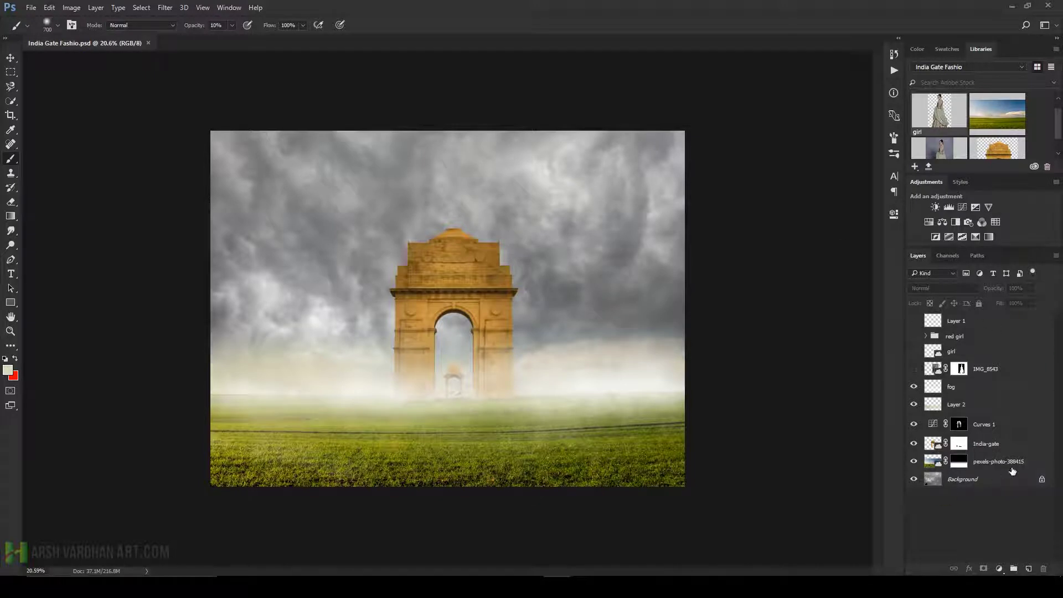
# Step: Rename the pexels-photo-388415 layer as clouds
pyautogui.doubleClick(1002, 462)
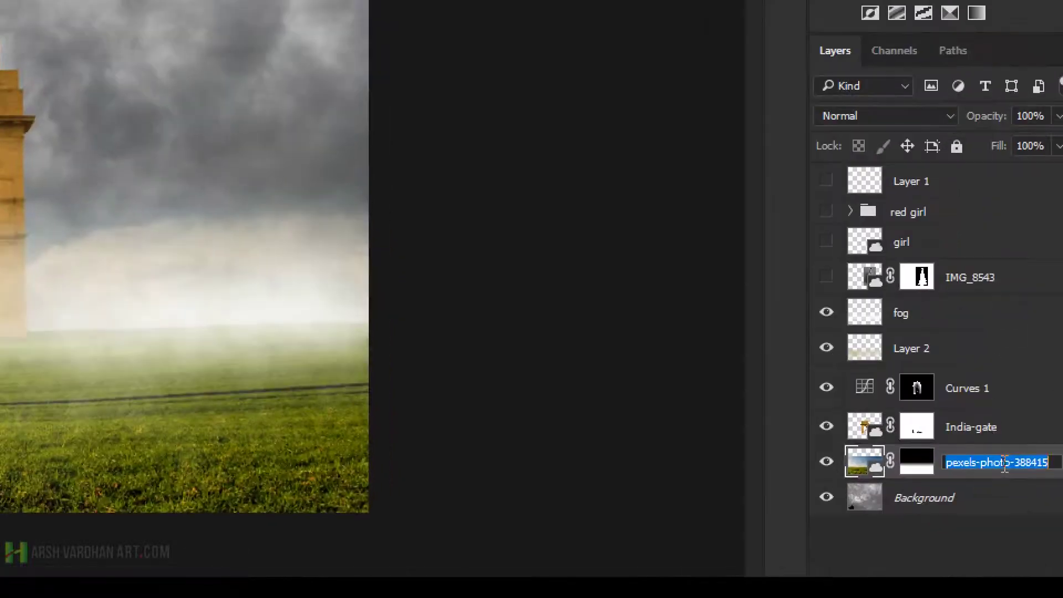
pyautogui.write('c')
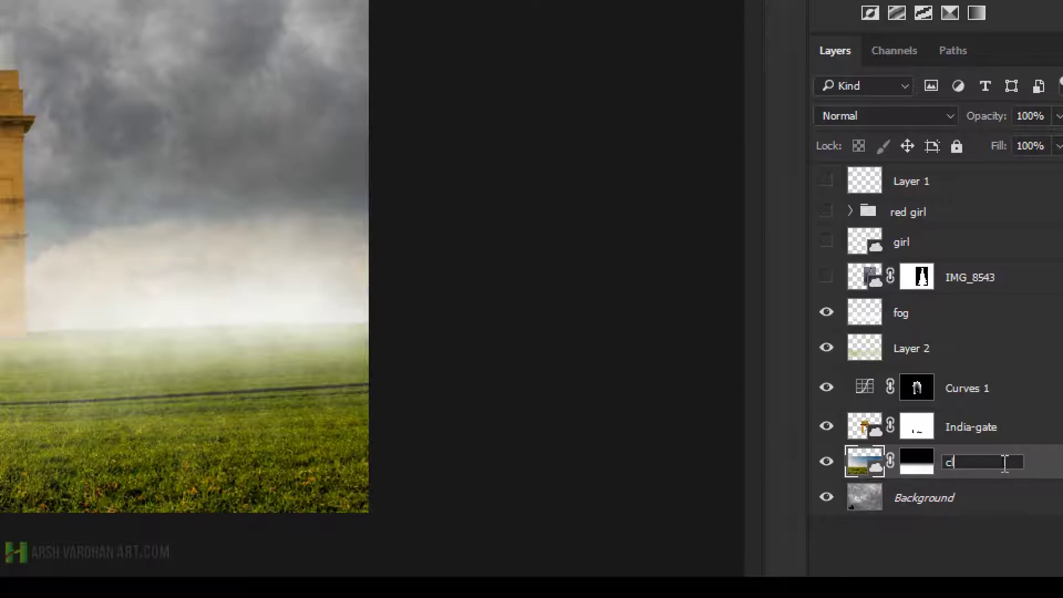
pyautogui.write('louds')
pyautogui.press('Return')
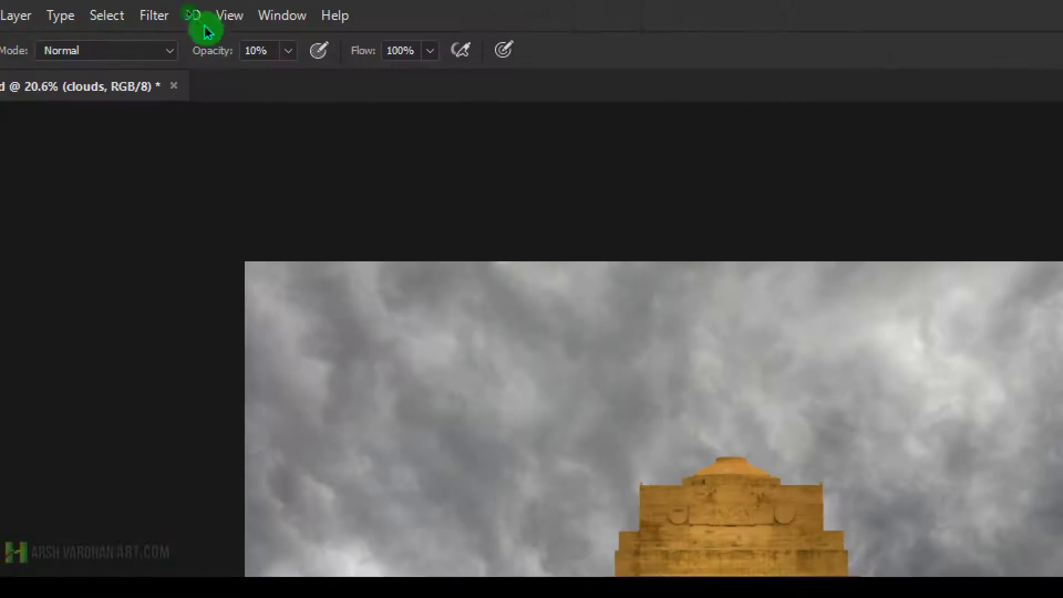
pyautogui.click(154, 15)
pyautogui.moveTo(259, 261)
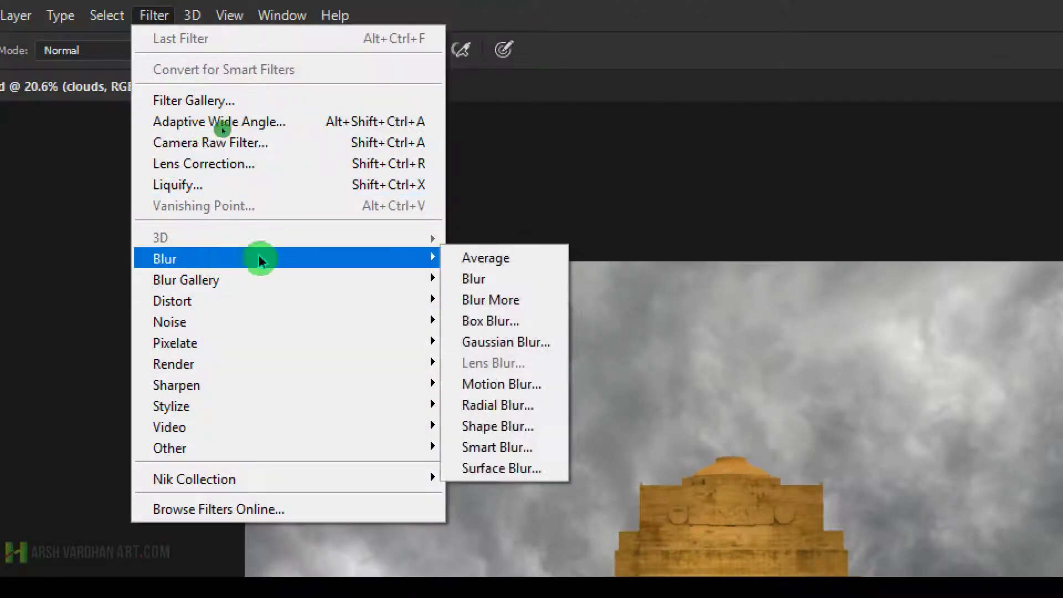
pyautogui.click(529, 343)
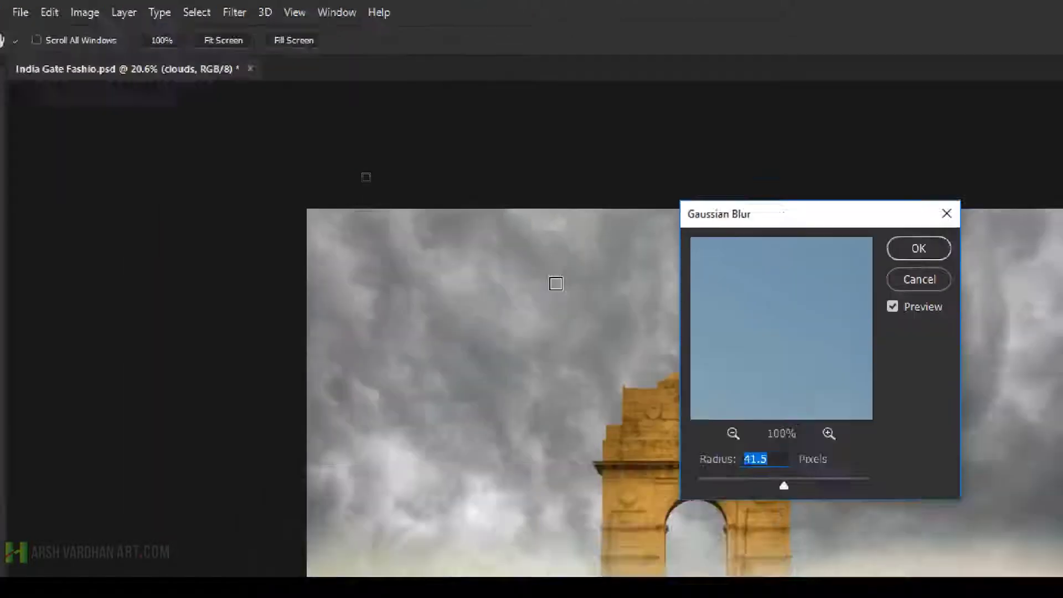
pyautogui.moveTo(756, 221); pyautogui.dragTo(1016, 248)
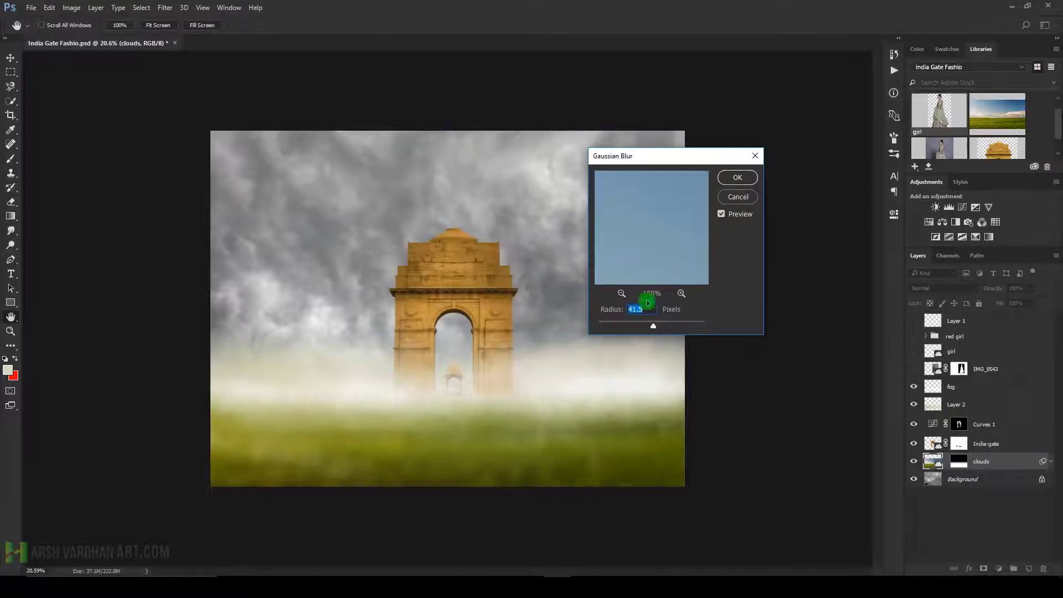
pyautogui.moveTo(667, 161); pyautogui.dragTo(773, 171)
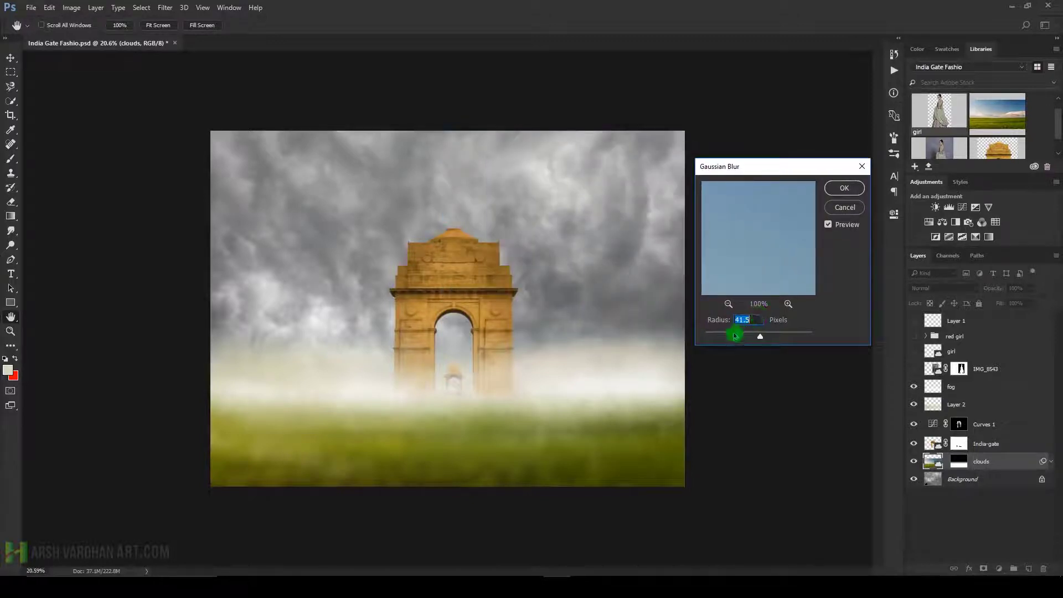
pyautogui.moveTo(733, 336); pyautogui.dragTo(734, 336)
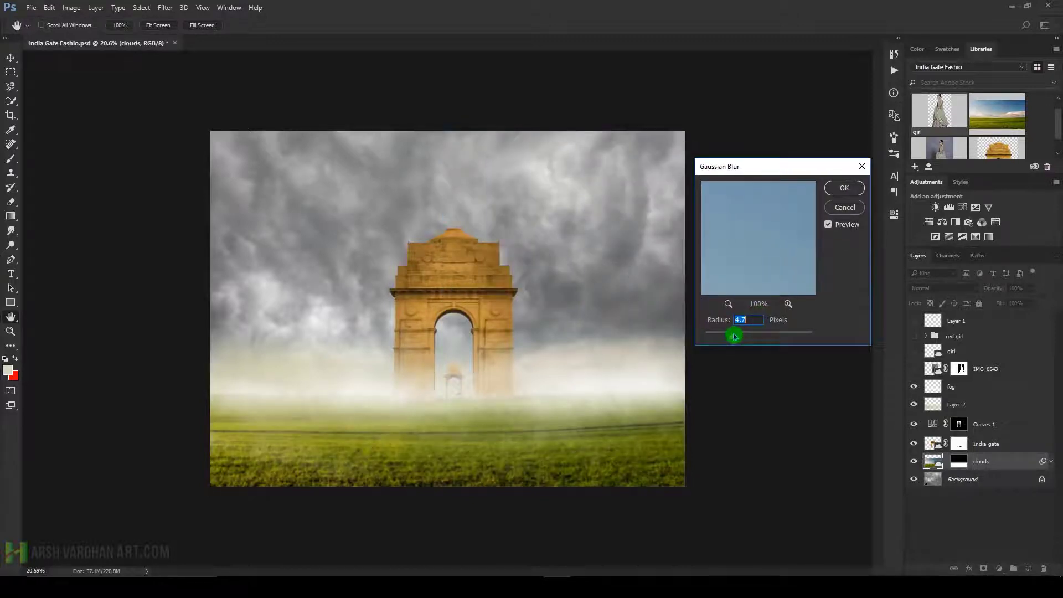
pyautogui.click(848, 212)
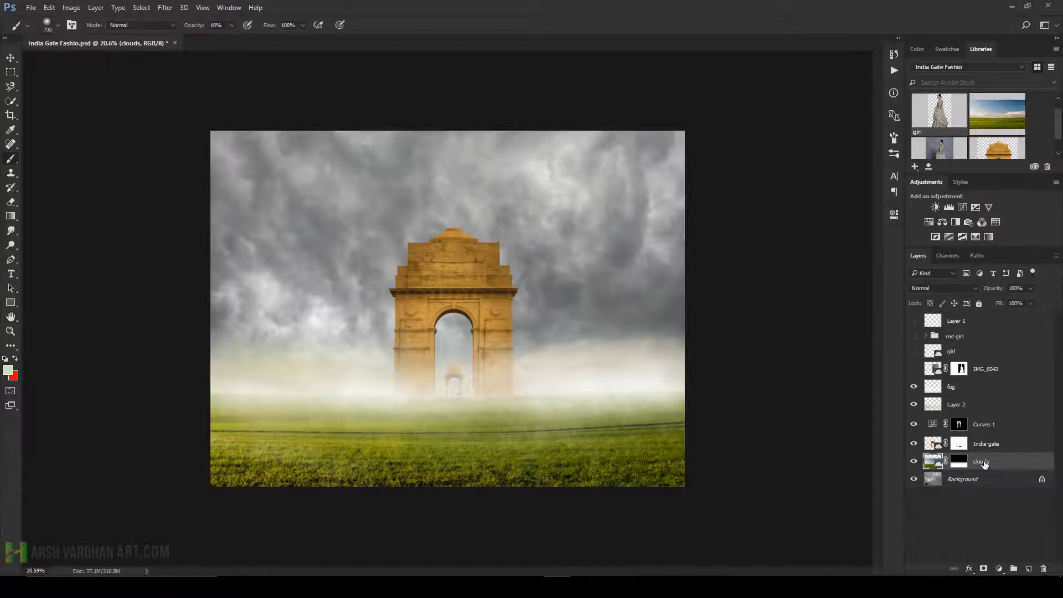
# Step: Rename the masked grass field layer as ground
pyautogui.press('super')
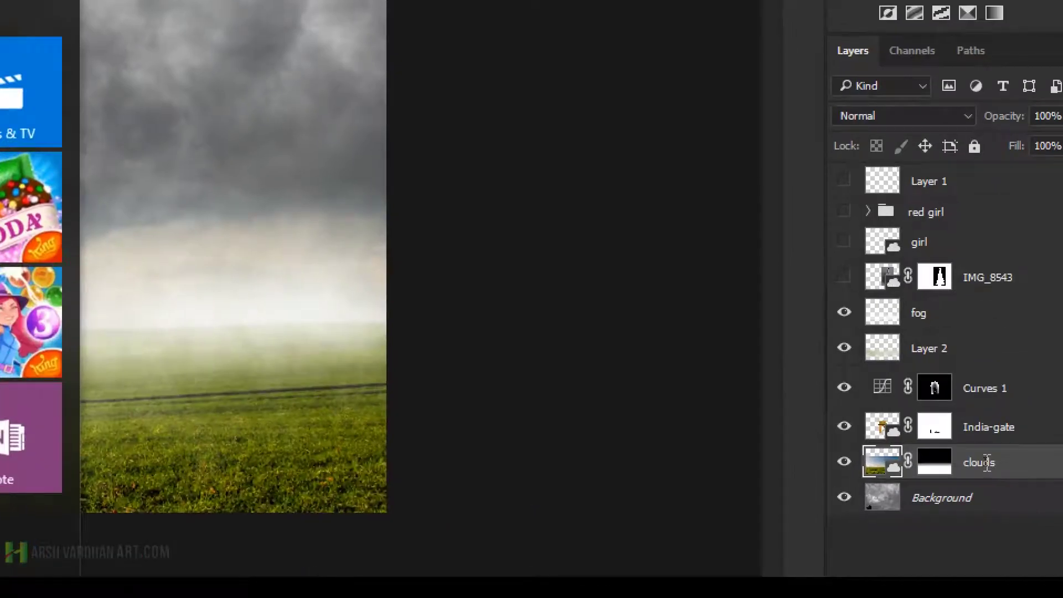
pyautogui.click(988, 463)
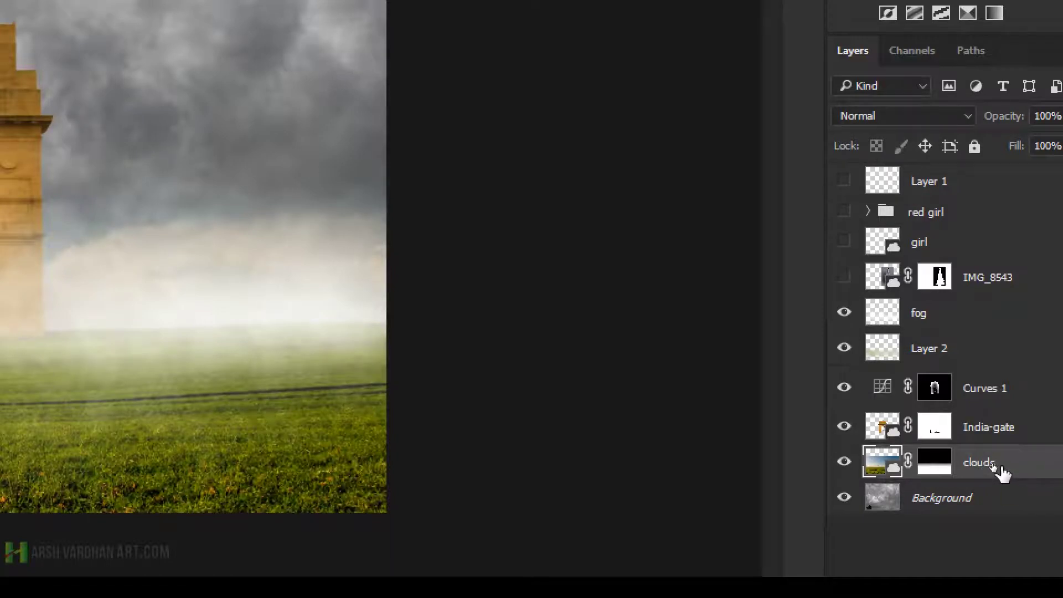
pyautogui.press('super')
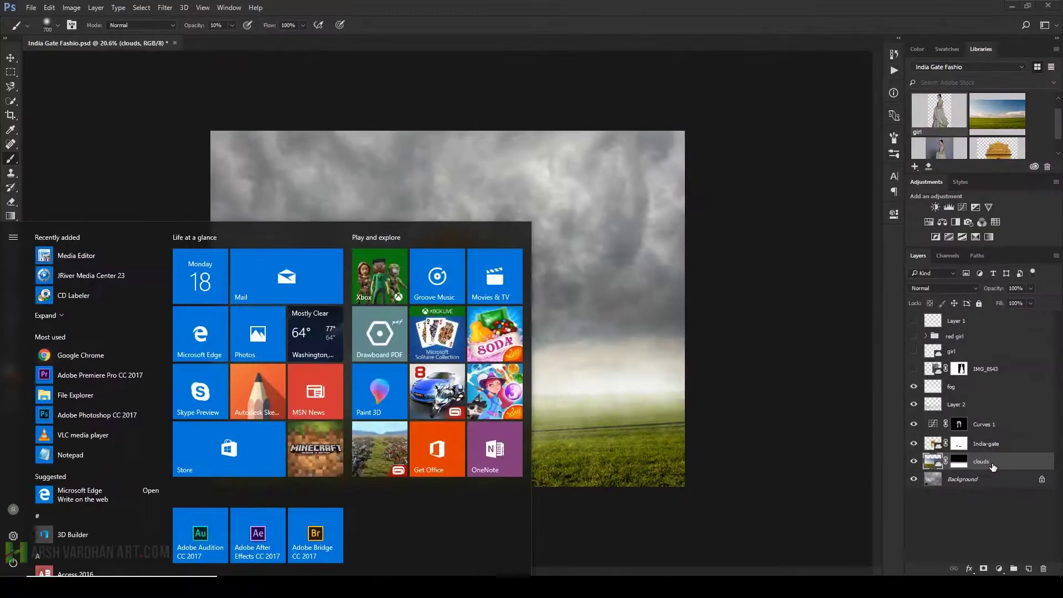
pyautogui.press('super')
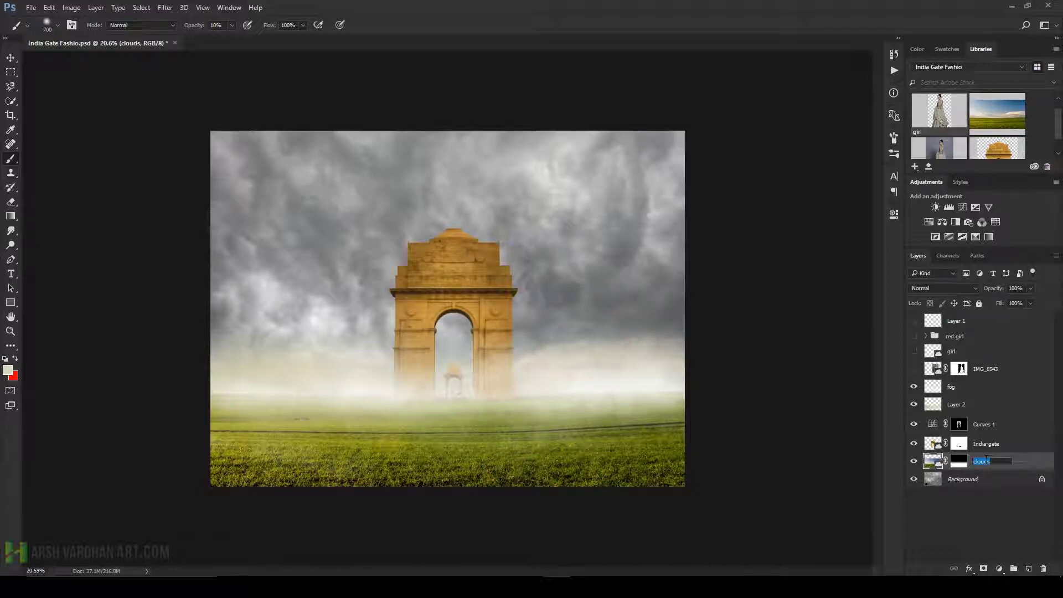
pyautogui.write('d')
pyautogui.press('Return')
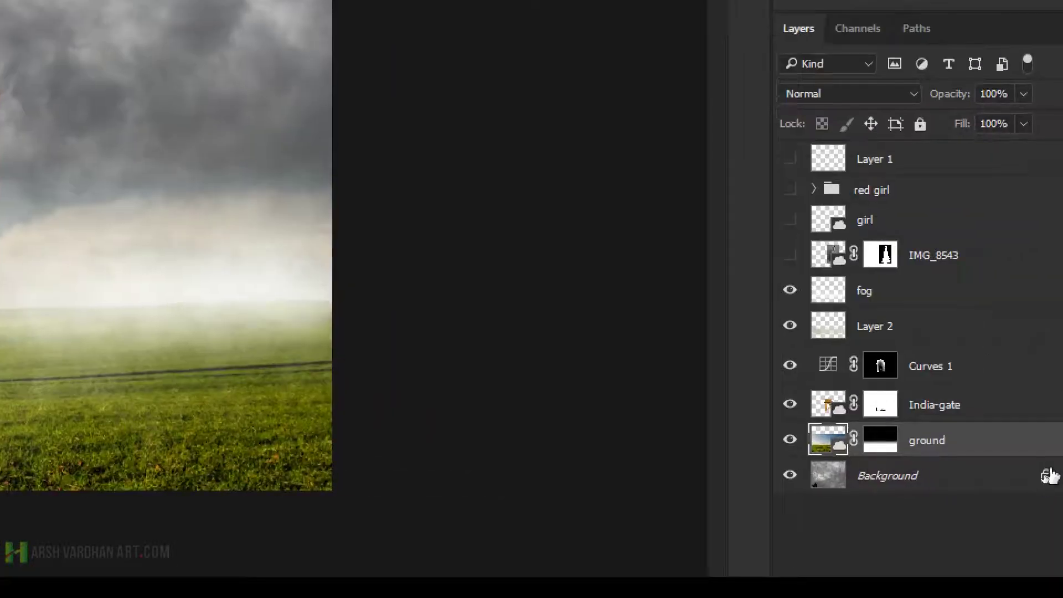
# Step: Unlock the Background sky layer and rename it as clouds
pyautogui.click(1041, 480)
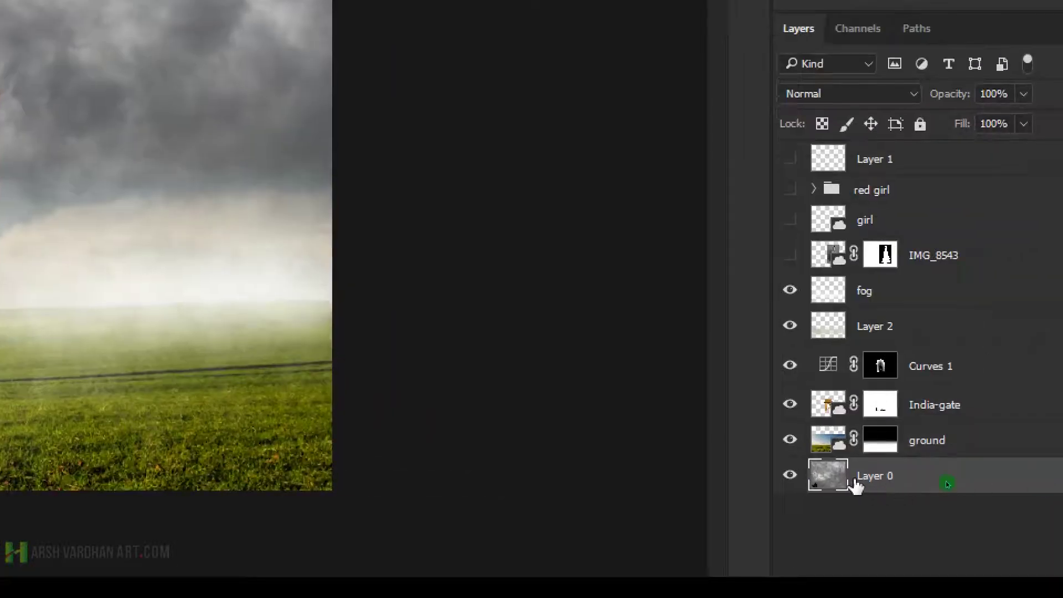
pyautogui.doubleClick(855, 485)
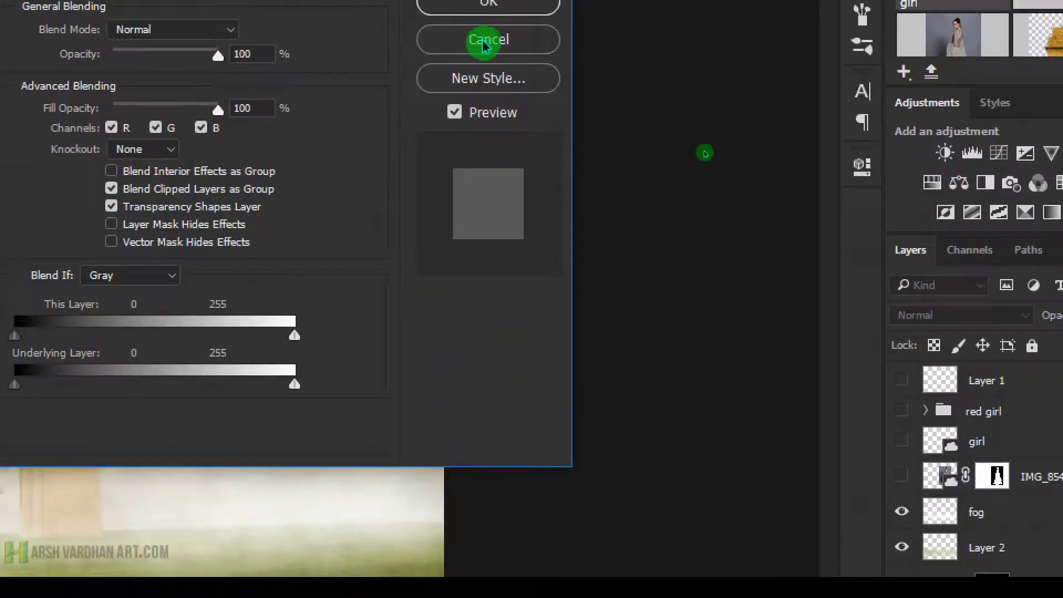
pyautogui.click(485, 44)
pyautogui.doubleClick(862, 435)
pyautogui.write('clouds')
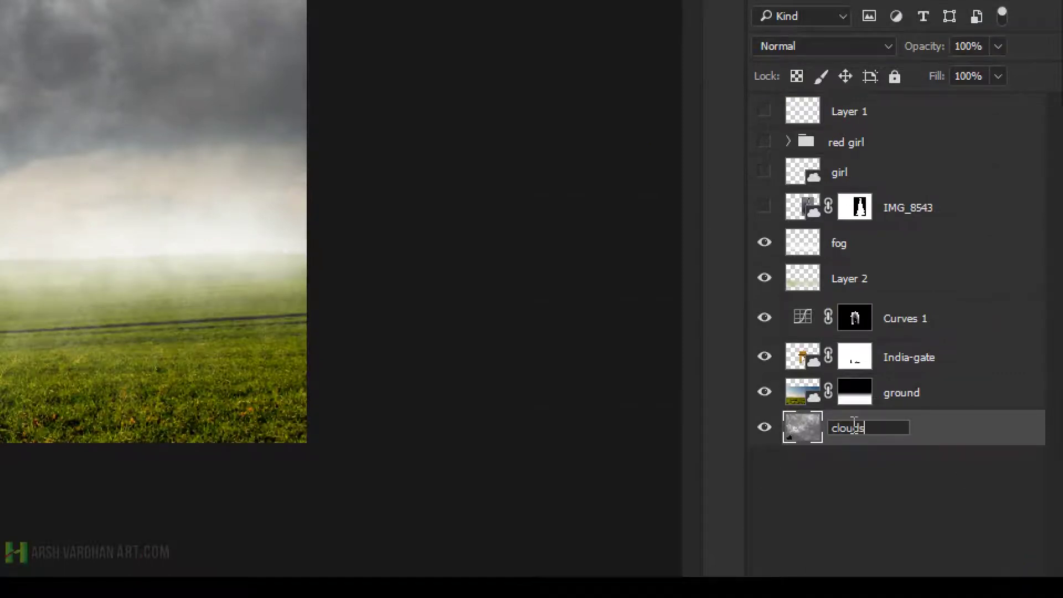
pyautogui.press('Return')
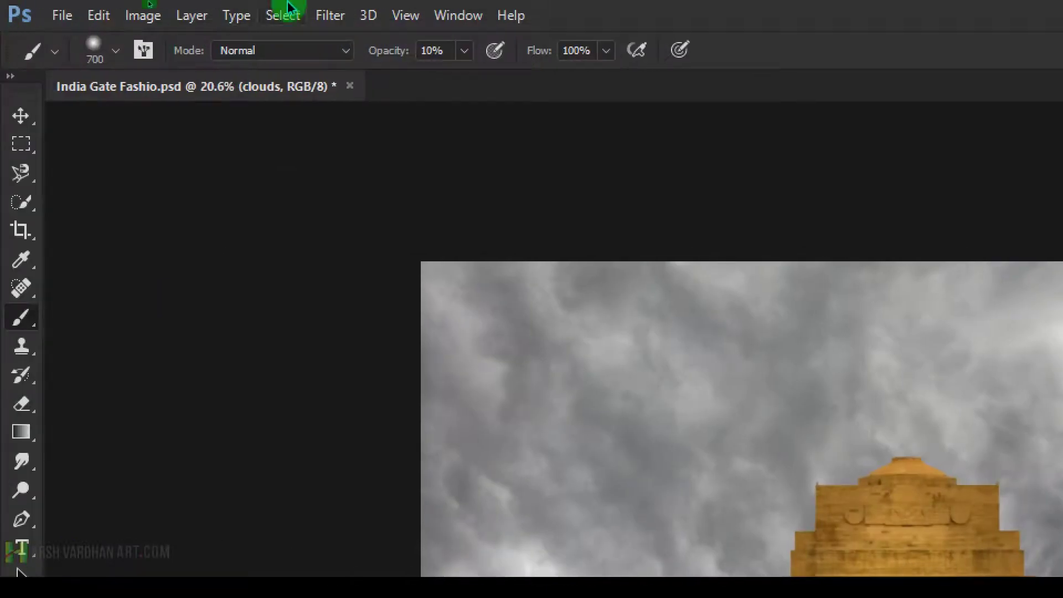
pyautogui.click(330, 15)
pyautogui.moveTo(413, 254)
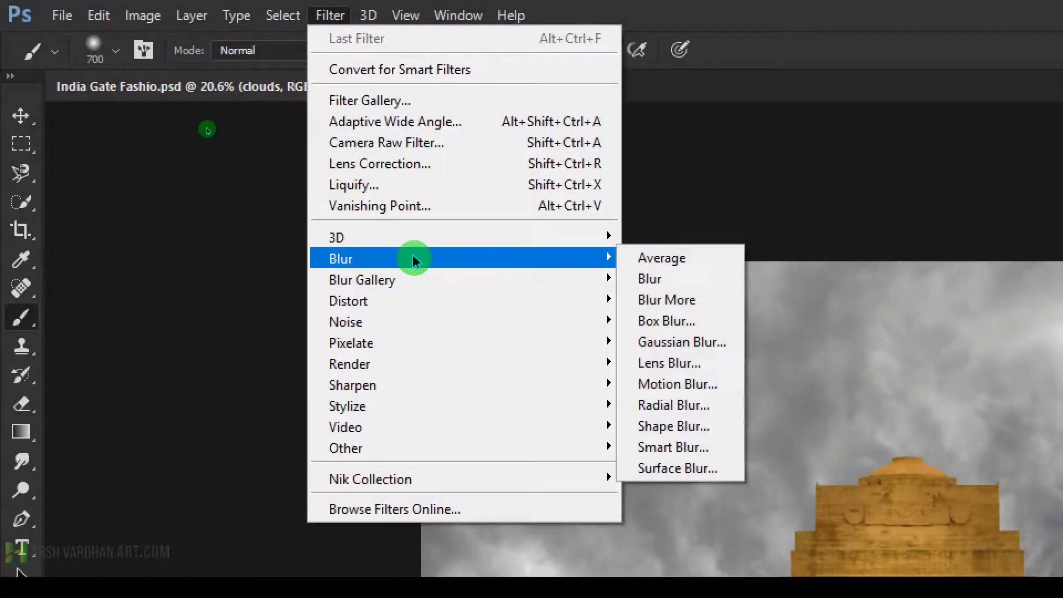
pyautogui.click(672, 342)
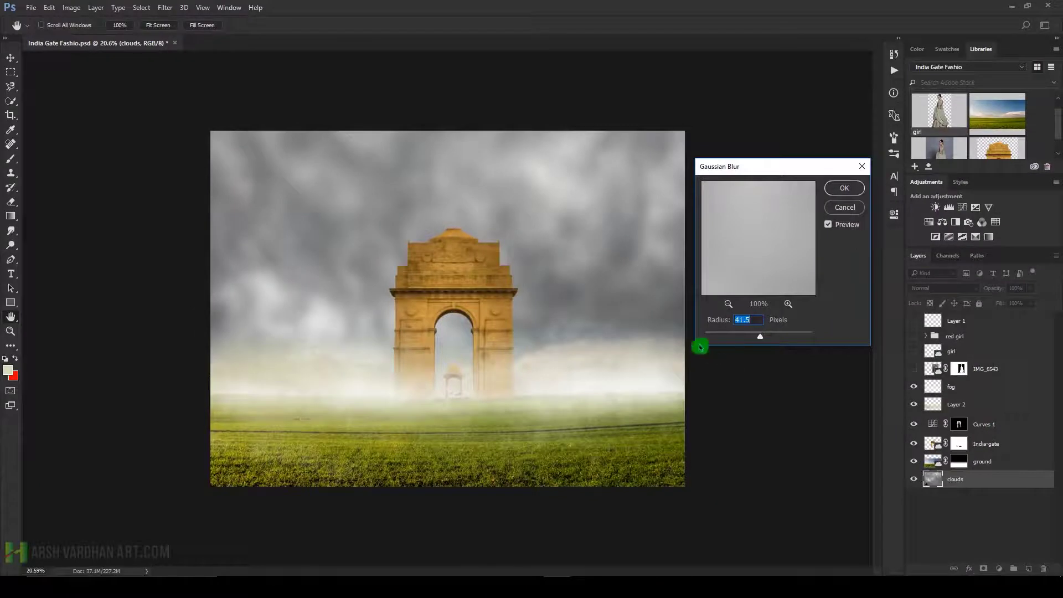
pyautogui.moveTo(736, 336); pyautogui.dragTo(724, 337)
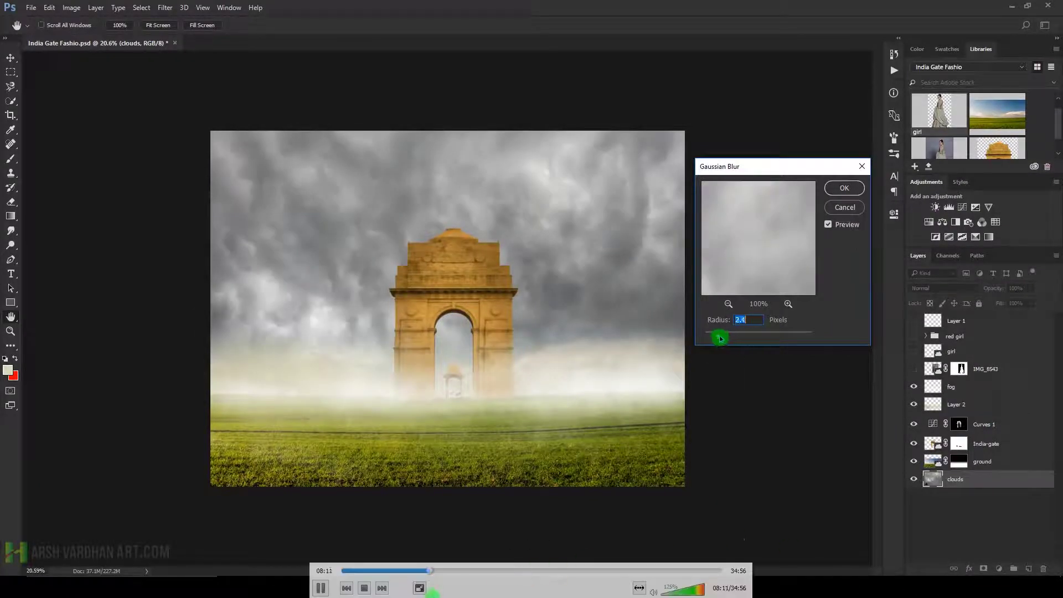
pyautogui.click(427, 576)
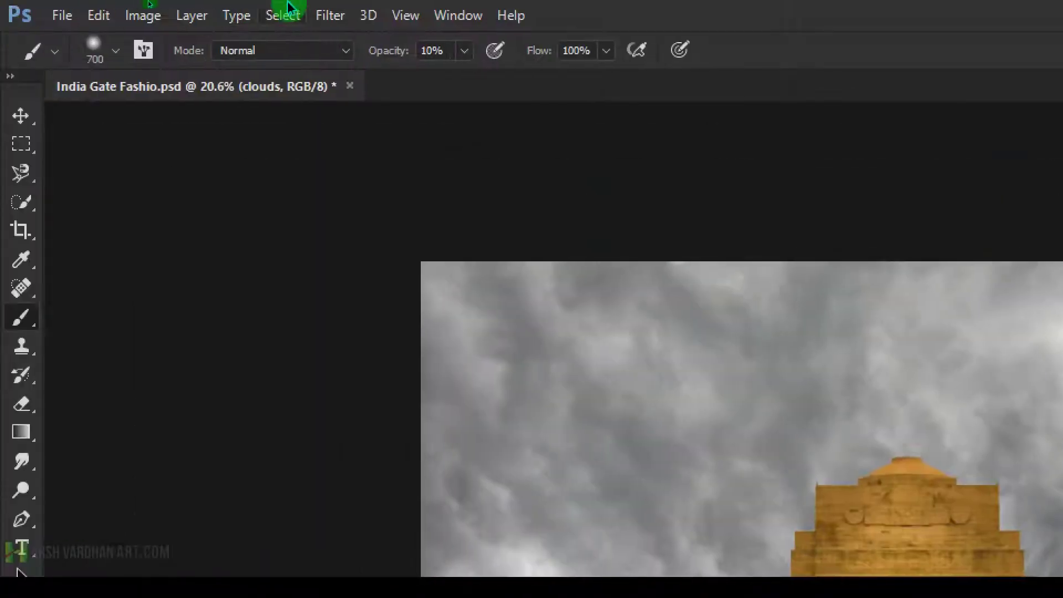
# Step: Soften the sky by applying a Gaussian Blur with a small radius to the clouds layer, and return to the Brush tool
pyautogui.click(330, 15)
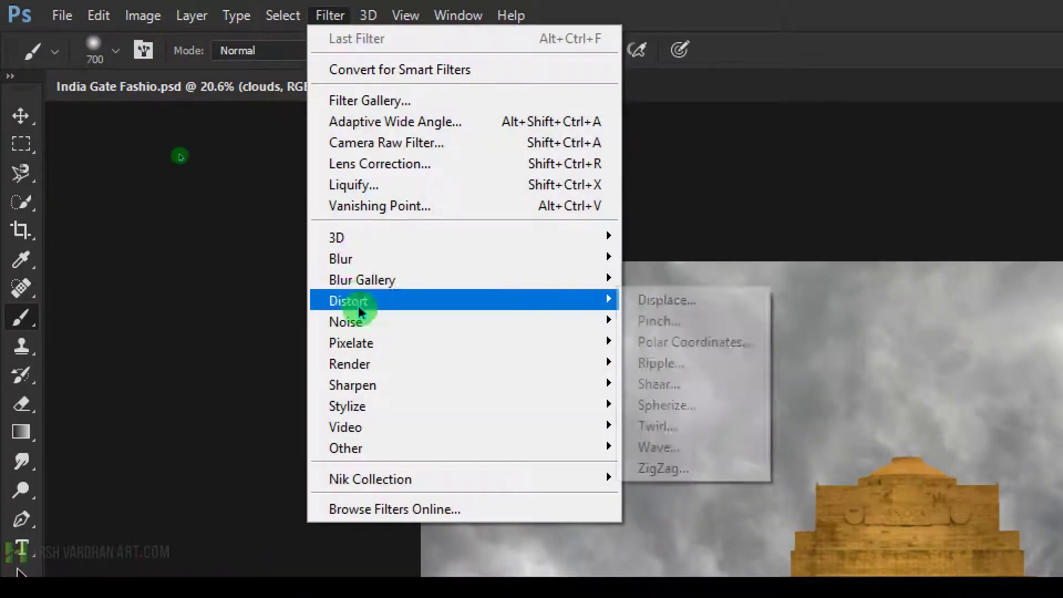
pyautogui.moveTo(413, 254)
pyautogui.click(667, 341)
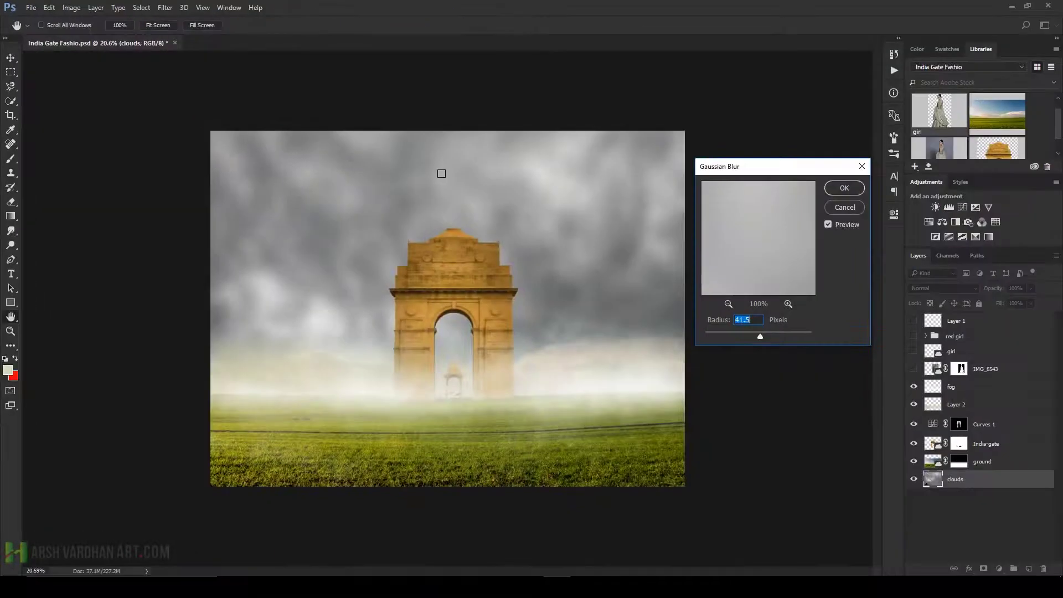
pyautogui.moveTo(701, 351); pyautogui.dragTo(733, 339)
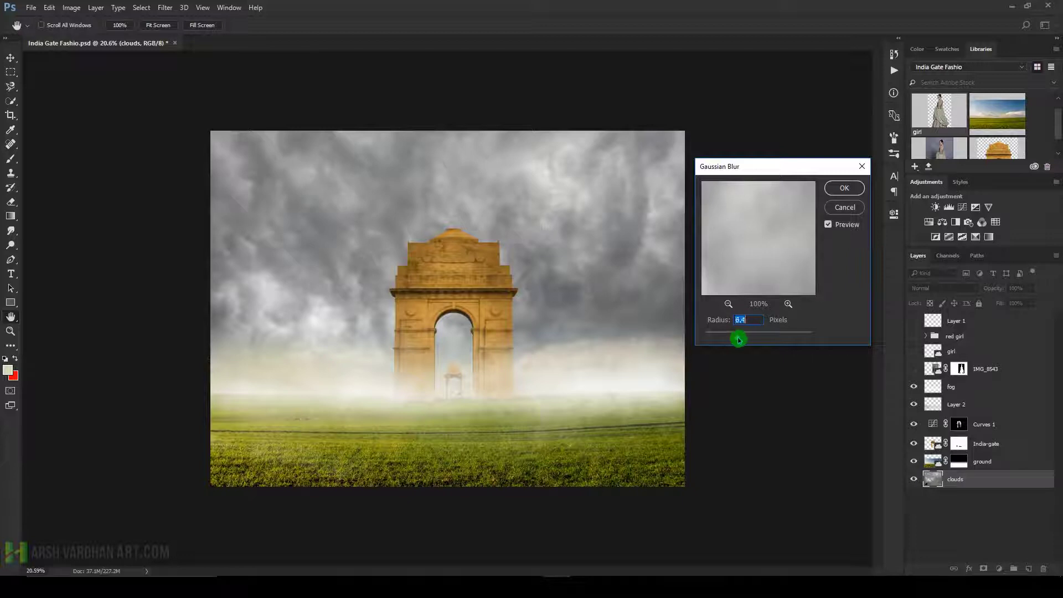
pyautogui.moveTo(741, 340); pyautogui.dragTo(733, 338)
pyautogui.click(838, 187)
pyautogui.press('b')
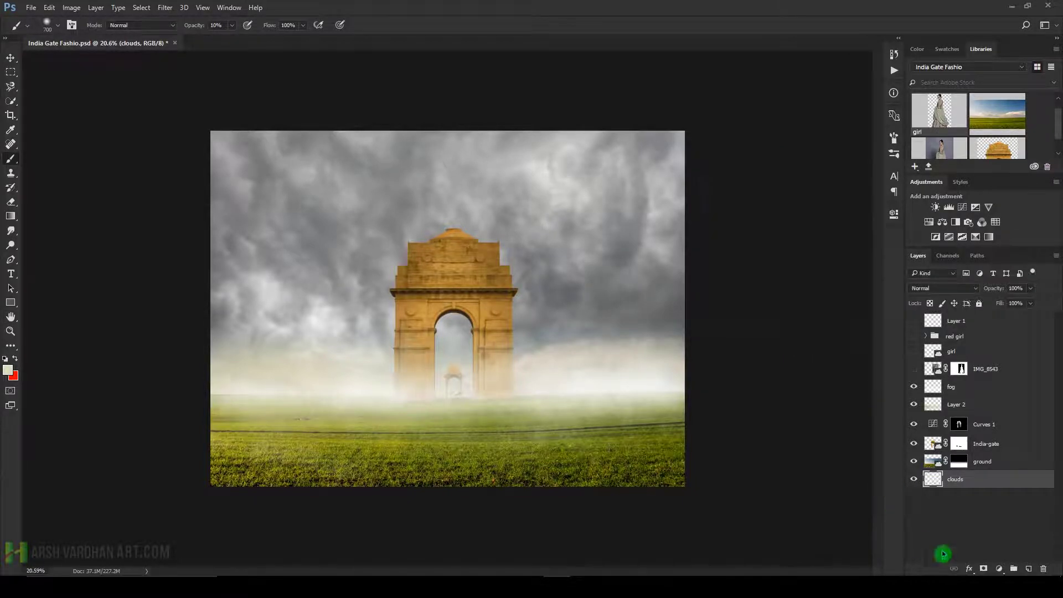
# Step: Compare the scene with the clouds layer off and on, and save the document
pyautogui.click(914, 480)
pyautogui.click(914, 479)
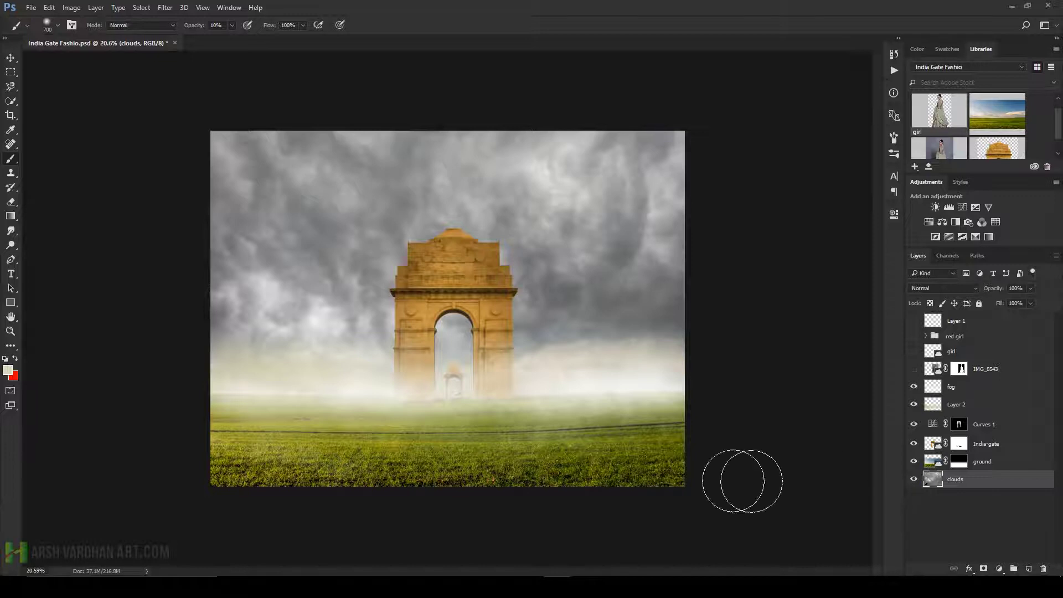
pyautogui.hotkey('ctrl', 's')
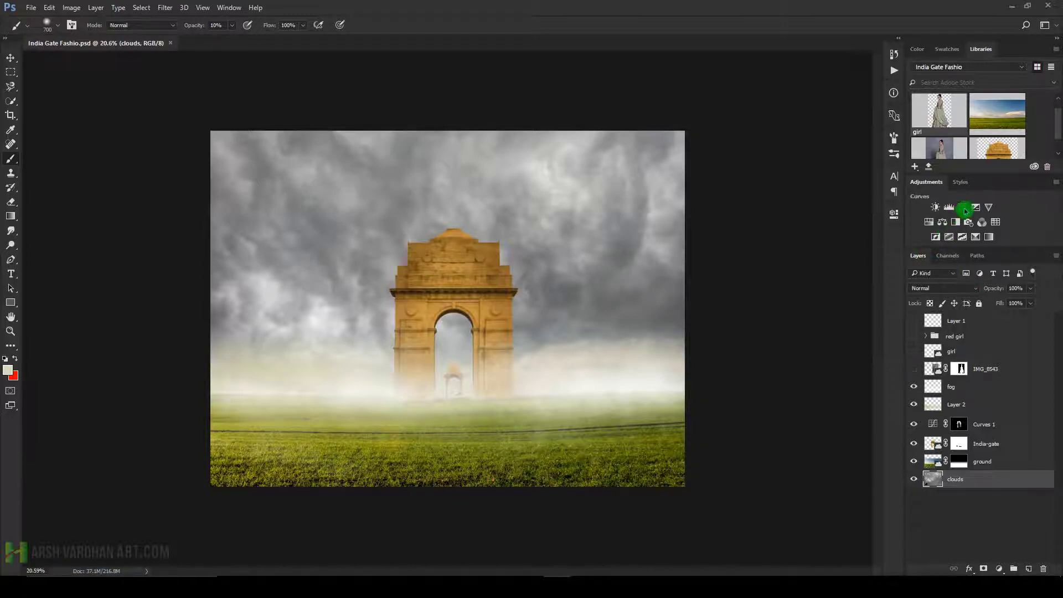
# Step: Add a Curves adjustment above the ground layer and lower the white point while keeping the rest of the curve nearly straight
pyautogui.click(934, 463)
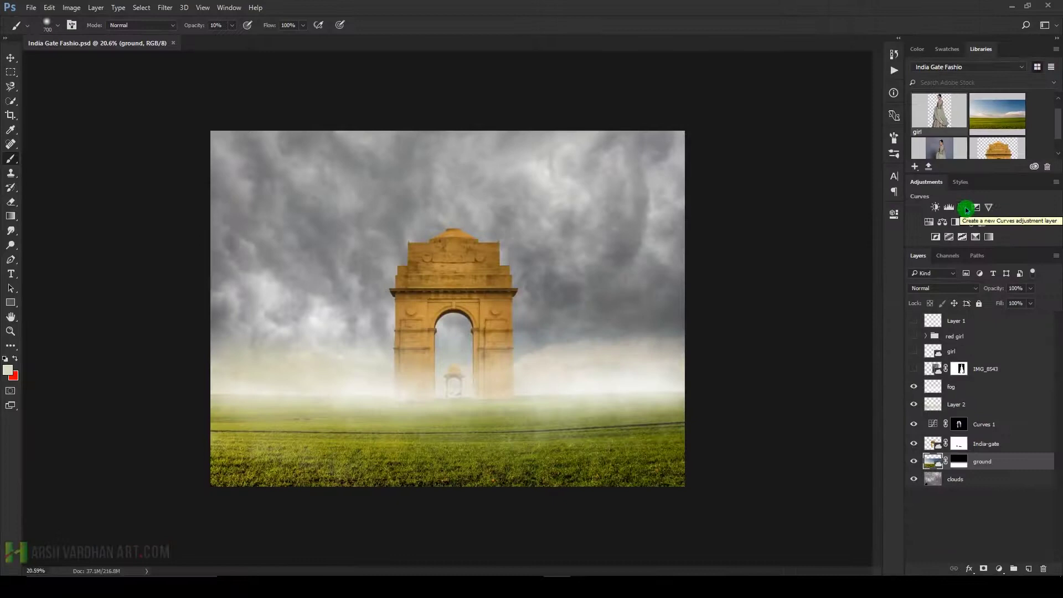
pyautogui.click(966, 208)
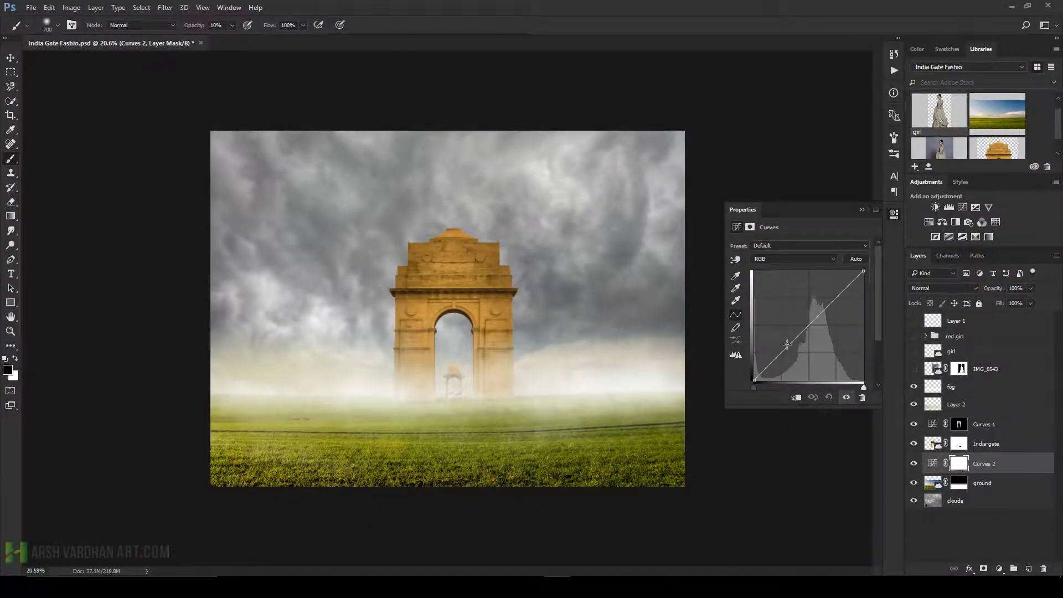
pyautogui.moveTo(791, 344); pyautogui.dragTo(795, 346)
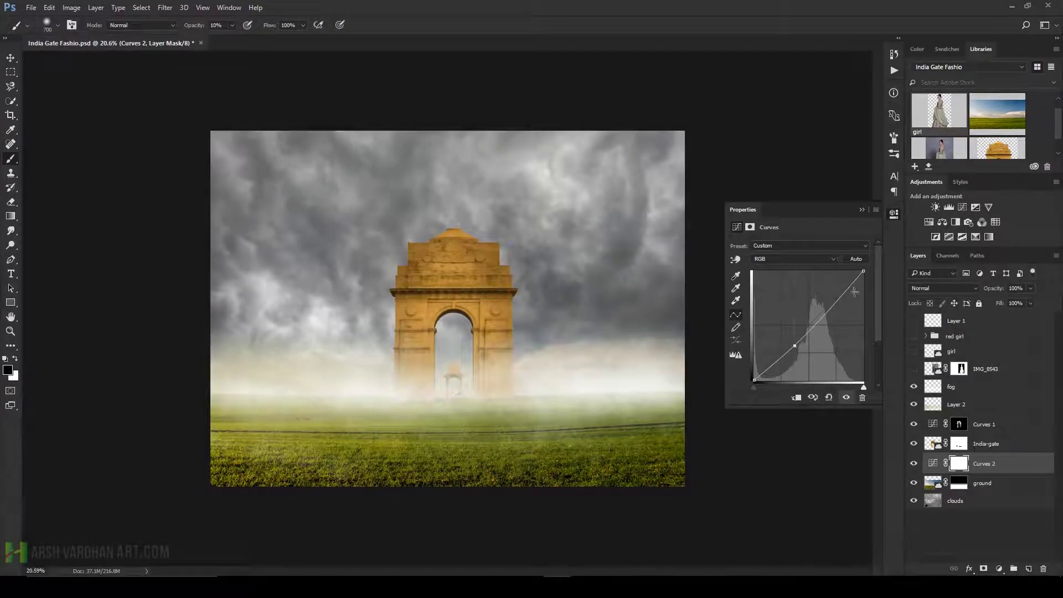
pyautogui.moveTo(850, 293); pyautogui.dragTo(854, 295)
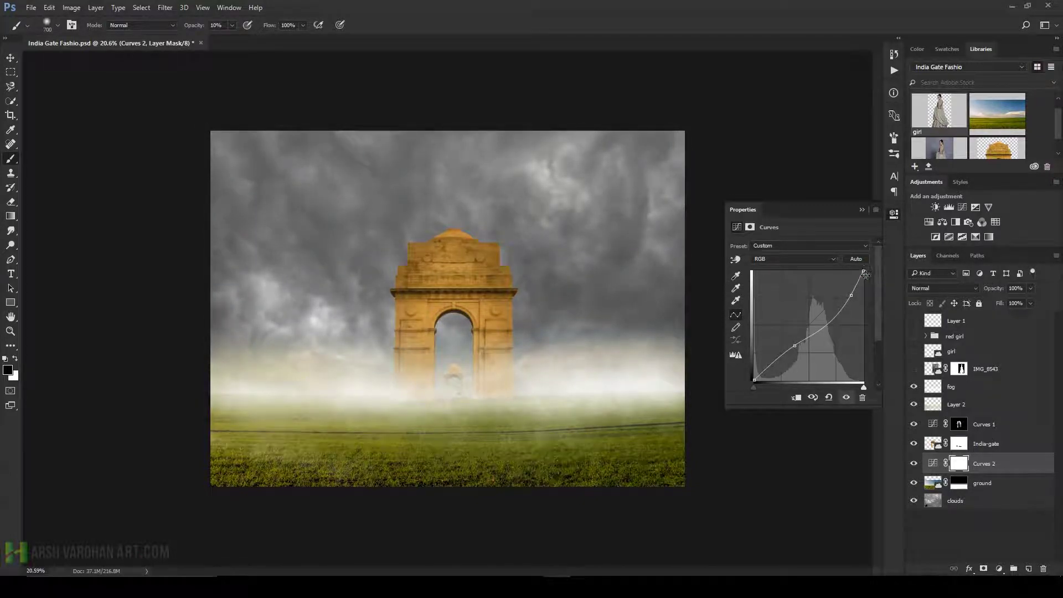
pyautogui.moveTo(865, 275); pyautogui.dragTo(867, 283)
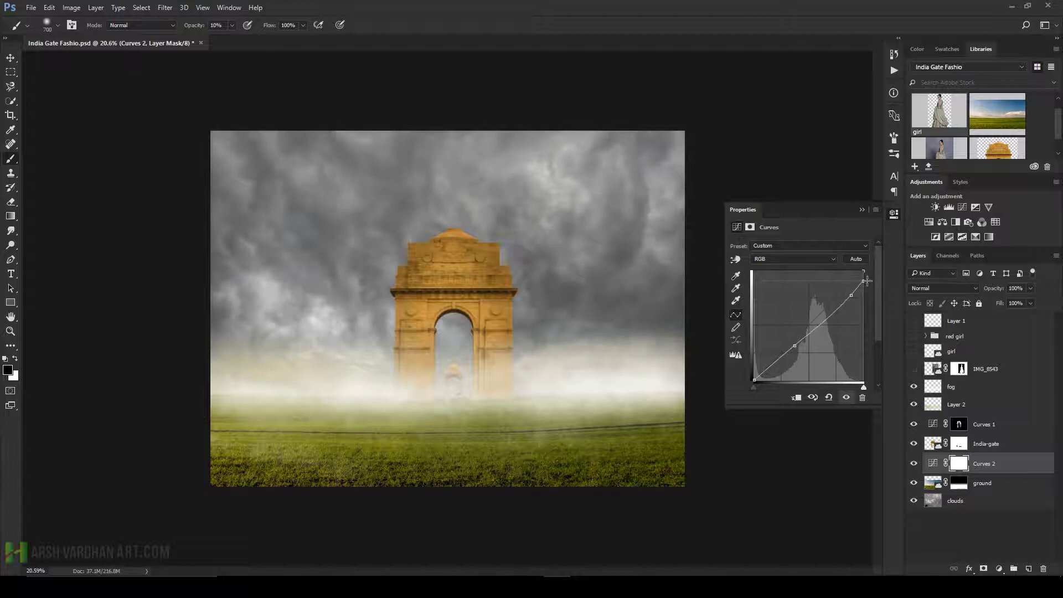
pyautogui.moveTo(791, 348); pyautogui.dragTo(796, 350)
pyautogui.moveTo(874, 283)
pyautogui.mouseDown()
pyautogui.moveTo(872, 269)
pyautogui.moveTo(881, 292)
pyautogui.moveTo(877, 284)
pyautogui.mouseUp()
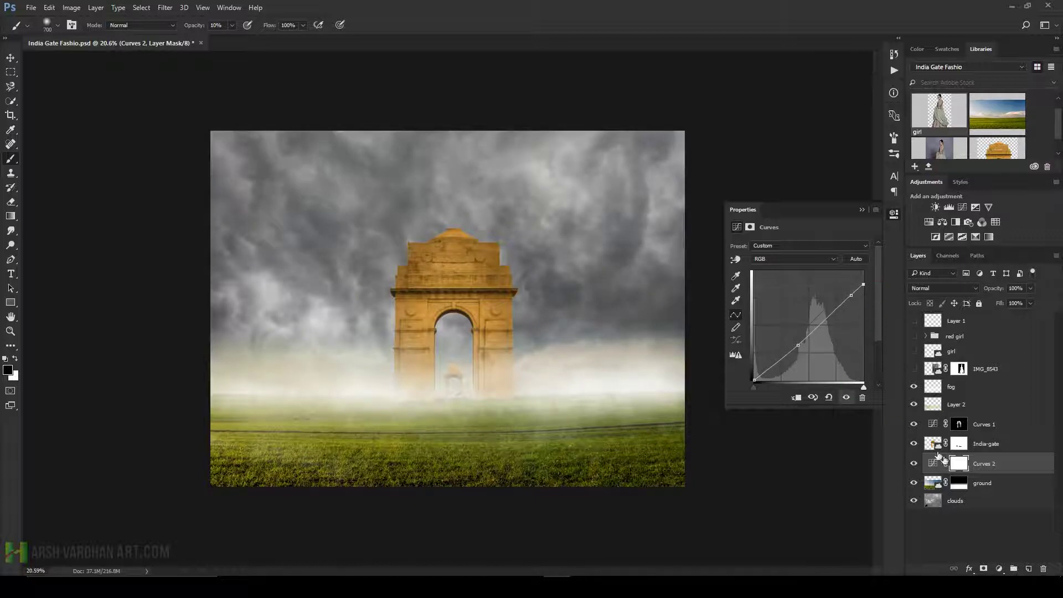
# Step: Compare the scene with the new Curves layer off and on, save the document, and collapse the adjustment's properties
pyautogui.click(914, 463)
pyautogui.click(914, 463)
pyautogui.click(972, 527)
pyautogui.hotkey('ctrl', 's')
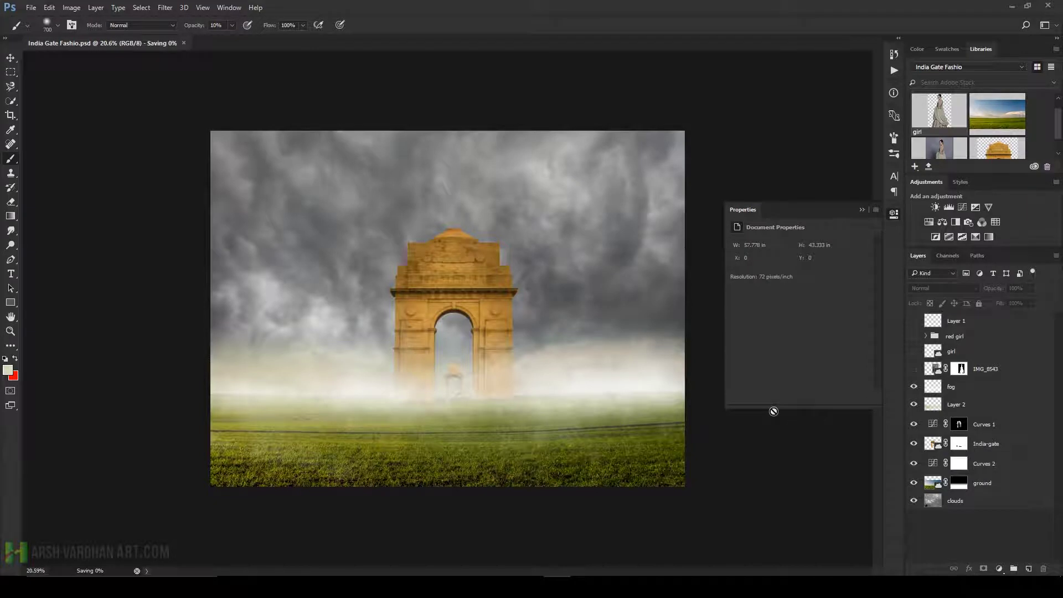
pyautogui.click(860, 209)
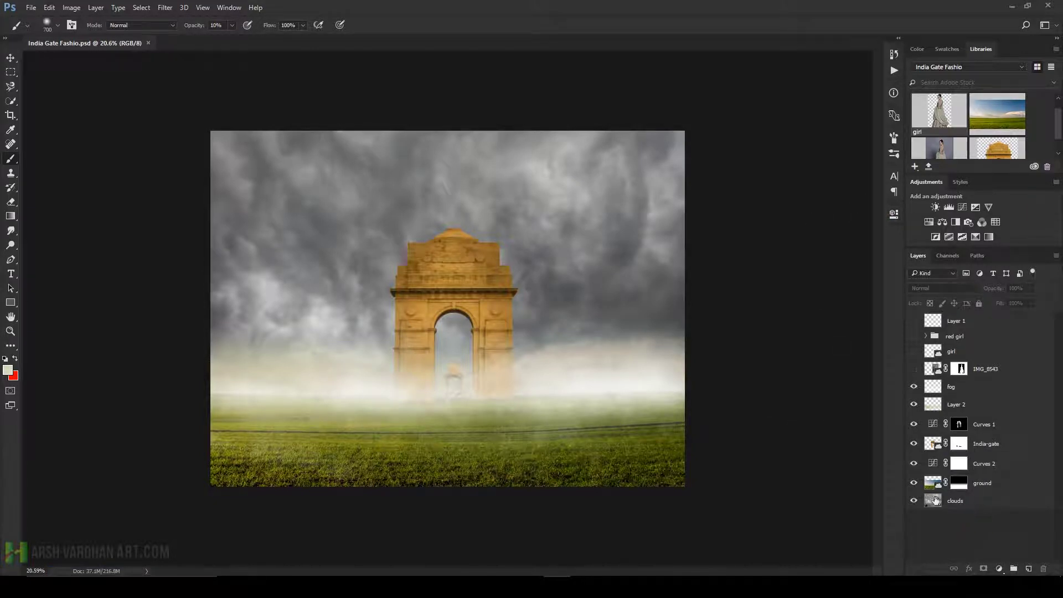
# Step: Add a Gradient Fill layer above the ground's Curves layer, fading from dark grey 4c4c4c to transparent
pyautogui.click(935, 467)
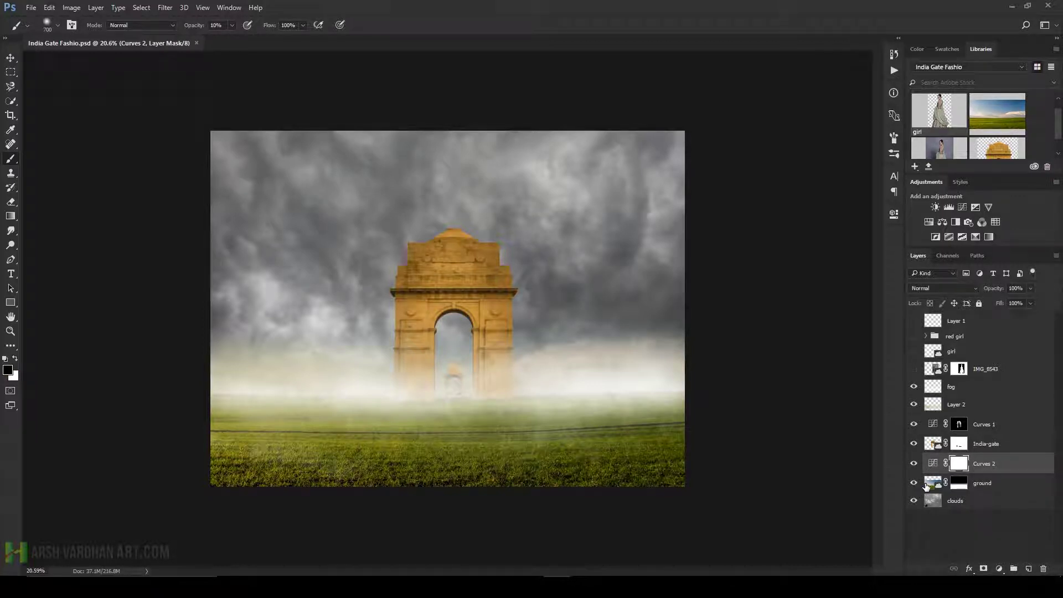
pyautogui.click(999, 569)
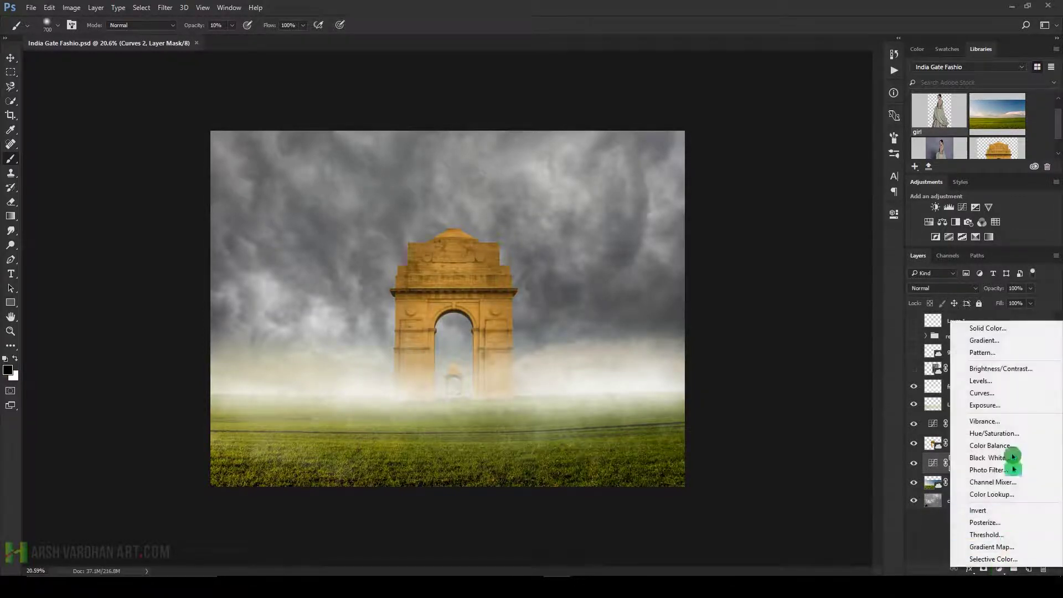
pyautogui.click(993, 344)
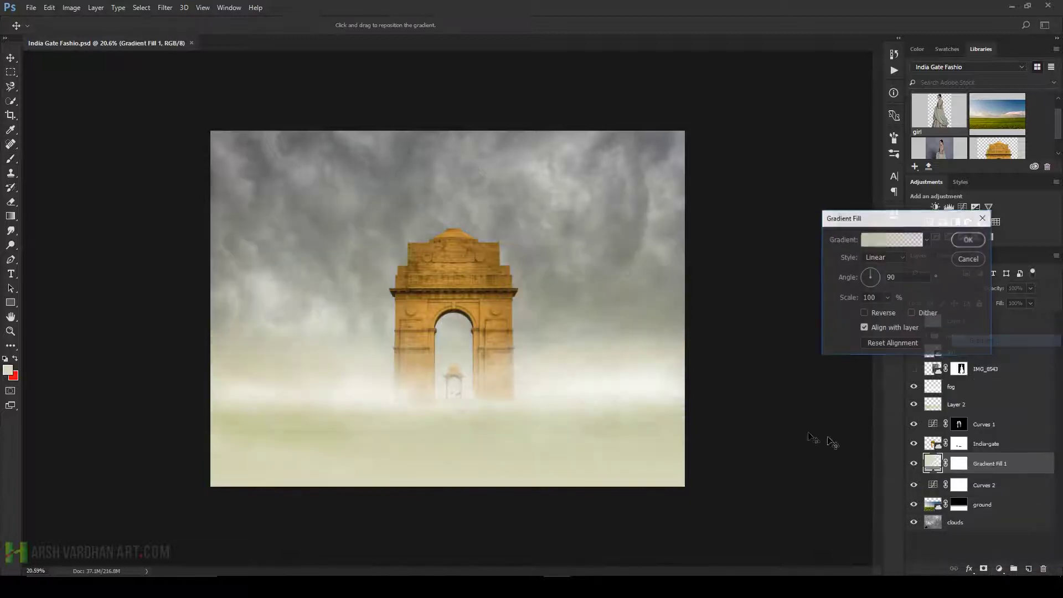
pyautogui.click(879, 240)
pyautogui.click(814, 331)
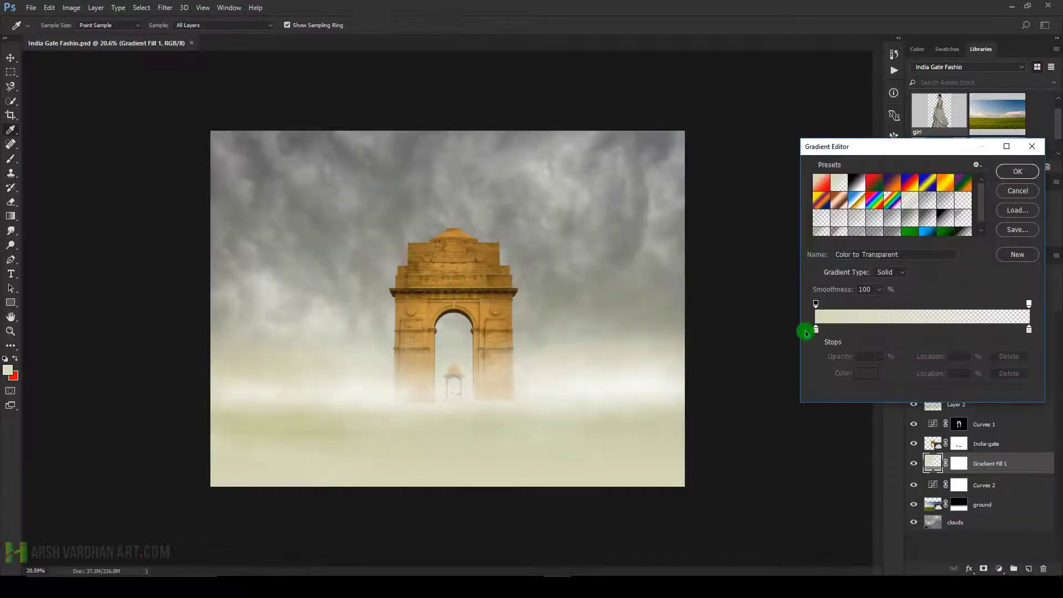
pyautogui.doubleClick(816, 331)
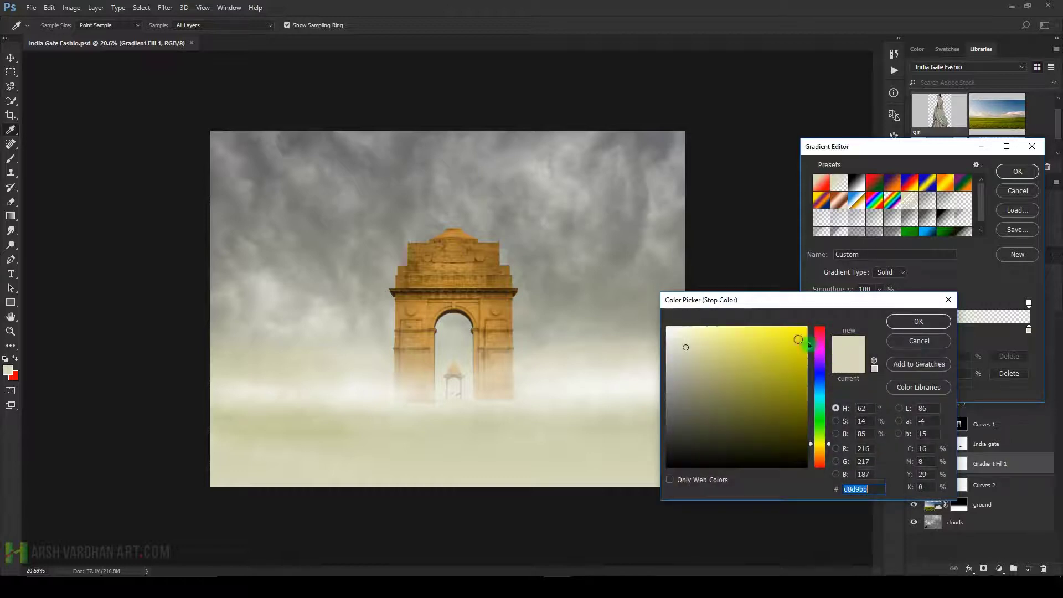
pyautogui.click(569, 224)
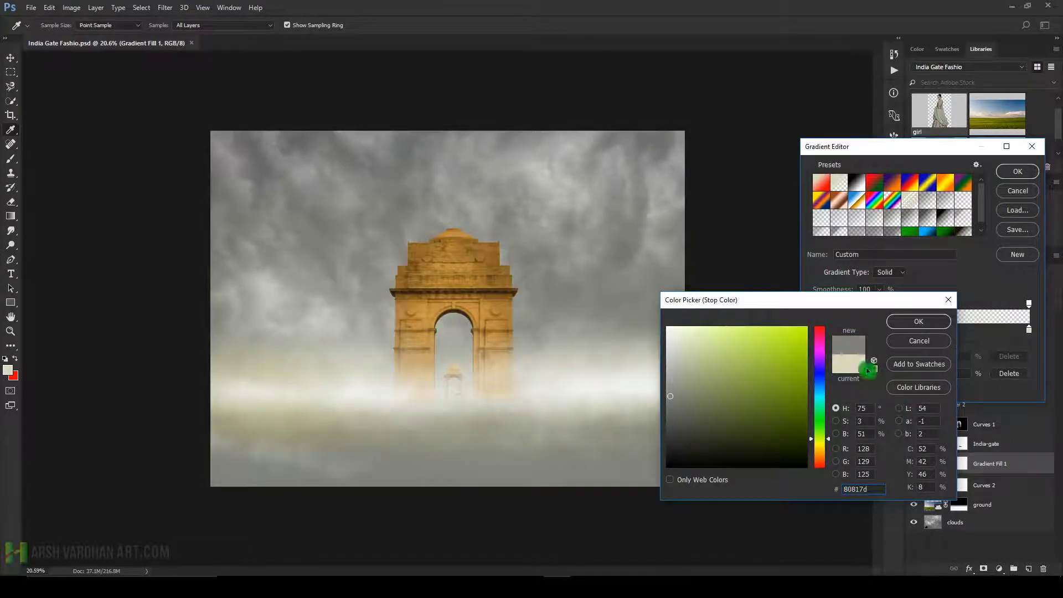
pyautogui.moveTo(672, 419); pyautogui.dragTo(671, 424)
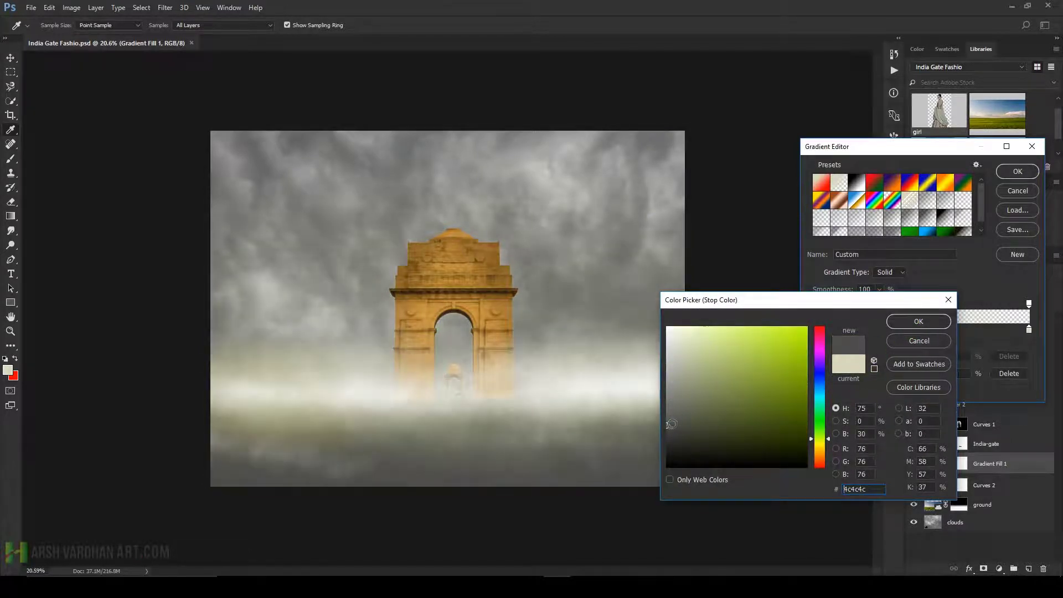
pyautogui.click(914, 321)
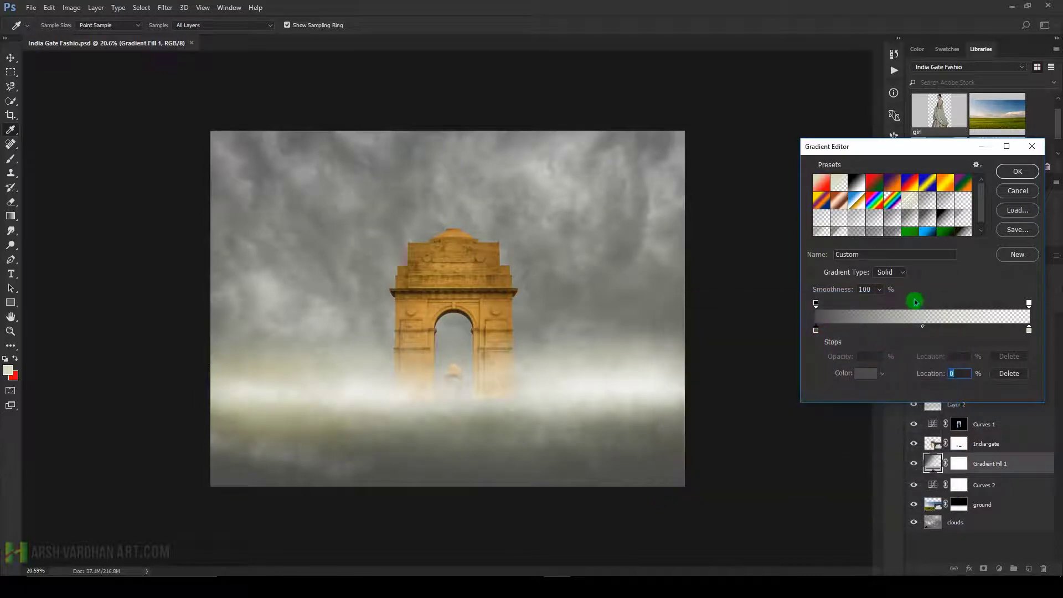
pyautogui.click(1018, 171)
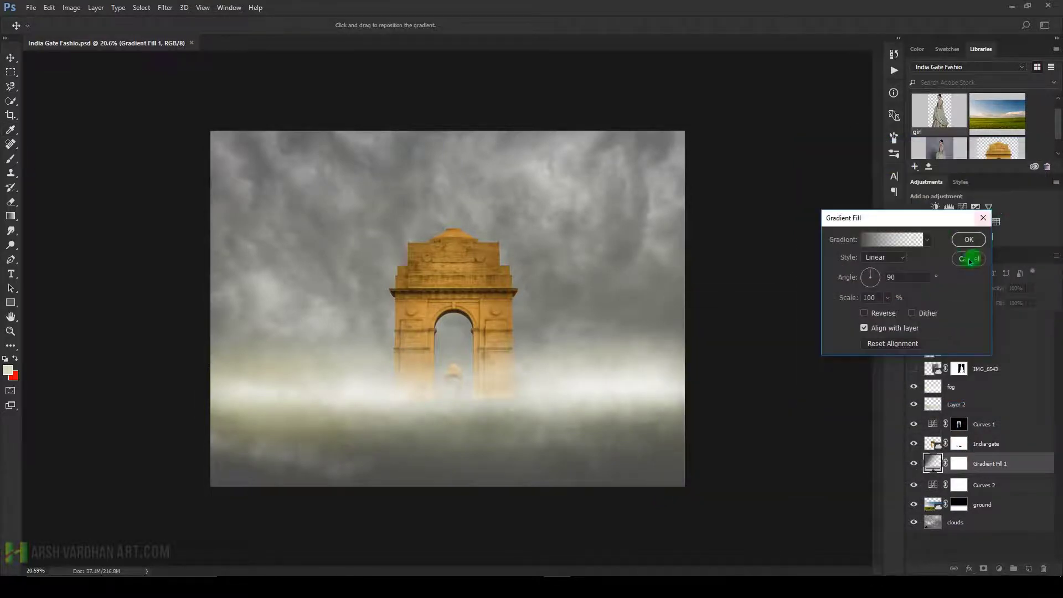
# Step: Make the gradient fill radial and reversed with a scale of 221%, and apply it
pyautogui.click(901, 261)
pyautogui.click(881, 276)
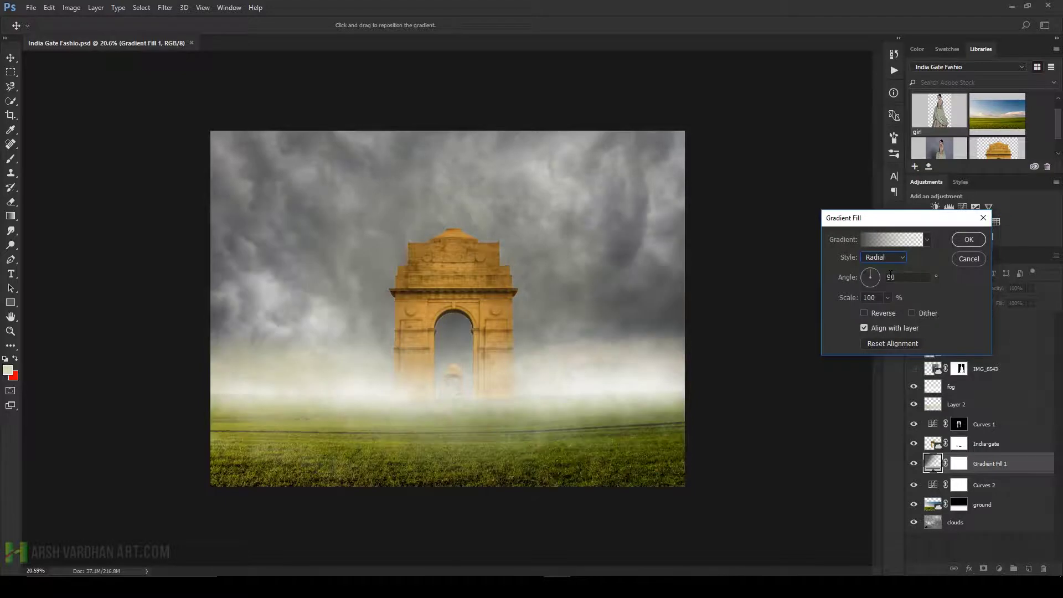
pyautogui.click(867, 313)
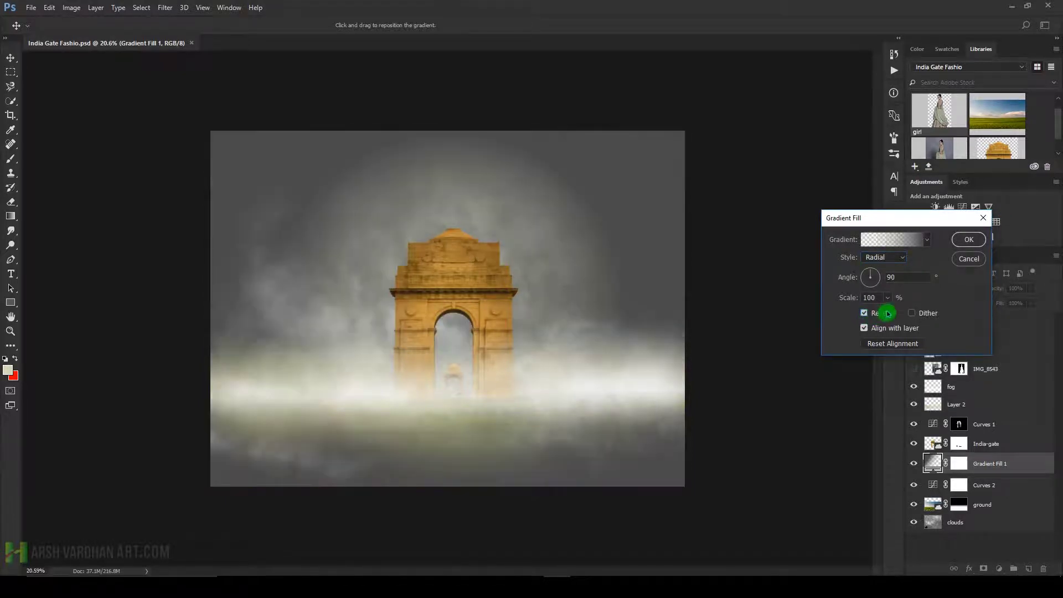
pyautogui.click(889, 303)
pyautogui.moveTo(892, 315); pyautogui.dragTo(893, 315)
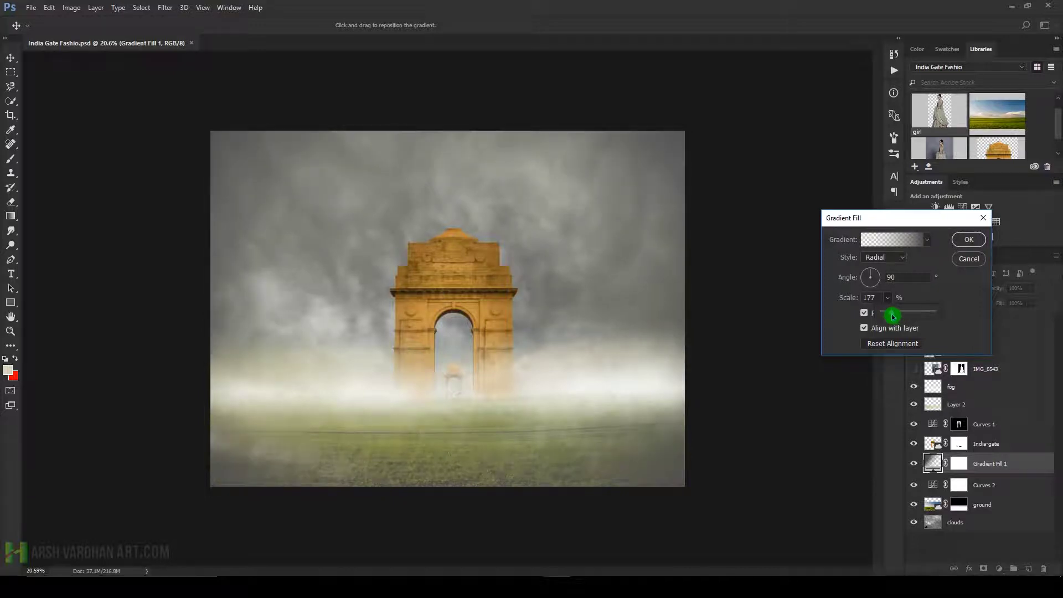
pyautogui.moveTo(892, 316); pyautogui.dragTo(896, 311)
pyautogui.click(969, 240)
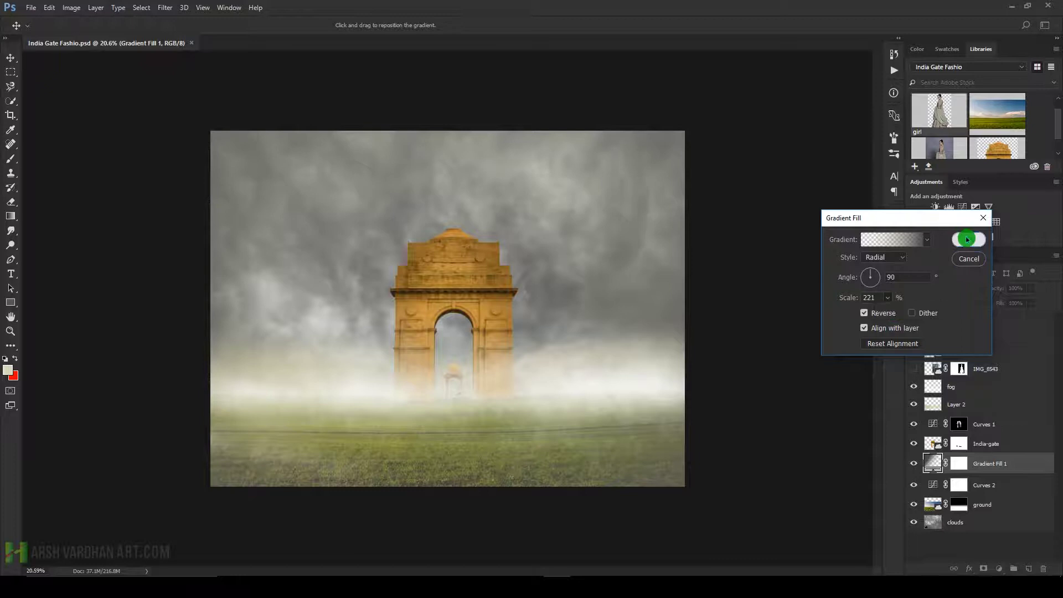
# Step: Clear the gradient around the monument by painting black on the gradient fill's mask with a soft brush at 50% opacity, enlarged to 1200 px
pyautogui.press('b')
pyautogui.click(960, 469)
pyautogui.press('d')
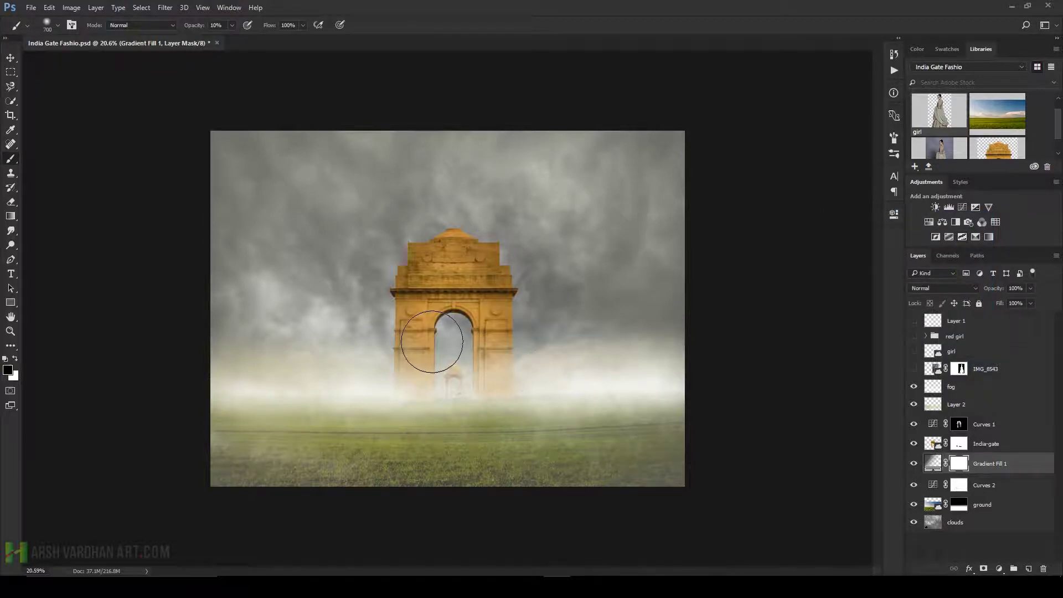
pyautogui.rightClick(416, 289)
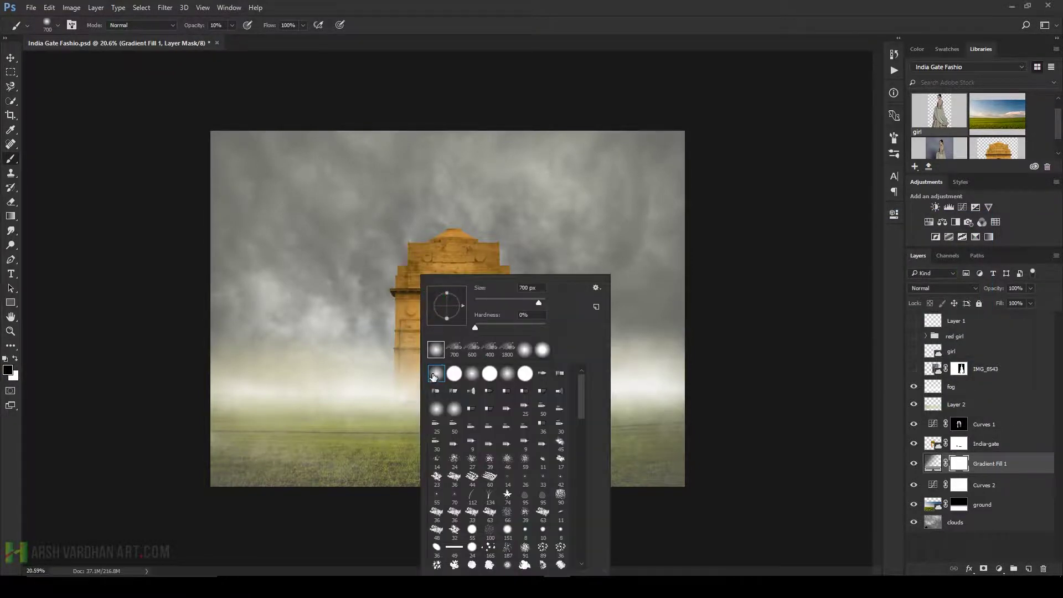
pyautogui.click(432, 25)
pyautogui.press('5')
pyautogui.moveTo(455, 306)
pyautogui.mouseDown()
pyautogui.moveTo(433, 299)
pyautogui.moveTo(461, 302)
pyautogui.moveTo(515, 261)
pyautogui.moveTo(457, 323)
pyautogui.moveTo(444, 360)
pyautogui.moveTo(484, 313)
pyautogui.moveTo(451, 308)
pyautogui.moveTo(451, 387)
pyautogui.moveTo(475, 380)
pyautogui.moveTo(532, 398)
pyautogui.mouseUp()
pyautogui.press(']')
pyautogui.press(']')
pyautogui.press(']')
pyautogui.press(']')
pyautogui.press(']')
# Step: Save the document and compare the scene with the gradient fill off and on
pyautogui.hotkey('ctrl', 's')
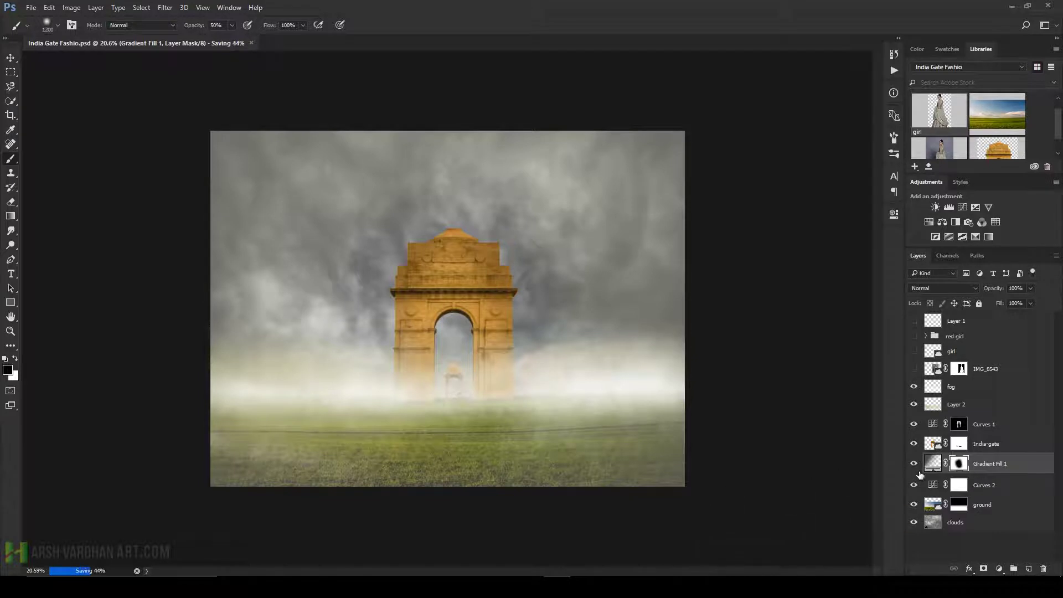
pyautogui.click(914, 464)
pyautogui.click(914, 464)
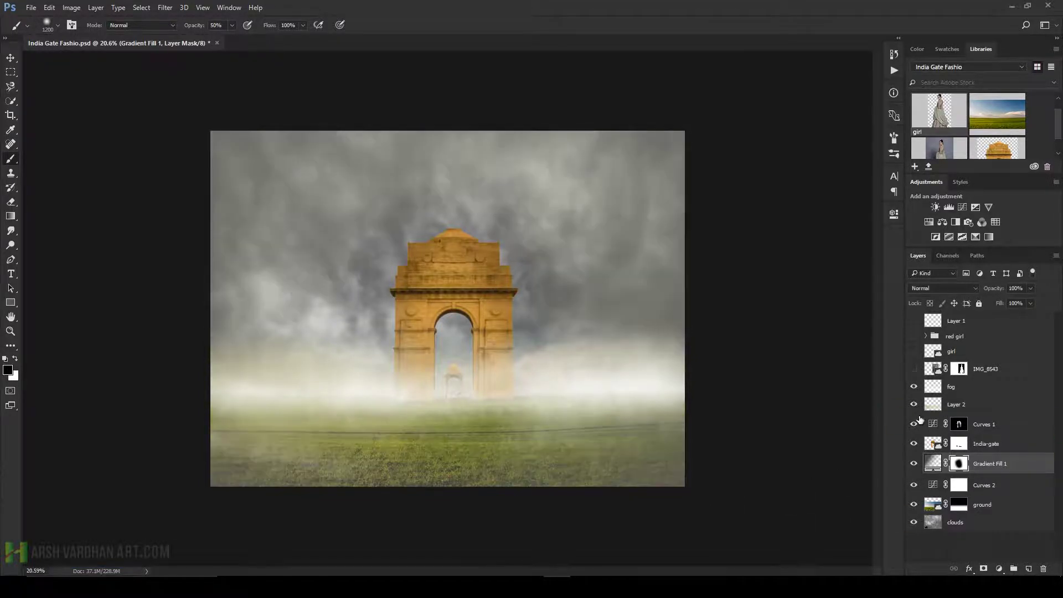
# Step: Show the IMG_8543 layer with the woman in the gown, compare it with its mask disabled and enabled, and inspect the cutout up close
pyautogui.click(935, 373)
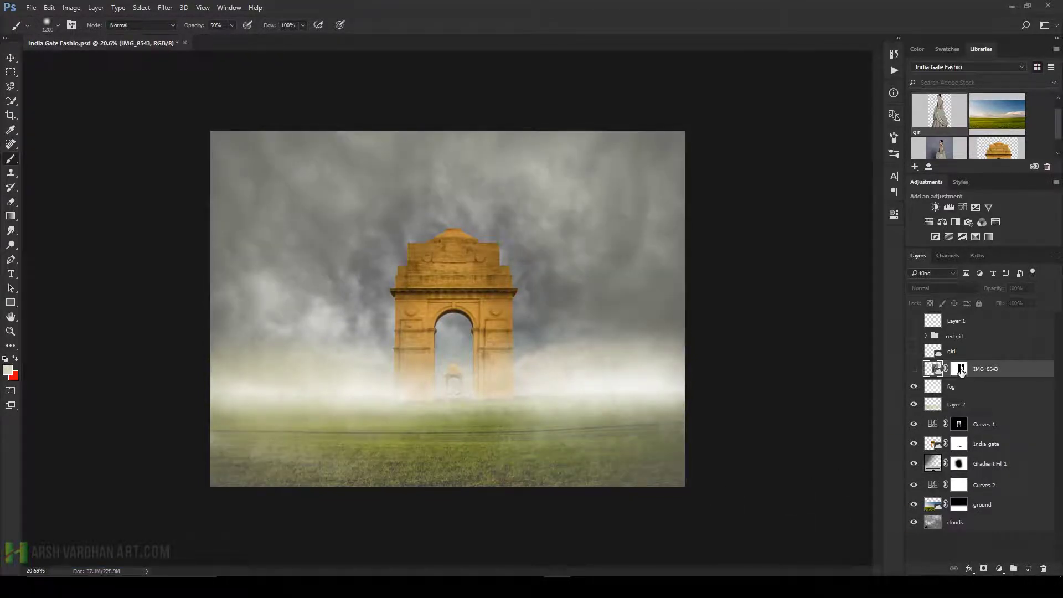
pyautogui.click(914, 370)
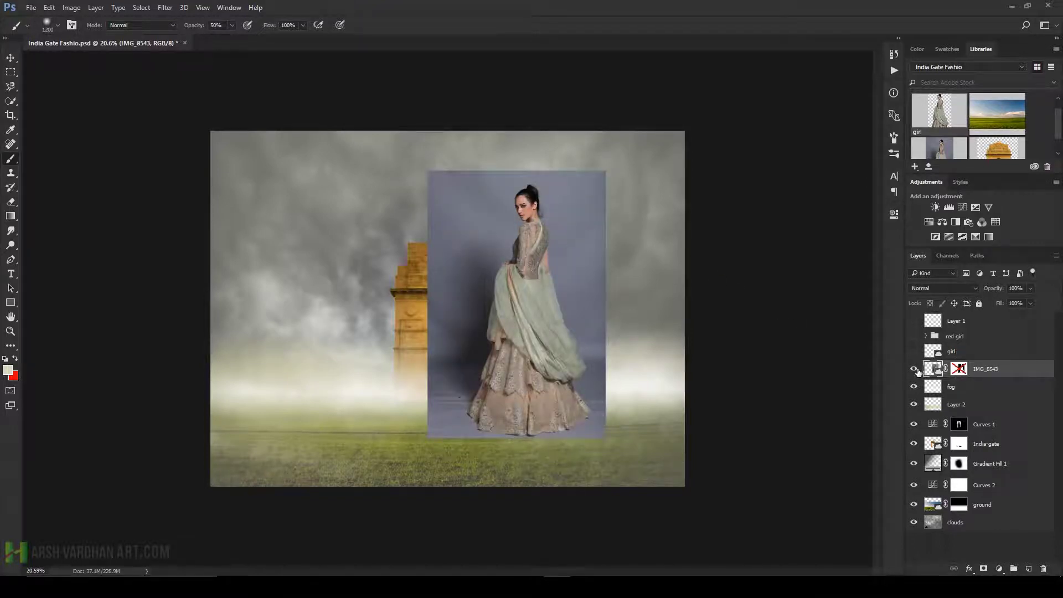
pyautogui.click(914, 370)
pyautogui.click(914, 370)
pyautogui.keyDown('shift'); pyautogui.click(959, 369); pyautogui.keyUp('shift')
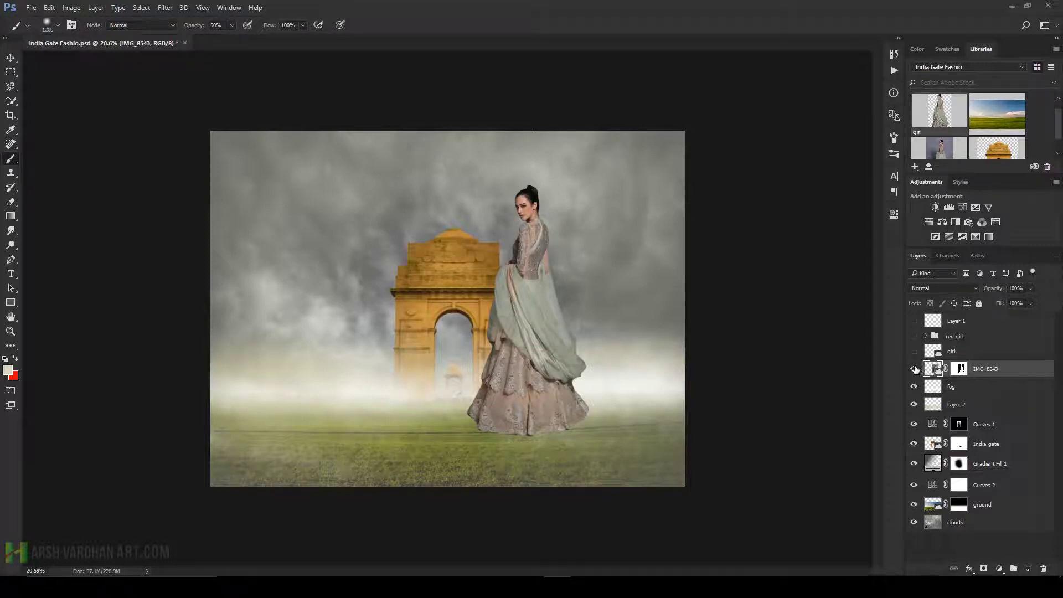
pyautogui.moveTo(606, 359); pyautogui.dragTo(628, 369)
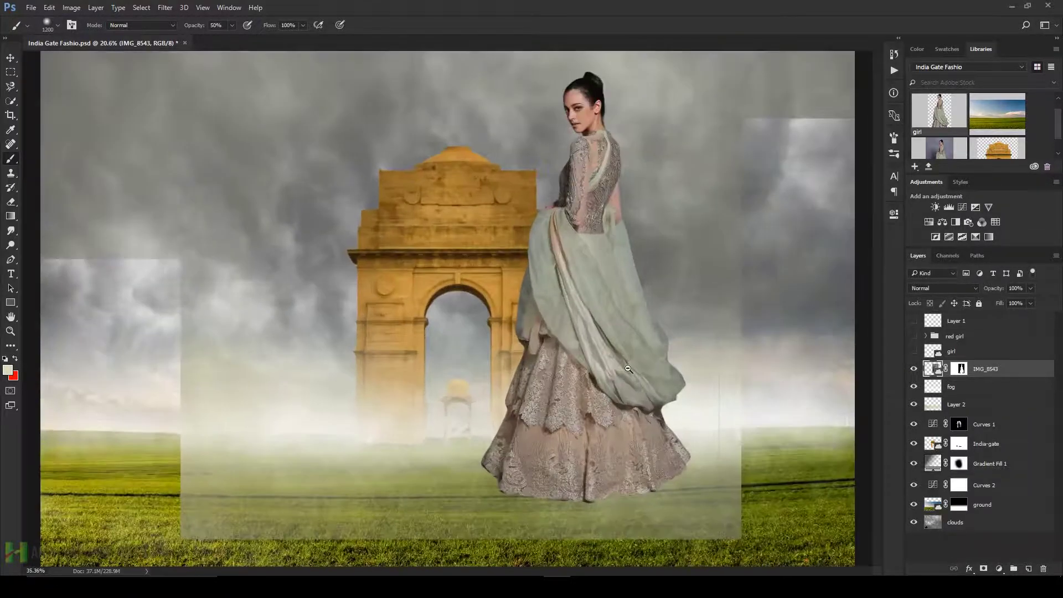
pyautogui.scroll(-2, 628, 368)
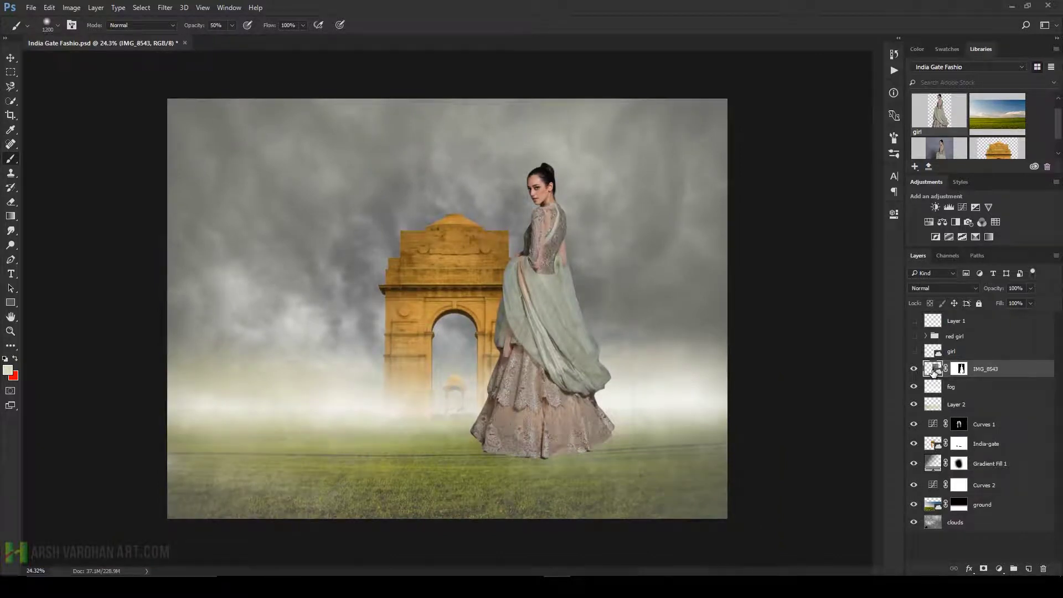
# Step: Duplicate the masked IMG_8543 layer
pyautogui.hotkey('ctrl', 'j')
pyautogui.rightClick(960, 369)
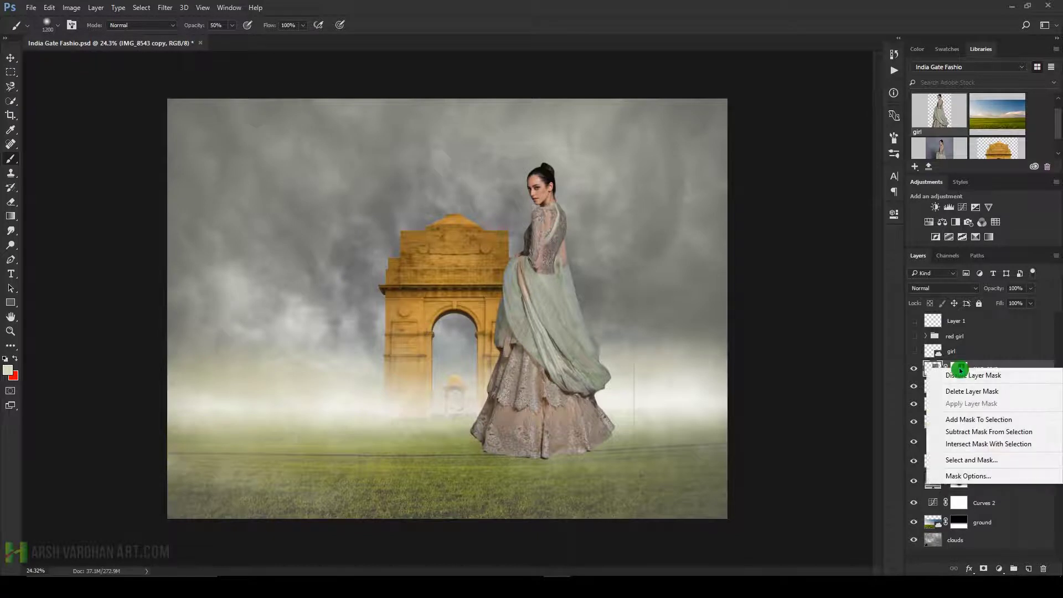
pyautogui.click(892, 351)
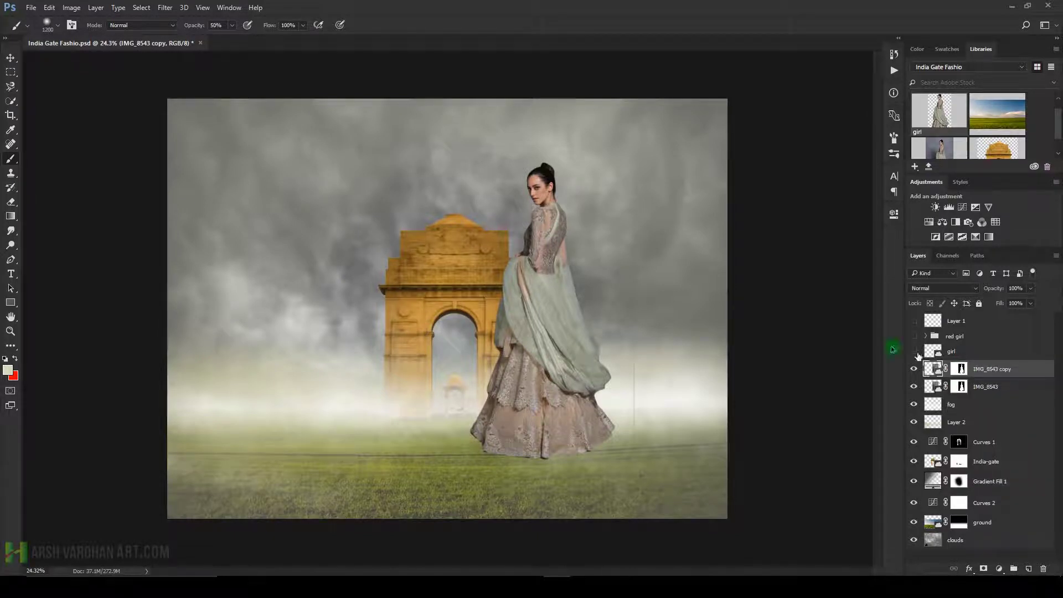
# Step: Target the IMG_8543 copy's layer mask with a soft black brush at 100% opacity, reduced to 175 px
pyautogui.rightClick(467, 171)
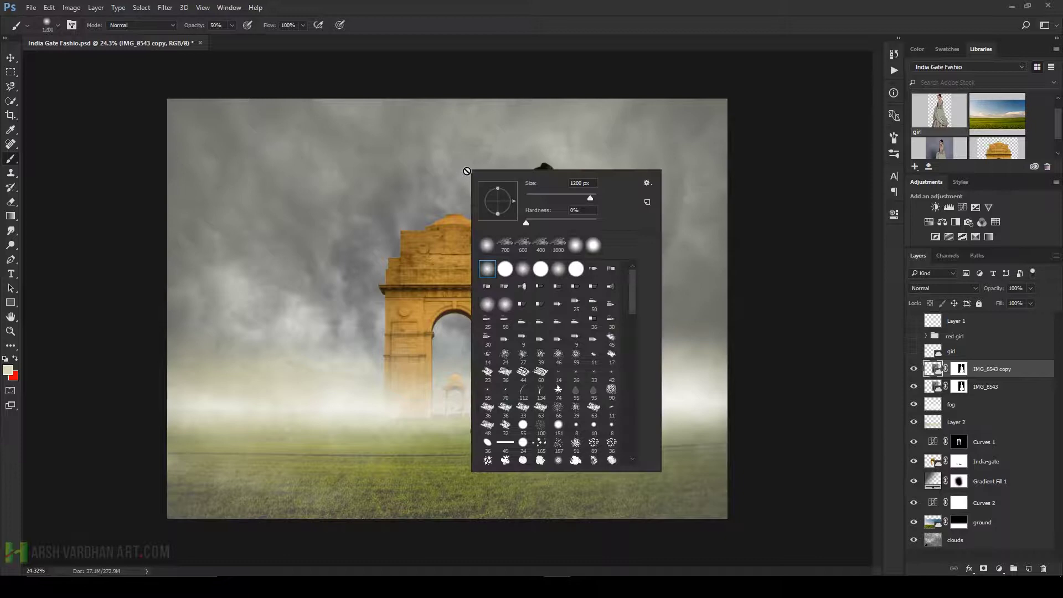
pyautogui.click(960, 369)
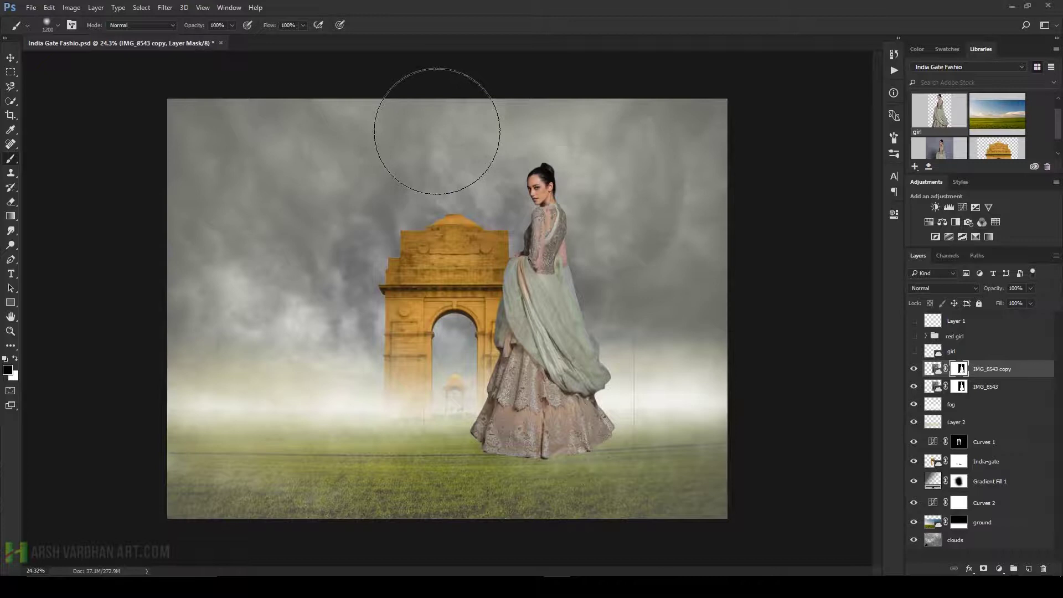
pyautogui.press('[')
pyautogui.press('[')
pyautogui.press('[')
pyautogui.press('[')
pyautogui.press('[')
pyautogui.press('[')
pyautogui.press('[')
pyautogui.press('[')
pyautogui.press('[')
pyautogui.press('[')
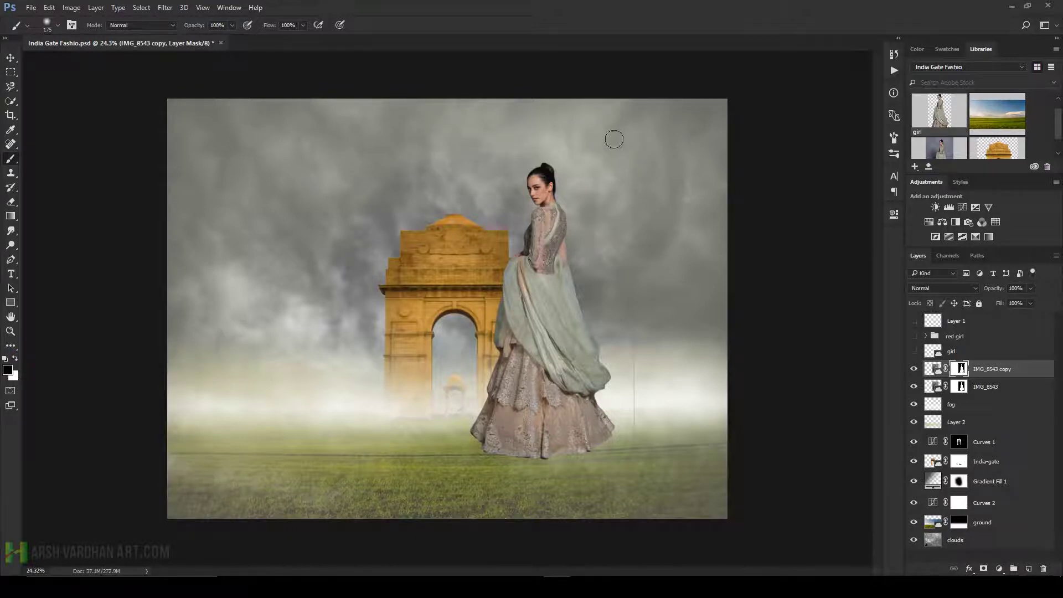
# Step: Hide the original IMG_8543 layer, then scale the woman on the copy down and stand her on the grass before the monument's right pillar
pyautogui.click(914, 388)
pyautogui.click(933, 370)
pyautogui.hotkey('ctrl', 't')
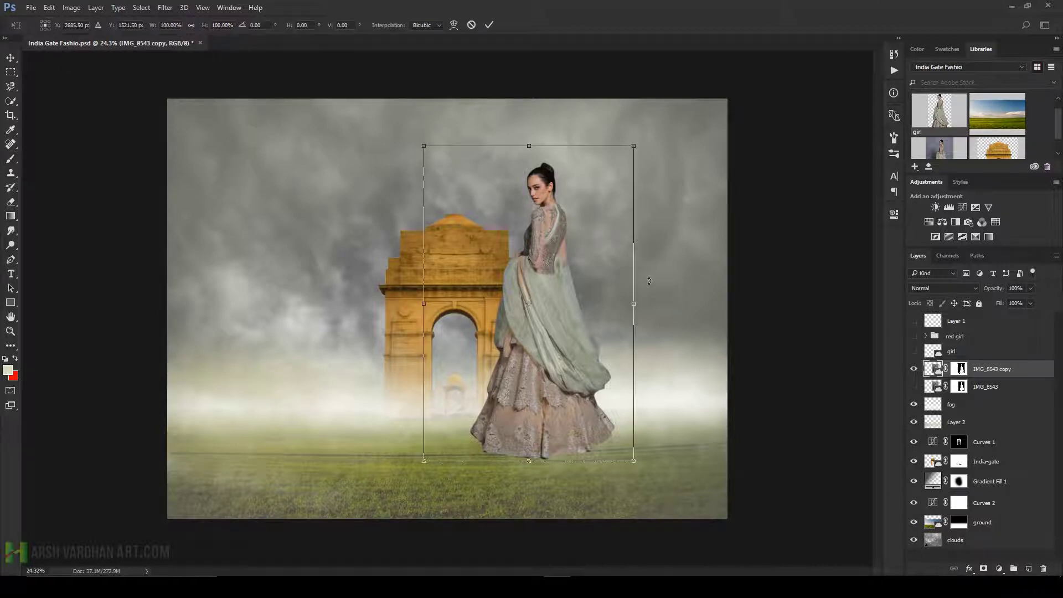
pyautogui.moveTo(634, 145); pyautogui.dragTo(581, 228)
pyautogui.moveTo(544, 375)
pyautogui.mouseDown()
pyautogui.moveTo(544, 411)
pyautogui.moveTo(548, 387)
pyautogui.moveTo(535, 390)
pyautogui.mouseUp()
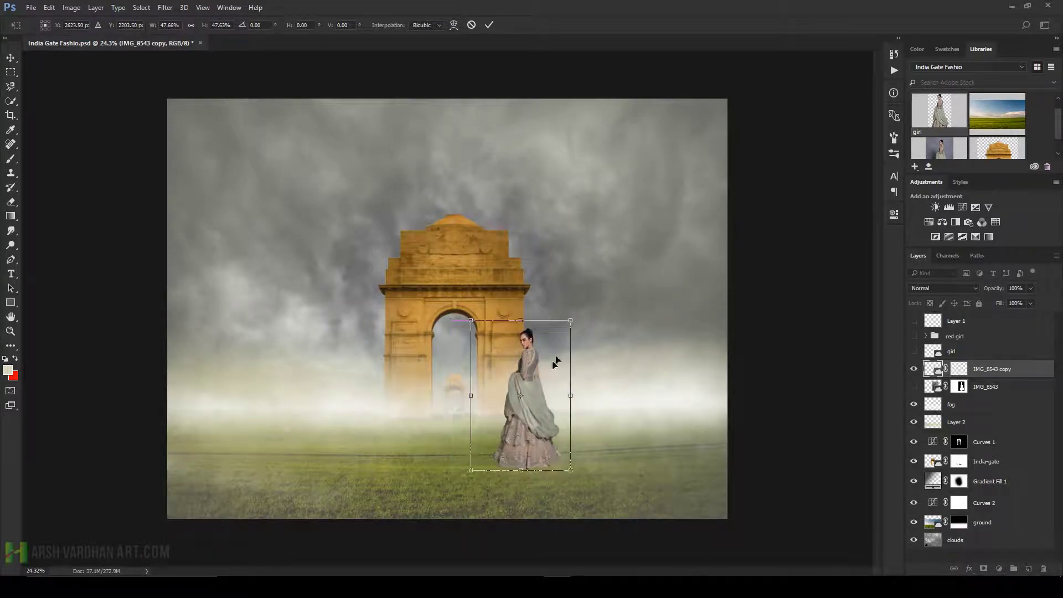
pyautogui.moveTo(570, 321); pyautogui.dragTo(592, 313)
pyautogui.moveTo(527, 400)
pyautogui.mouseDown()
pyautogui.moveTo(530, 380)
pyautogui.moveTo(536, 390)
pyautogui.mouseUp()
pyautogui.press('Return')
pyautogui.press('b')
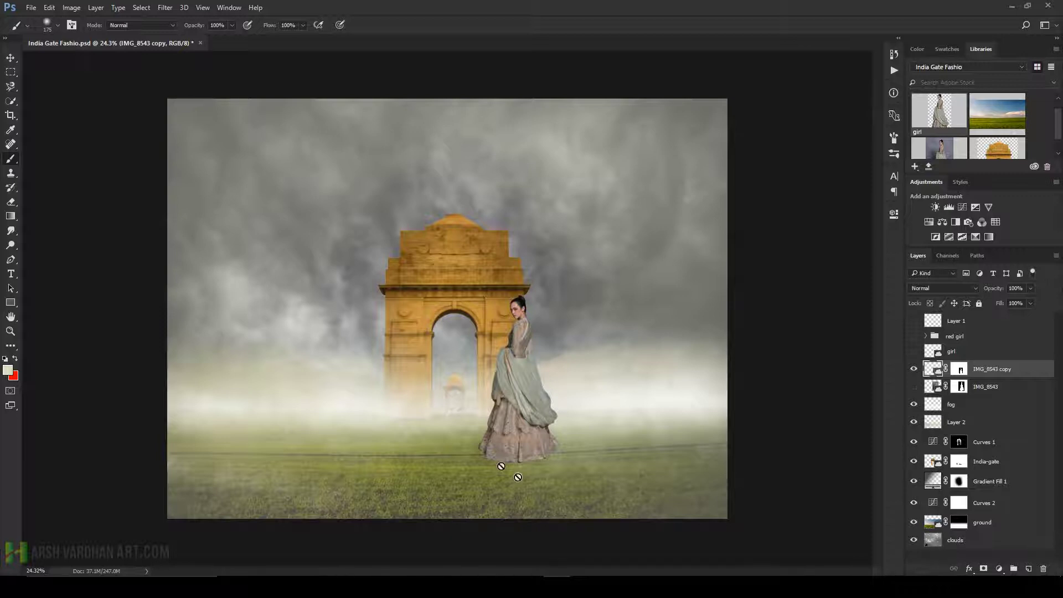
# Step: Target the copy's mask with black as paint colour and choose the 134 px grass brush tip, reviewing its brush settings
pyautogui.moveTo(544, 439); pyautogui.dragTo(599, 461)
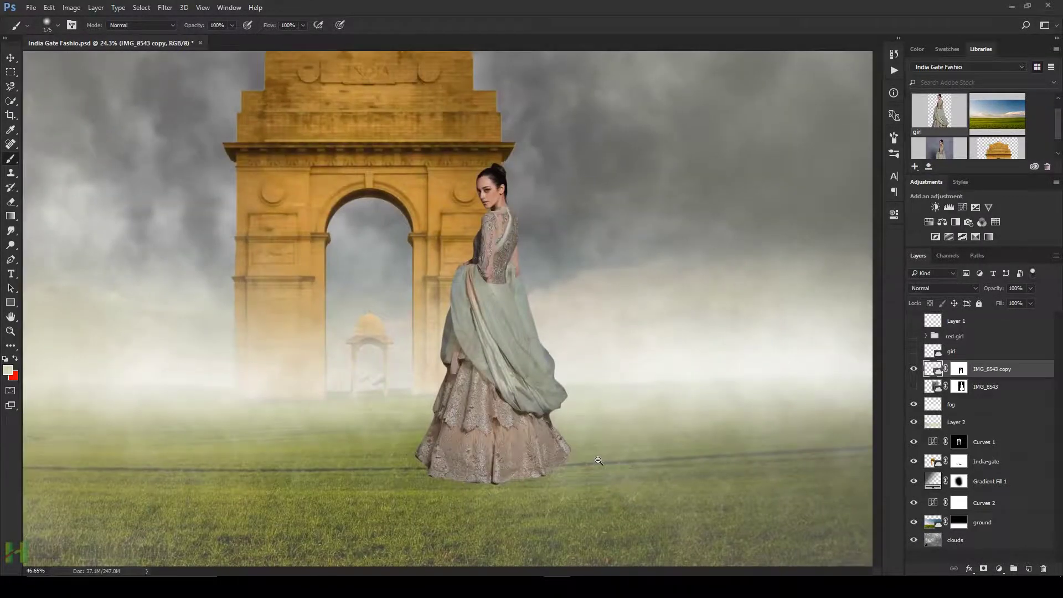
pyautogui.moveTo(530, 466); pyautogui.dragTo(568, 466)
pyautogui.moveTo(492, 455); pyautogui.dragTo(570, 431)
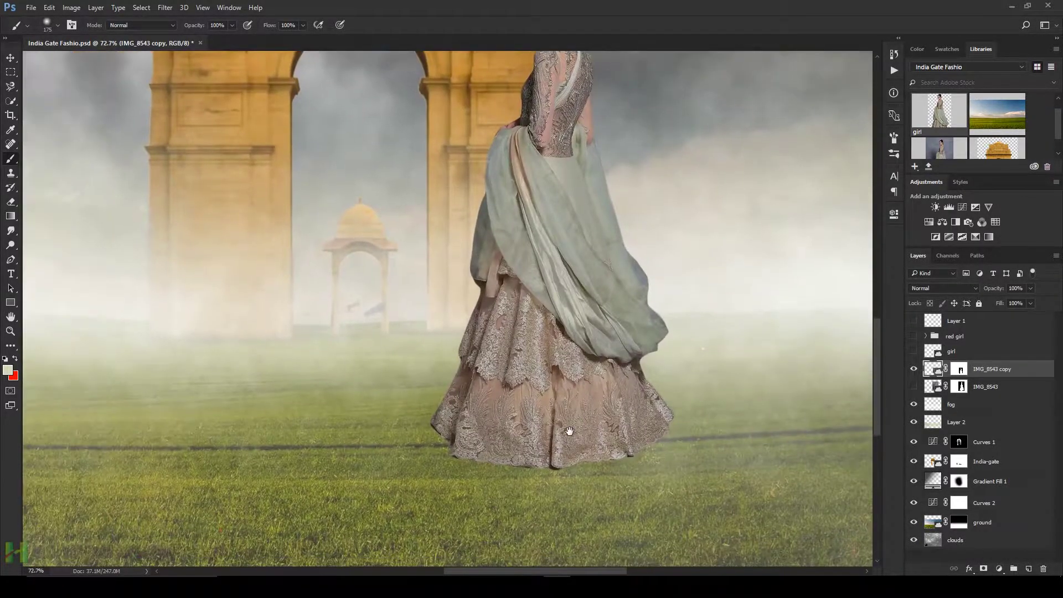
pyautogui.click(960, 369)
pyautogui.press('d')
pyautogui.press('x')
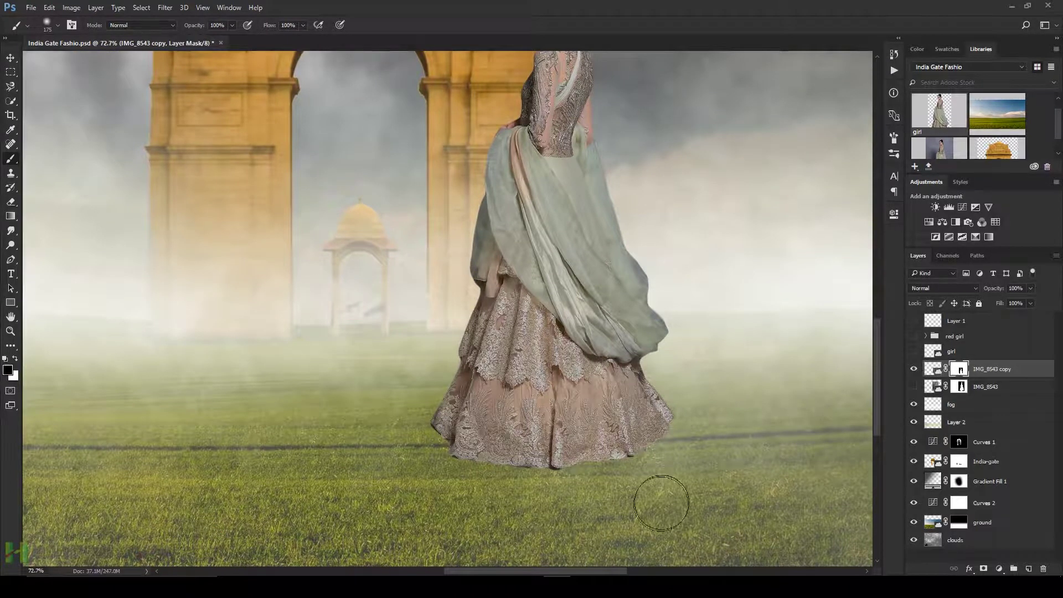
pyautogui.rightClick(467, 236)
pyautogui.moveTo(636, 357); pyautogui.dragTo(632, 381)
pyautogui.click(541, 387)
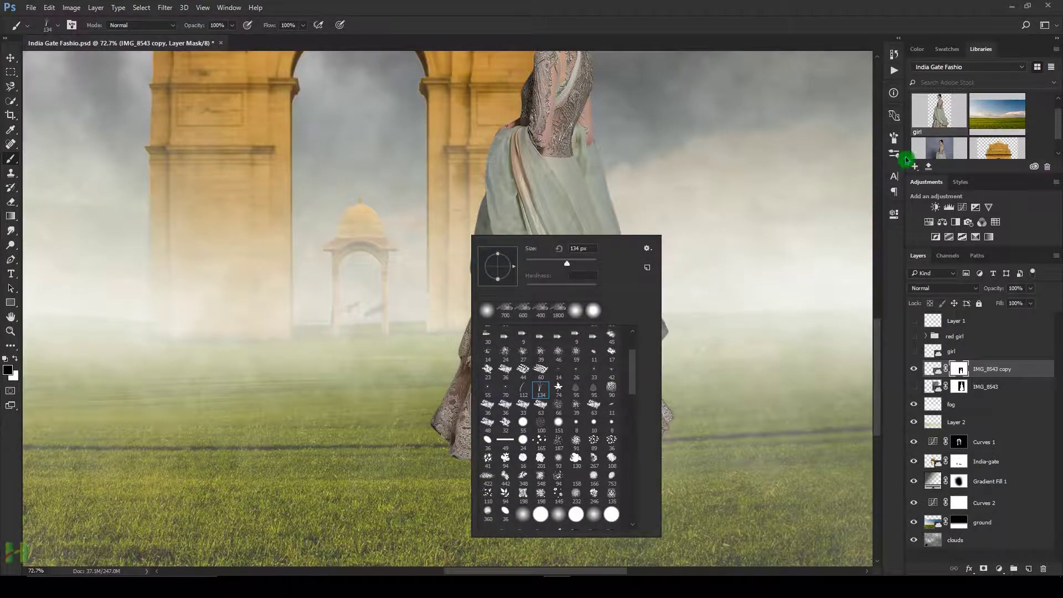
pyautogui.click(895, 138)
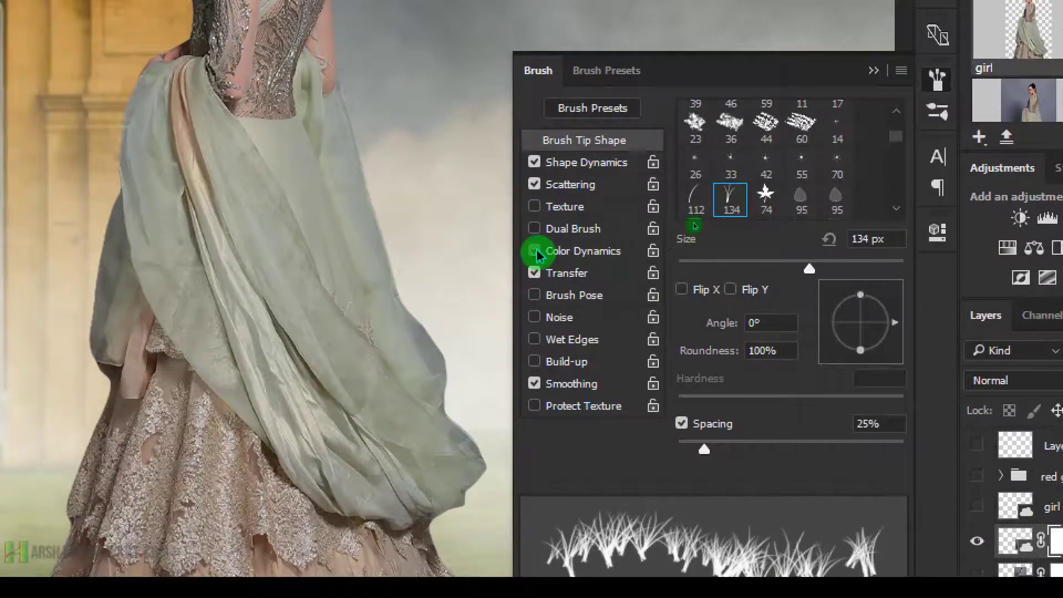
pyautogui.click(875, 71)
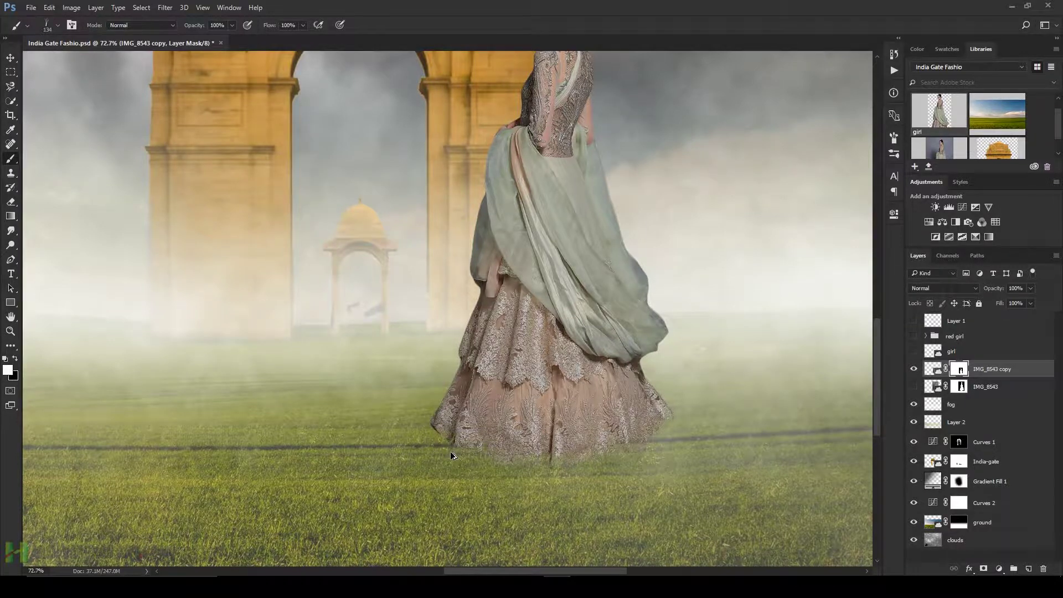
# Step: Blend the gown's lower hem into the grass by painting black on the copy's mask with the grass brush
pyautogui.moveTo(548, 471); pyautogui.dragTo(580, 475)
pyautogui.moveTo(750, 535); pyautogui.dragTo(592, 285)
pyautogui.scroll(-6, 592, 300)
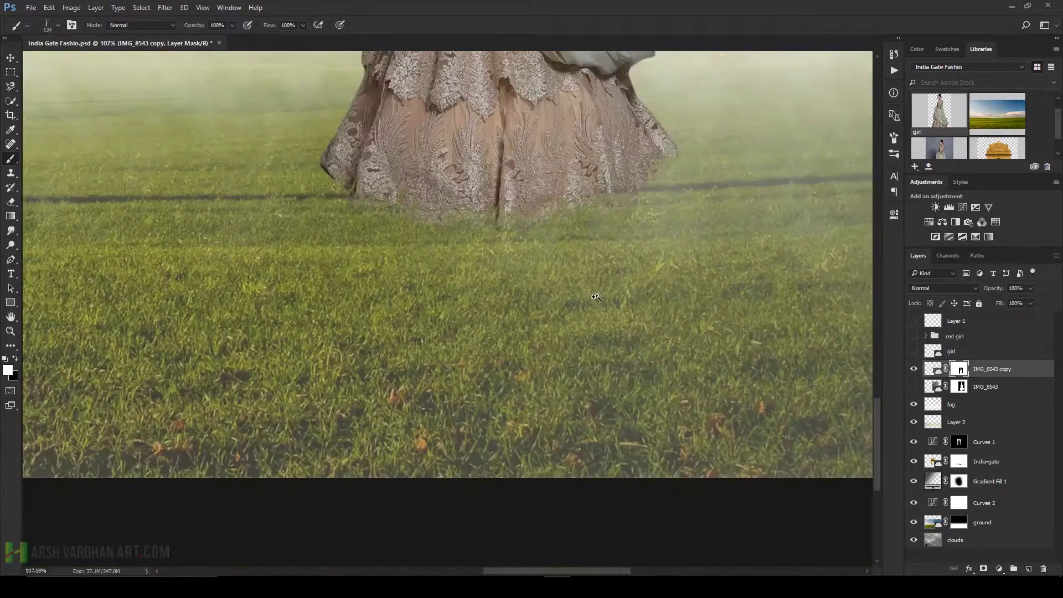
pyautogui.scroll(5, 631, 227)
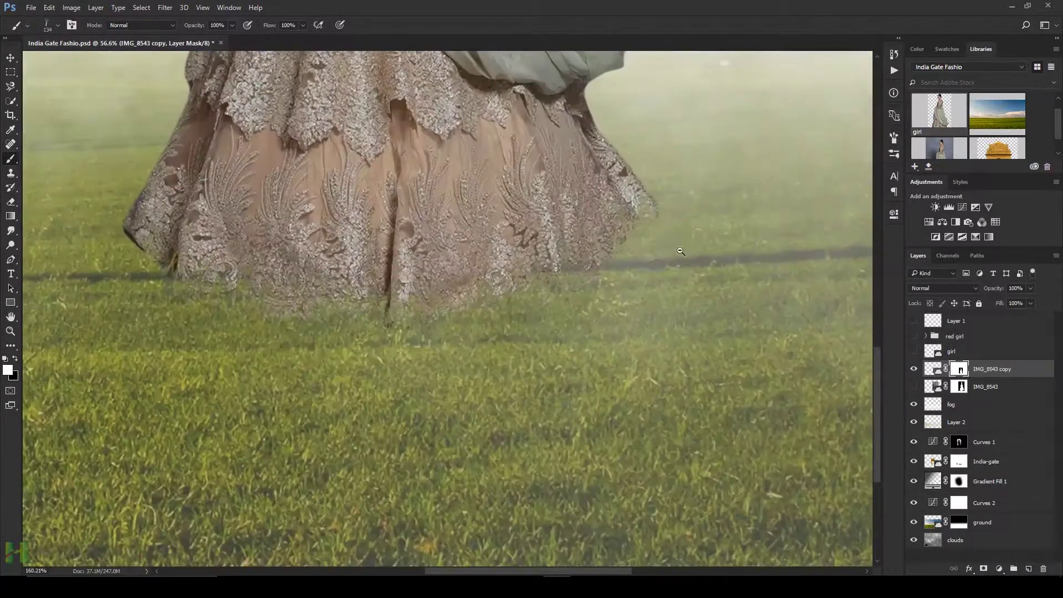
# Step: Restore the gown's right hem corner by painting white on the copy's mask with a soft round 60 px brush
pyautogui.rightClick(623, 230)
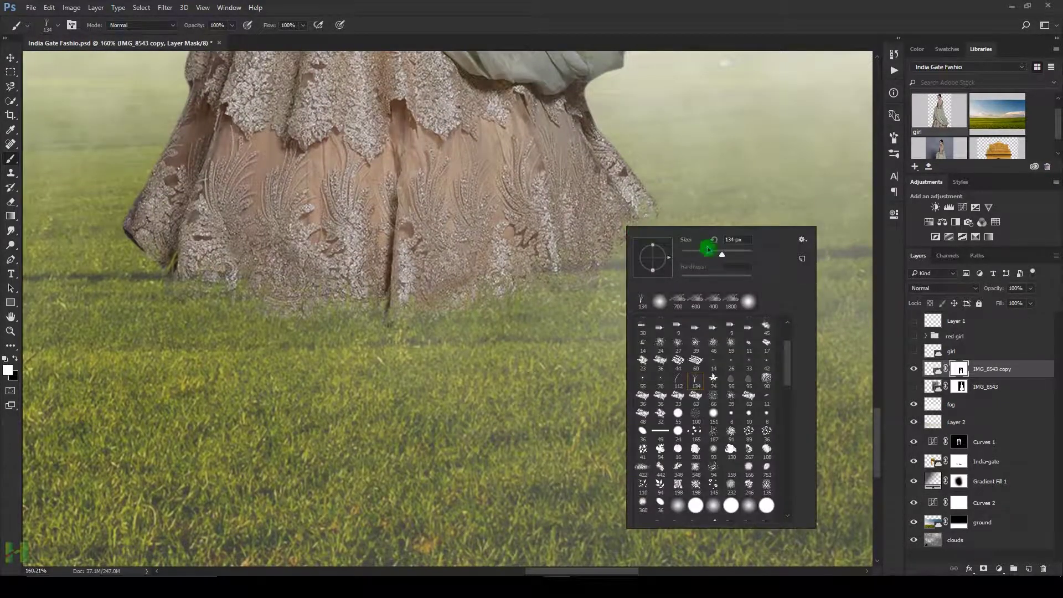
pyautogui.click(659, 301)
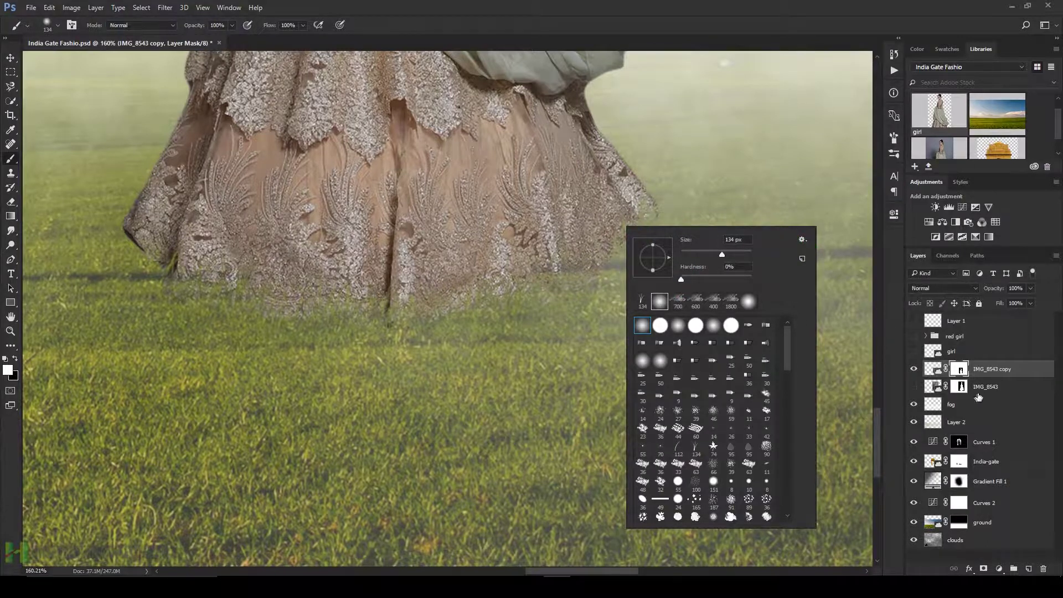
pyautogui.click(960, 370)
pyautogui.press('[')
pyautogui.press('[')
pyautogui.press('[')
pyautogui.press('[')
pyautogui.press('[')
pyautogui.press('[')
pyautogui.moveTo(610, 223)
pyautogui.mouseDown()
pyautogui.moveTo(635, 213)
pyautogui.moveTo(565, 254)
pyautogui.mouseUp()
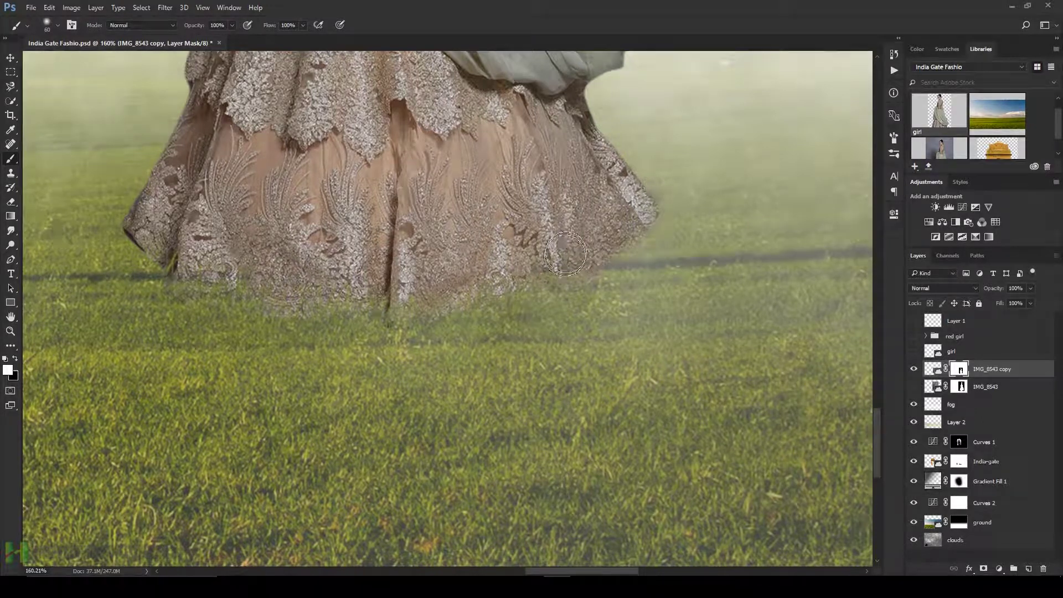
# Step: Check the blended hem against the whole scene and duplicate the IMG_8543 copy layer
pyautogui.hotkey('ctrl', 'space')
pyautogui.moveTo(616, 305); pyautogui.dragTo(554, 388)
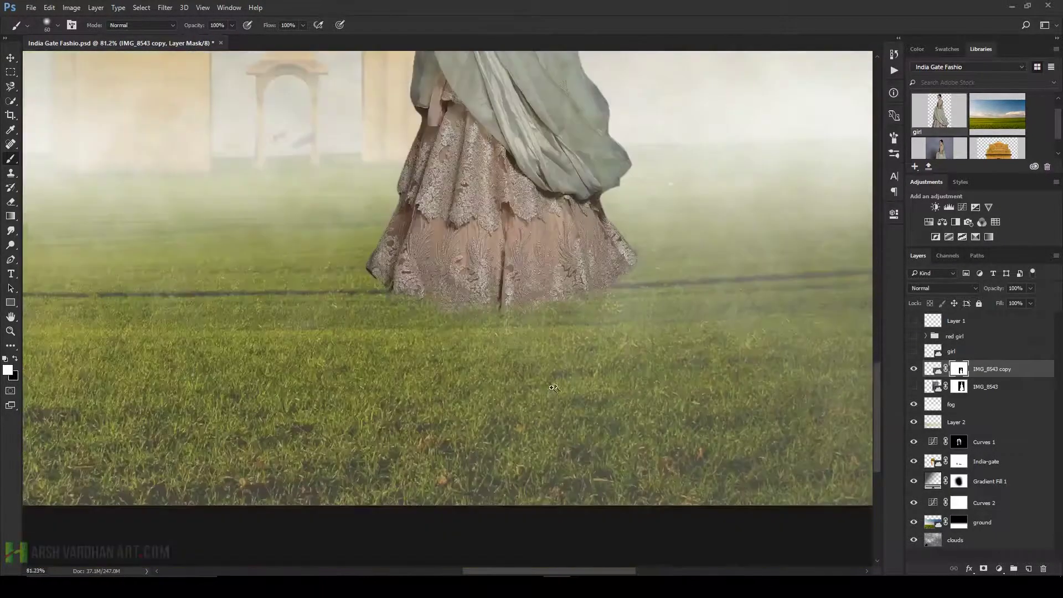
pyautogui.scroll(-3, 554, 388)
pyautogui.scroll(1, 614, 343)
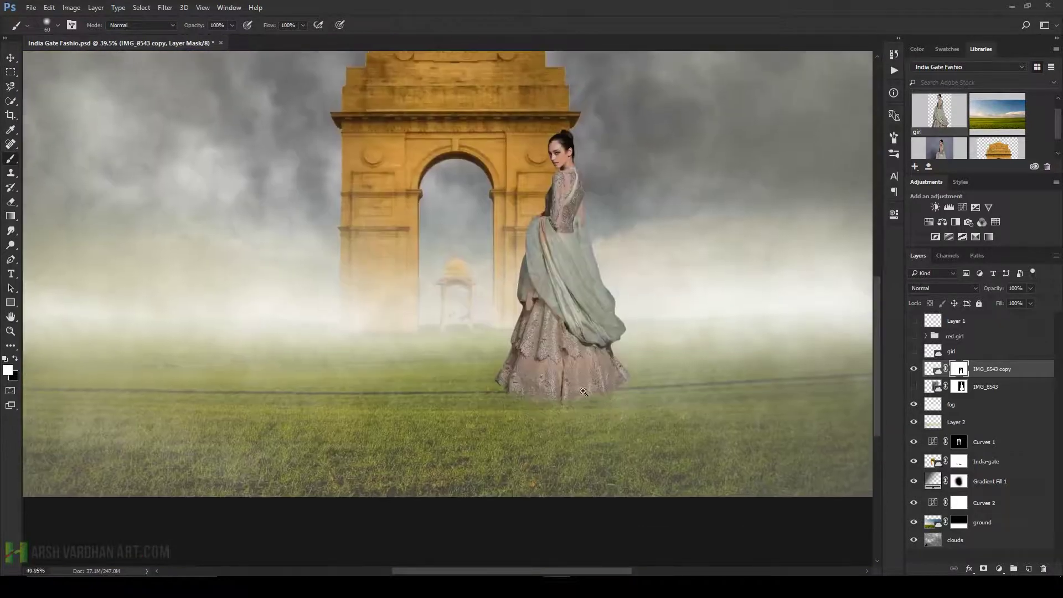
pyautogui.scroll(-2, 583, 392)
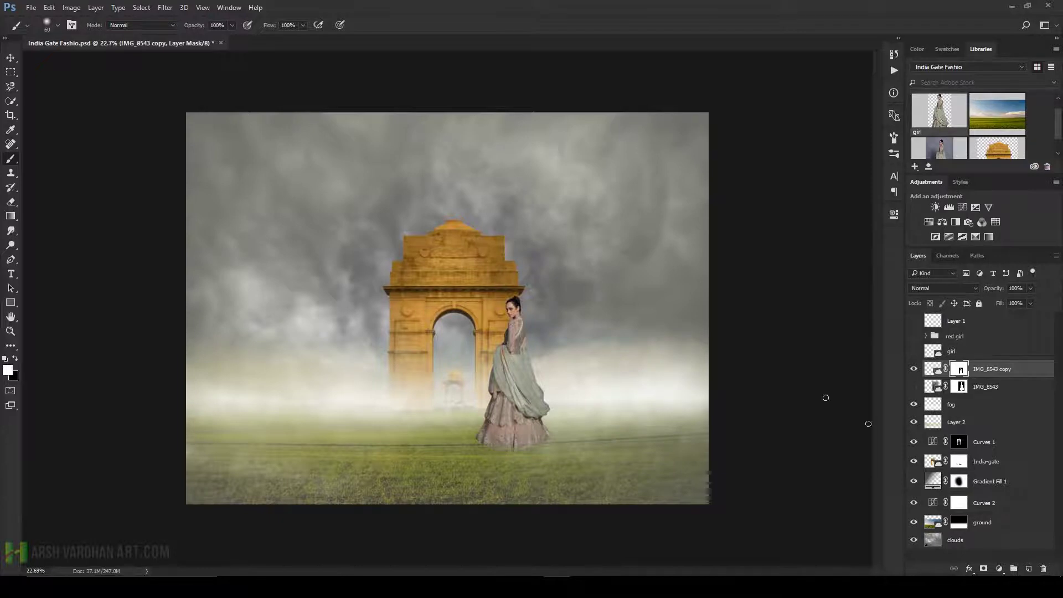
pyautogui.click(933, 370)
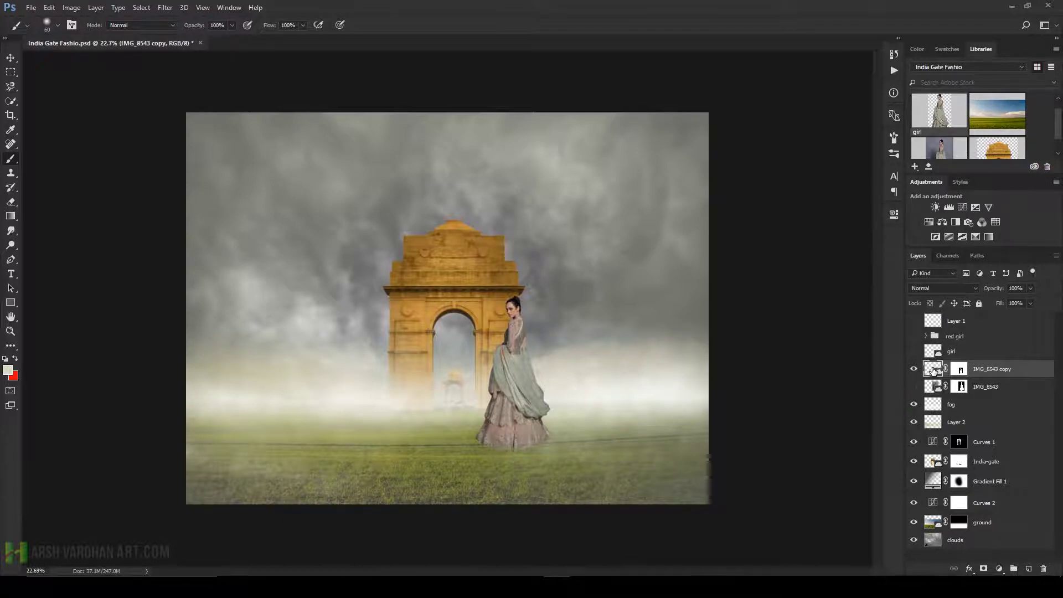
pyautogui.hotkey('ctrl', 'j')
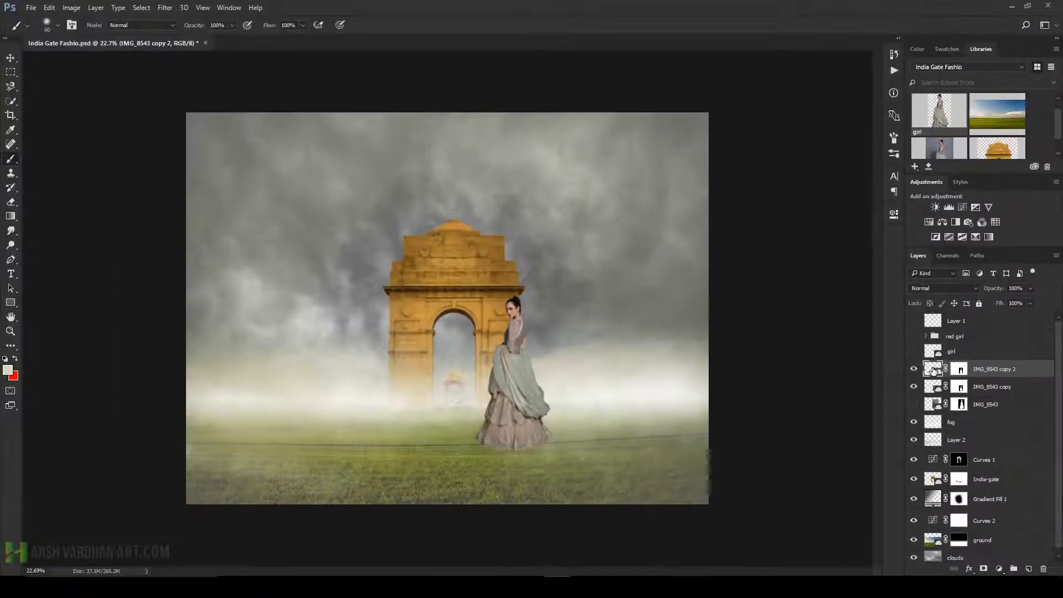
pyautogui.rightClick(961, 371)
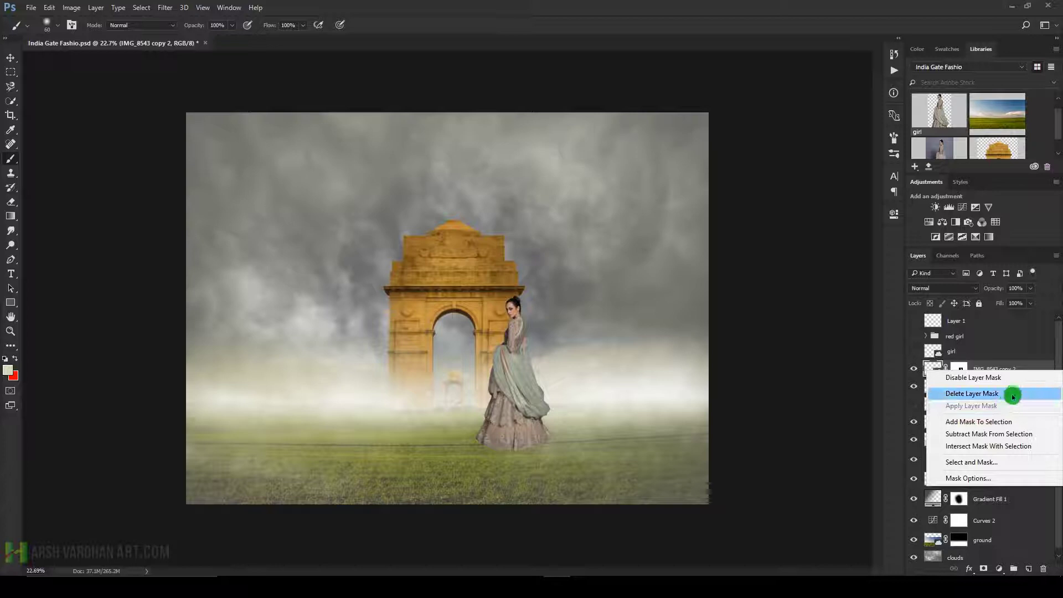
pyautogui.click(1029, 377)
pyautogui.click(961, 373)
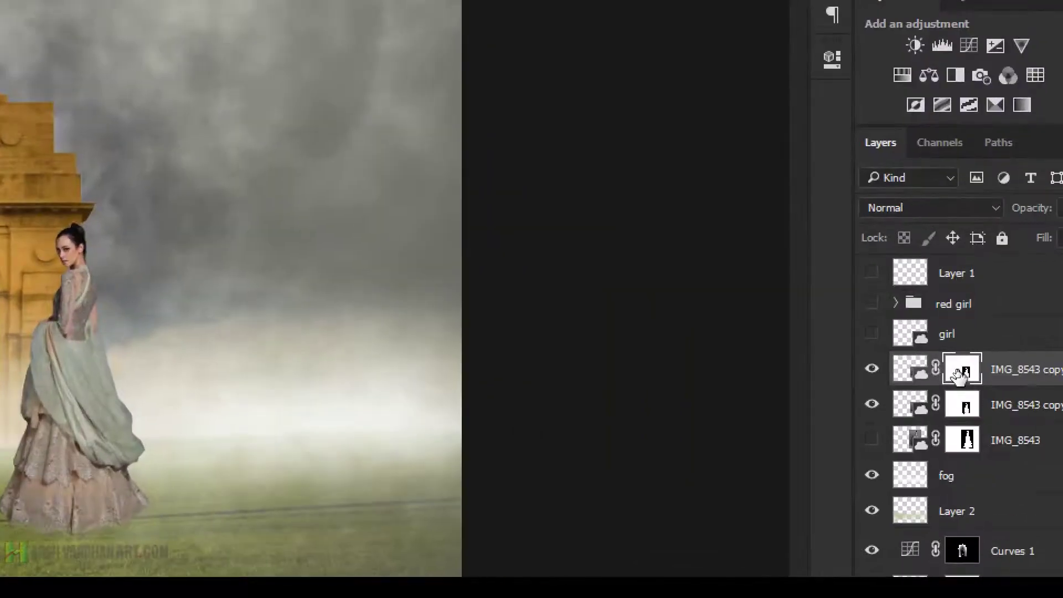
pyautogui.rightClick(961, 376)
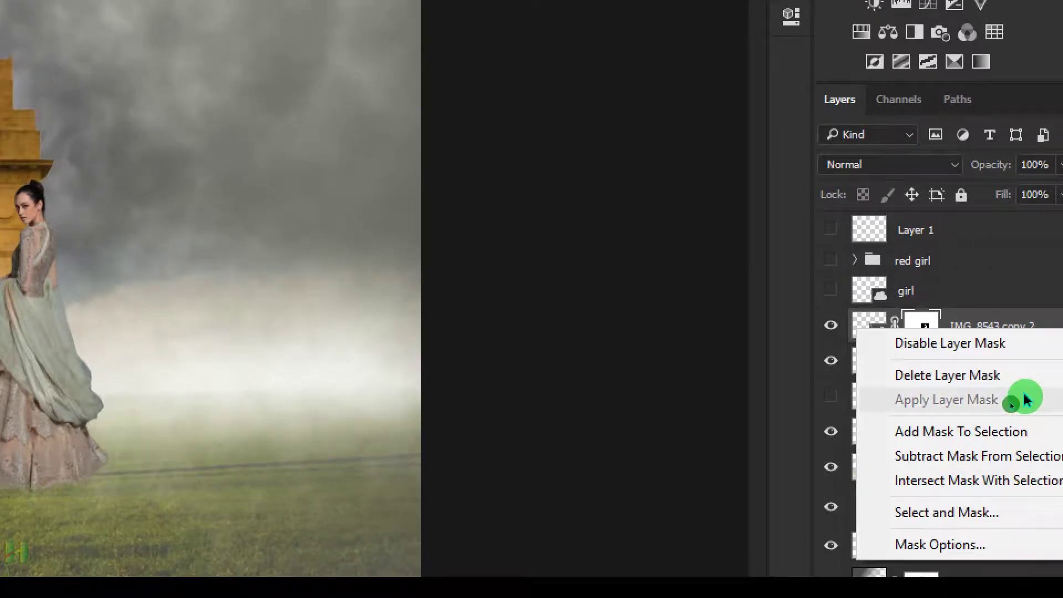
pyautogui.click(1021, 292)
# Step: Rasterize the IMG_8543 copy 2 layer and convert it with its mask into a smart object
pyautogui.rightClick(1031, 325)
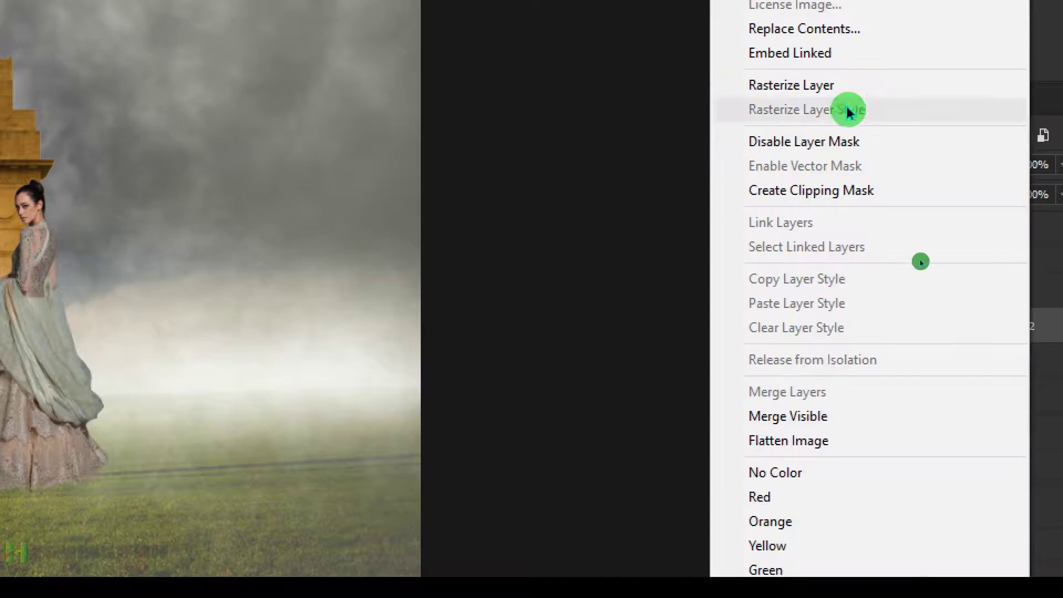
pyautogui.click(810, 91)
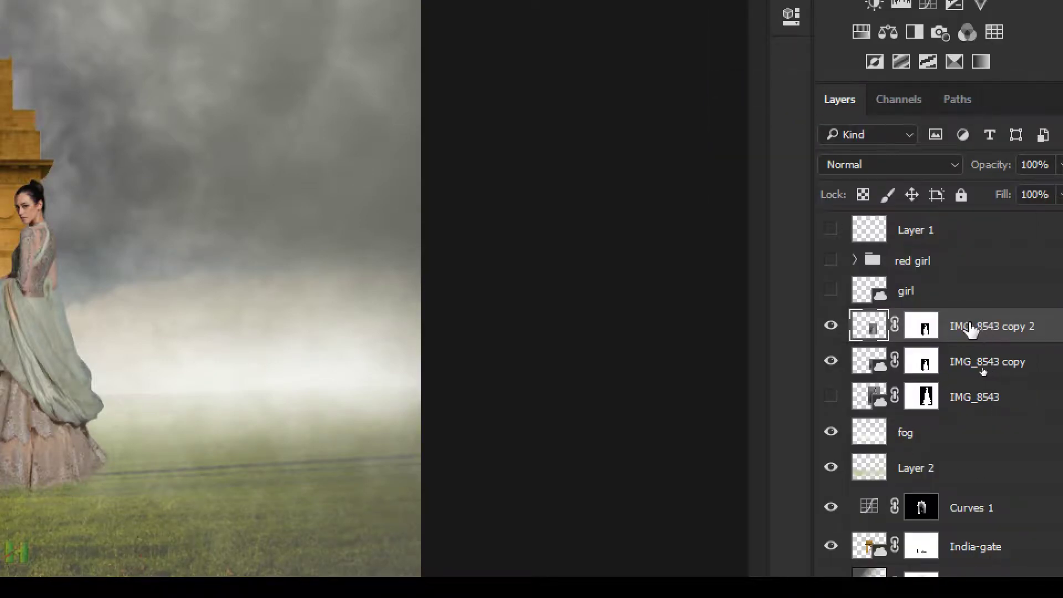
pyautogui.rightClick(1029, 329)
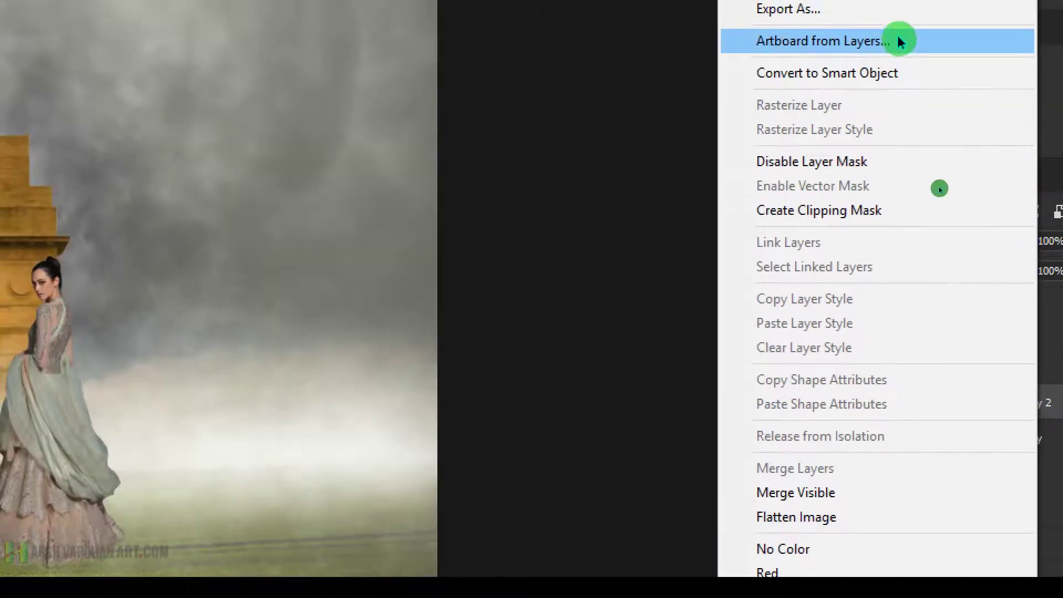
pyautogui.click(888, 74)
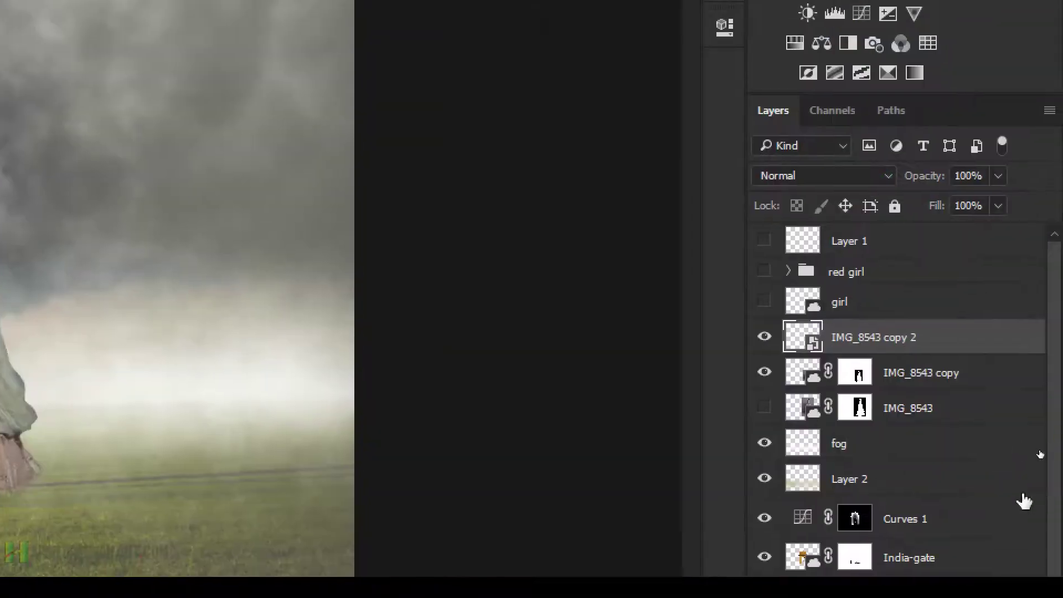
# Step: Rename the IMG_8543 copy 2 layer as shadow
pyautogui.doubleClick(853, 338)
pyautogui.write('shado')
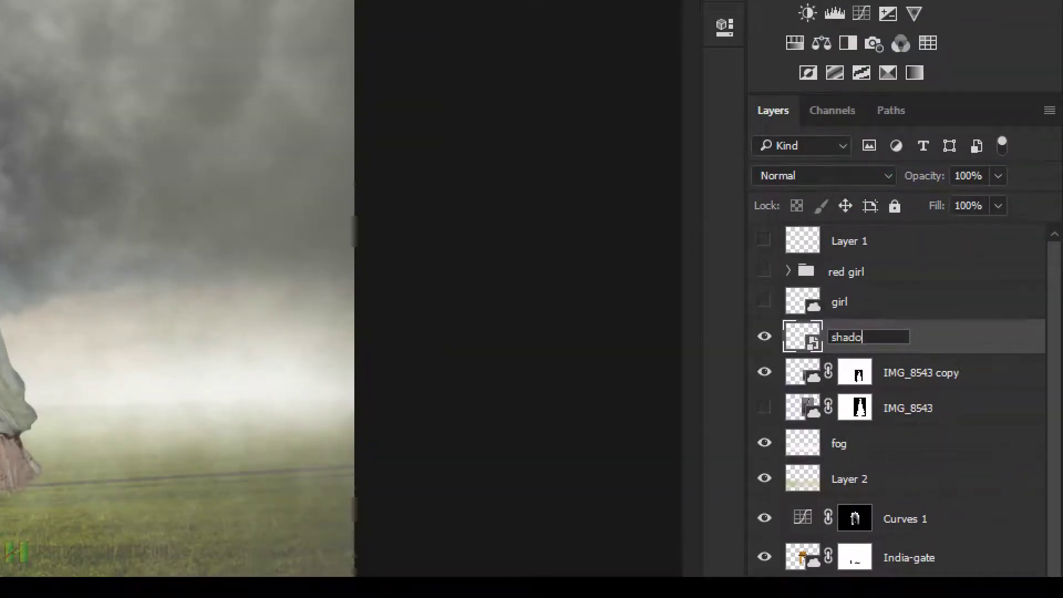
pyautogui.write('w')
pyautogui.press('Return')
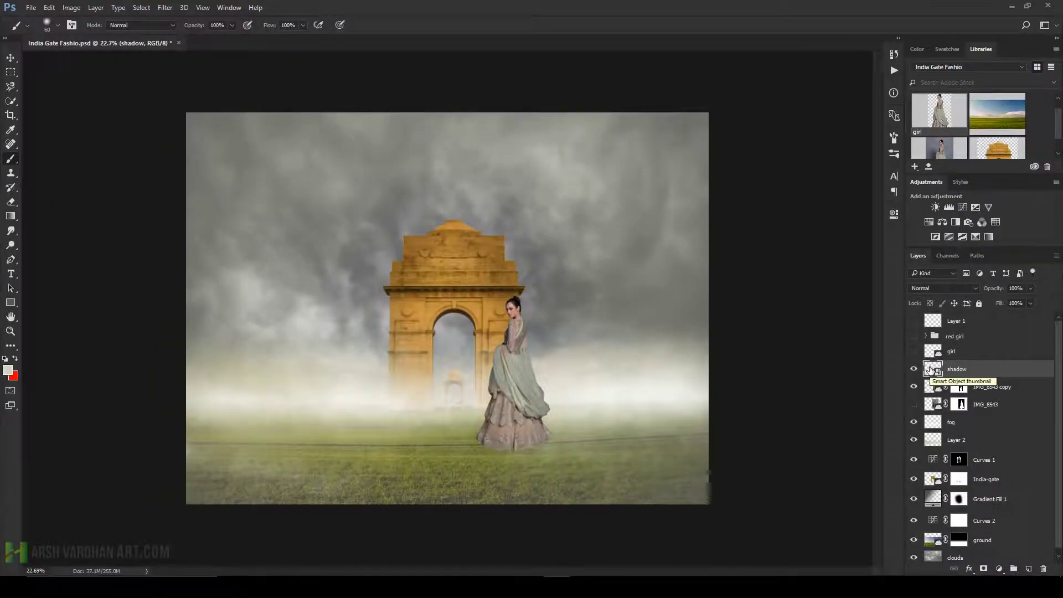
# Step: Turn the woman on the shadow layer into a black silhouette using Hue/Saturation with Lightness at -100
pyautogui.hotkey('ctrl', 'u')
pyautogui.click(495, 146)
pyautogui.moveTo(495, 147); pyautogui.dragTo(797, 170)
pyautogui.moveTo(809, 284); pyautogui.dragTo(713, 292)
pyautogui.click(932, 178)
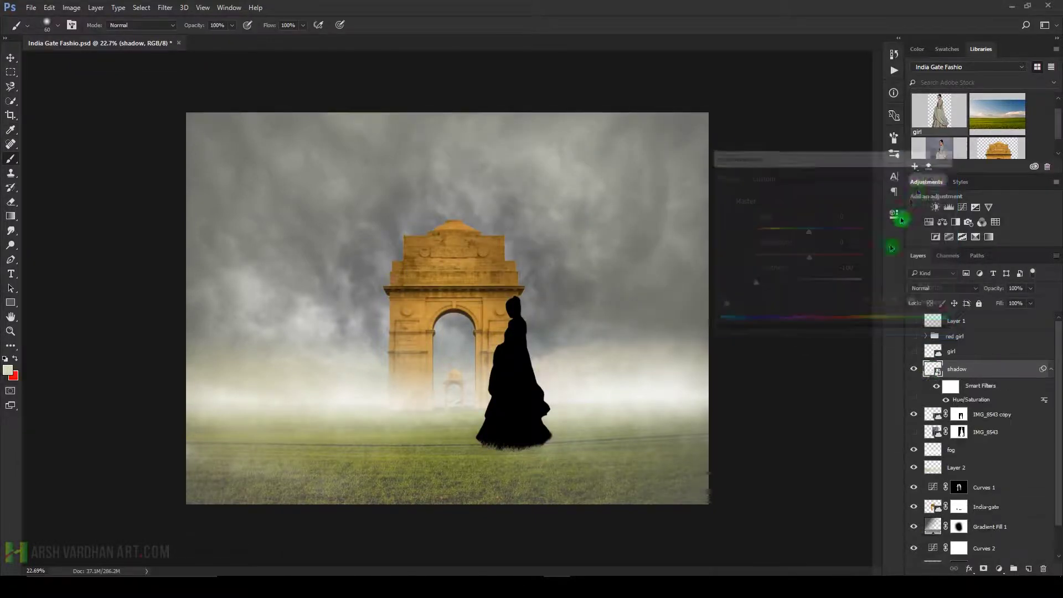
# Step: Rasterize the shadow layer and distort the silhouette so it lies flipped on the grass, slanting from the hem toward the image's lower right
pyautogui.rightClick(1013, 370)
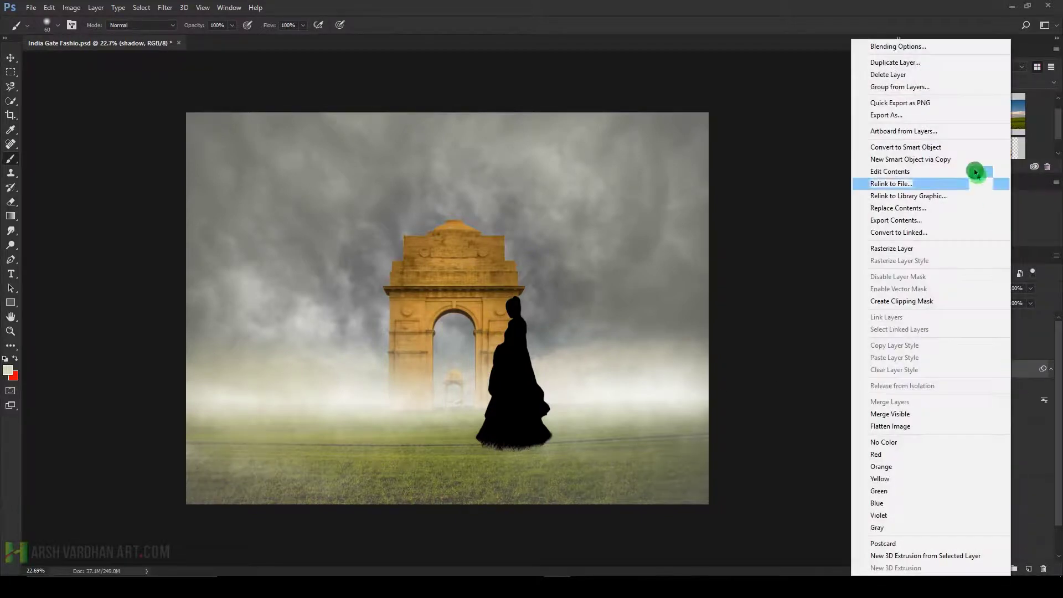
pyautogui.click(930, 246)
pyautogui.hotkey('ctrl', 't')
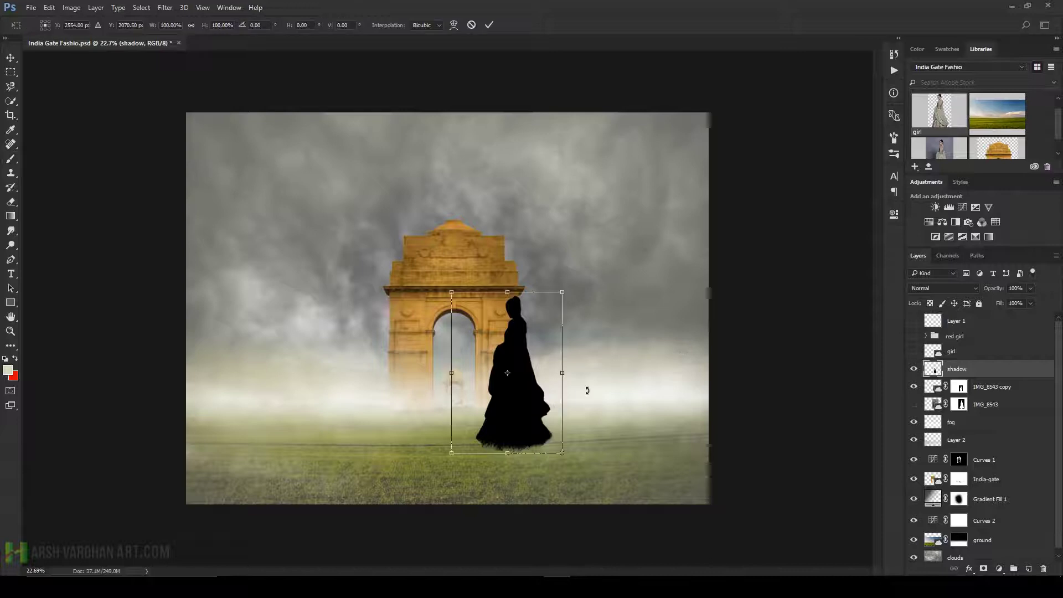
pyautogui.rightClick(516, 368)
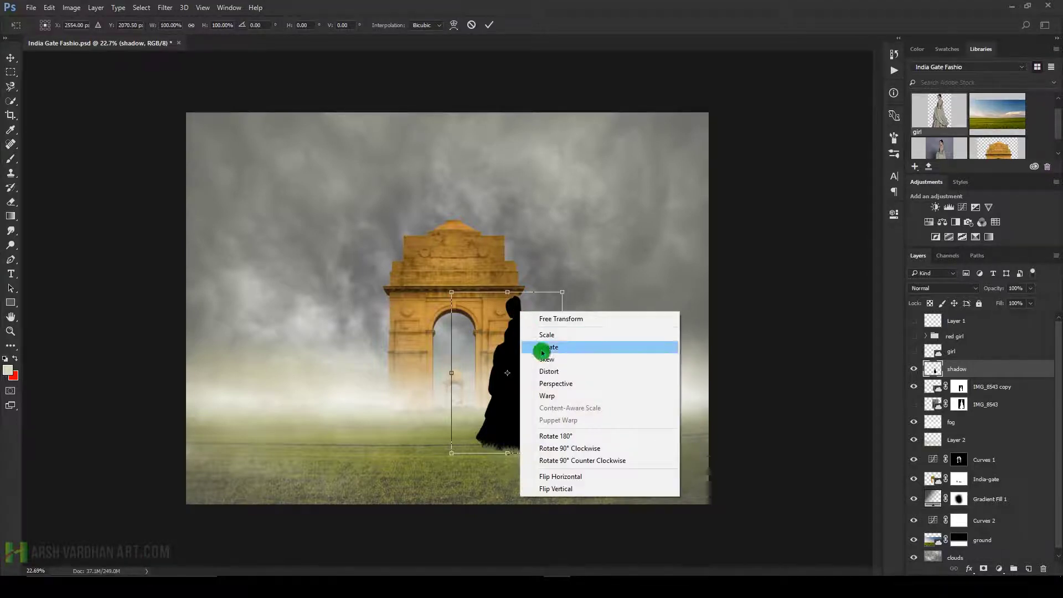
pyautogui.click(552, 374)
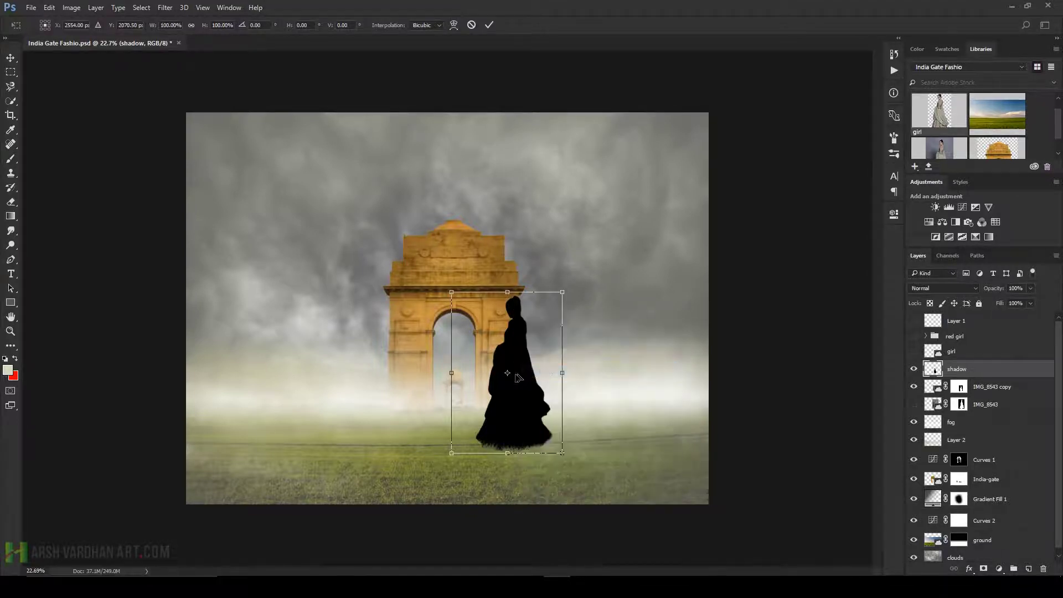
pyautogui.moveTo(508, 374); pyautogui.dragTo(514, 449)
pyautogui.moveTo(507, 292); pyautogui.dragTo(610, 509)
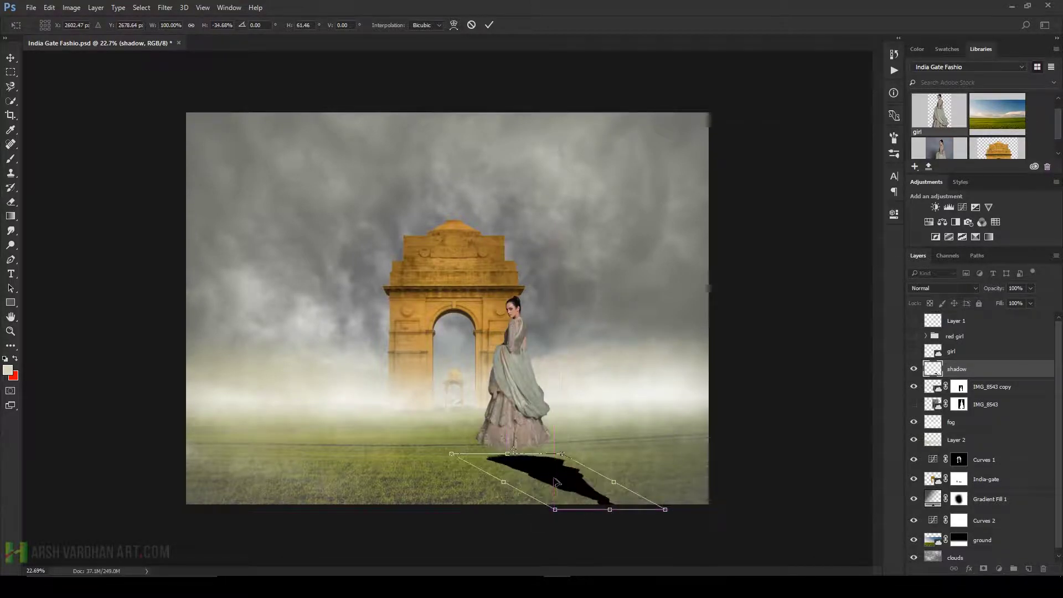
pyautogui.moveTo(516, 463); pyautogui.dragTo(522, 458)
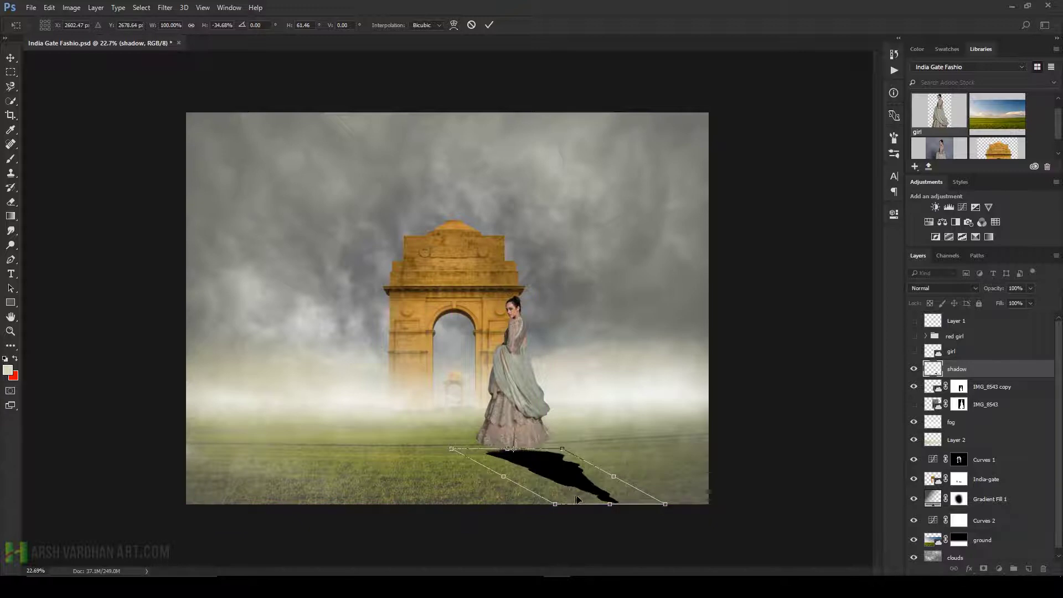
pyautogui.moveTo(555, 505); pyautogui.dragTo(538, 497)
pyautogui.click(489, 25)
# Step: Soften the shadow with a 22.2-pixel Gaussian Blur and set its layer opacity to 33%
pyautogui.click(165, 7)
pyautogui.moveTo(194, 130)
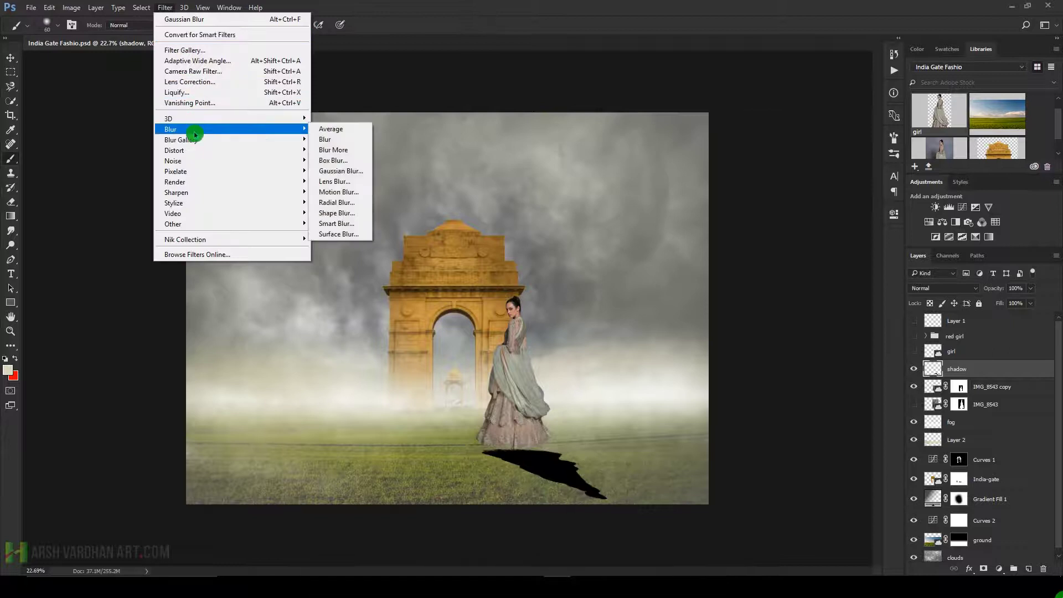
pyautogui.click(337, 170)
pyautogui.moveTo(741, 336)
pyautogui.mouseDown()
pyautogui.moveTo(760, 338)
pyautogui.moveTo(753, 331)
pyautogui.mouseUp()
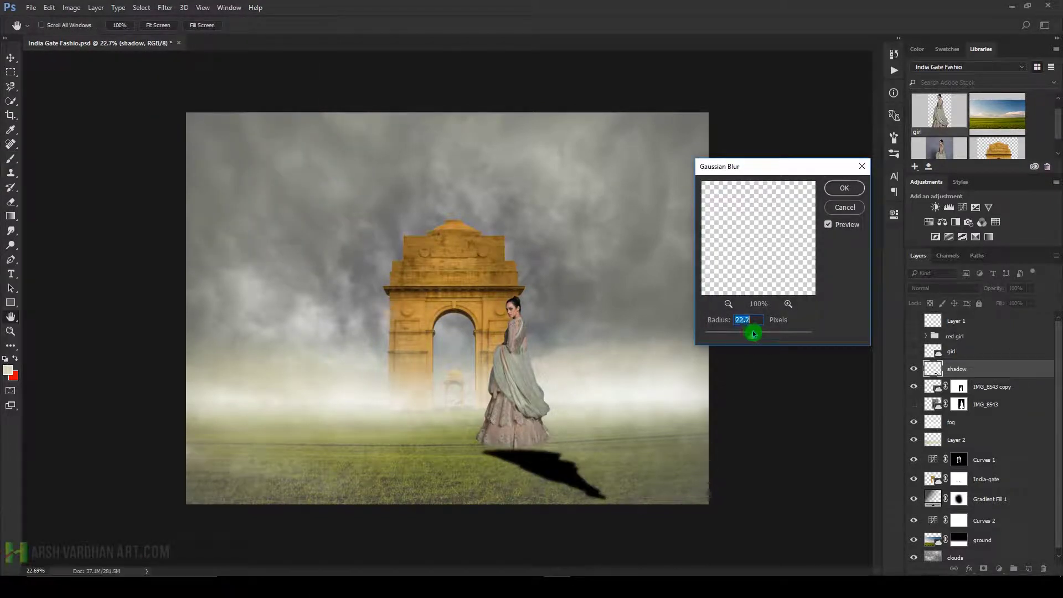
pyautogui.click(845, 188)
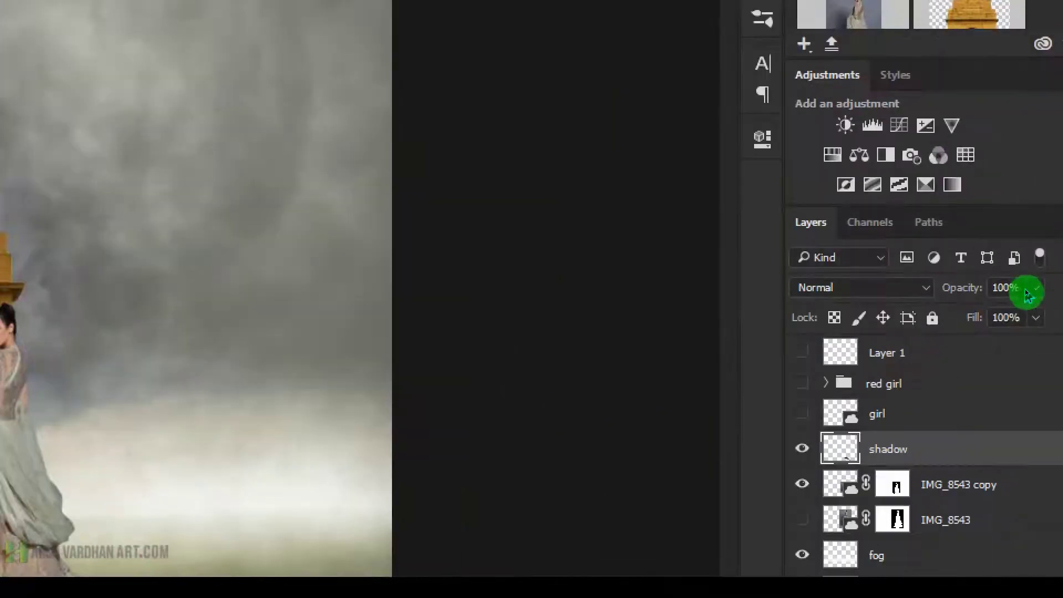
pyautogui.moveTo(1026, 290)
pyautogui.mouseDown()
pyautogui.moveTo(998, 301)
pyautogui.moveTo(1021, 290)
pyautogui.moveTo(1019, 301)
pyautogui.mouseUp()
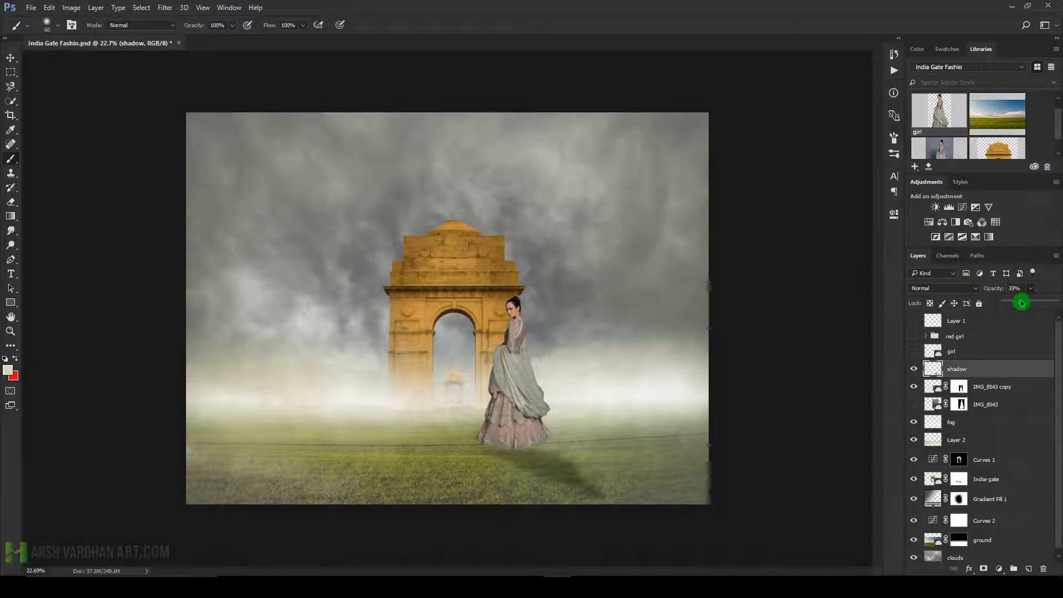
pyautogui.moveTo(1022, 302); pyautogui.dragTo(1022, 303)
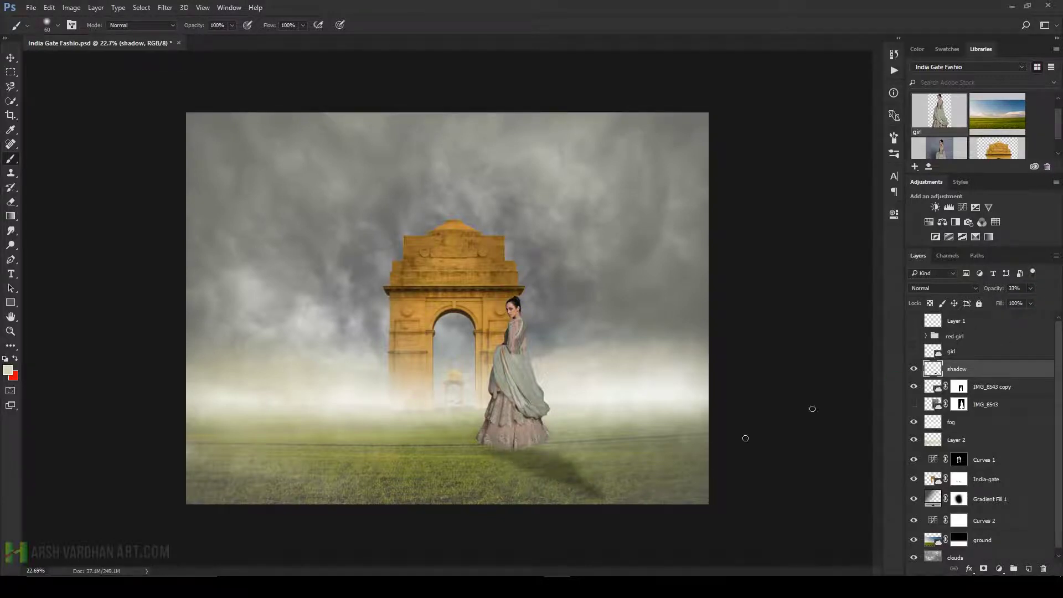
# Step: Warp the shadow's upper edge upward so it meets the hem of the gown
pyautogui.hotkey('ctrl', 't')
pyautogui.rightClick(540, 463)
pyautogui.click(603, 353)
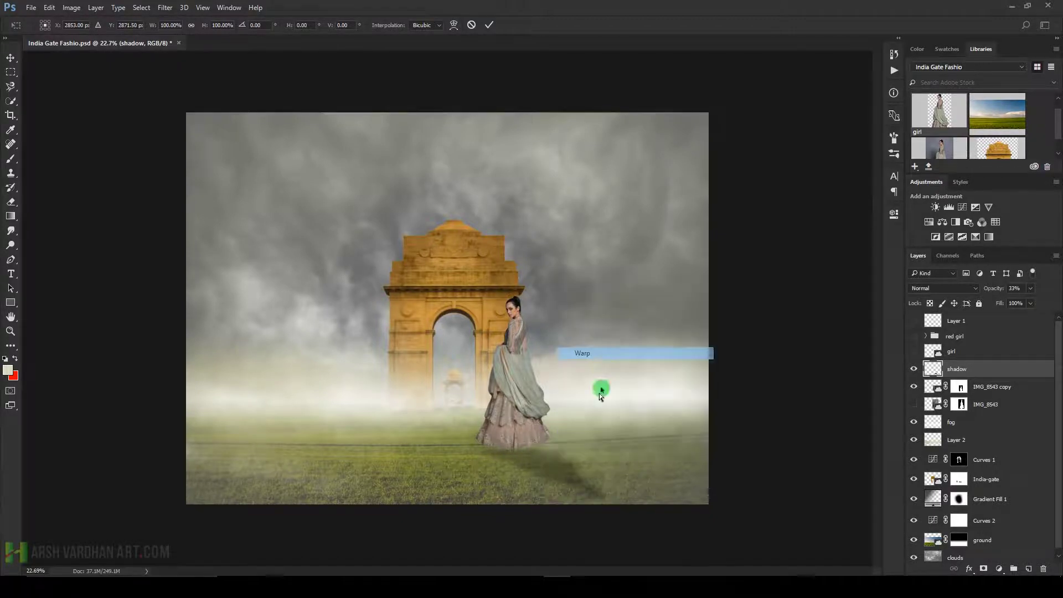
pyautogui.moveTo(567, 442); pyautogui.dragTo(541, 410)
pyautogui.moveTo(477, 443); pyautogui.dragTo(472, 438)
pyautogui.moveTo(567, 435); pyautogui.dragTo(567, 430)
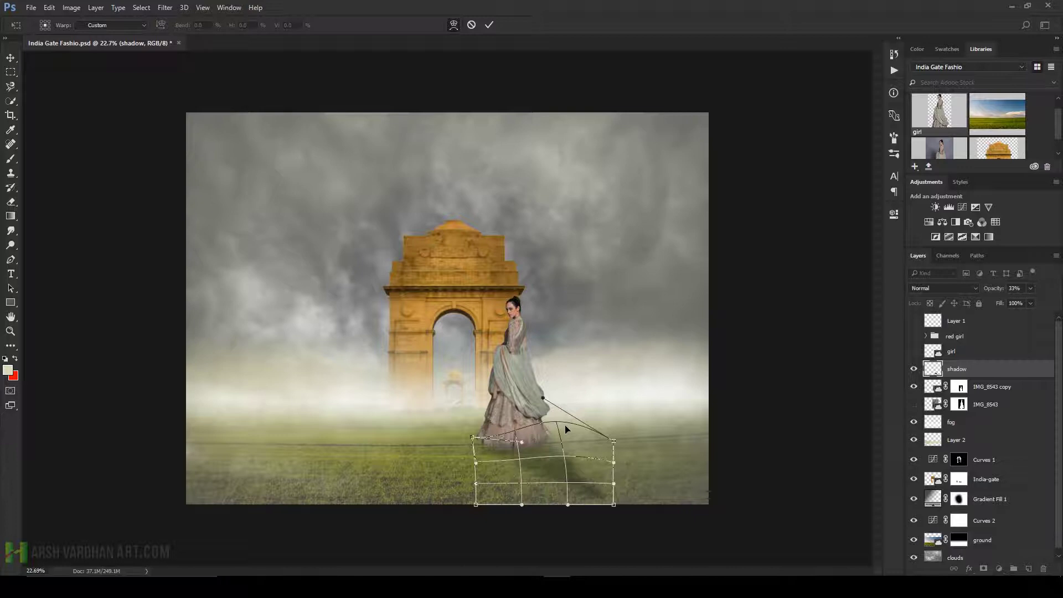
pyautogui.press('Return')
pyautogui.press('b')
# Step: Place the shadow layer directly beneath the IMG_8543 copy layer and save the document
pyautogui.moveTo(933, 386); pyautogui.dragTo(930, 388)
pyautogui.click(915, 387)
pyautogui.click(915, 387)
pyautogui.click(936, 388)
pyautogui.hotkey('ctrl', 's')
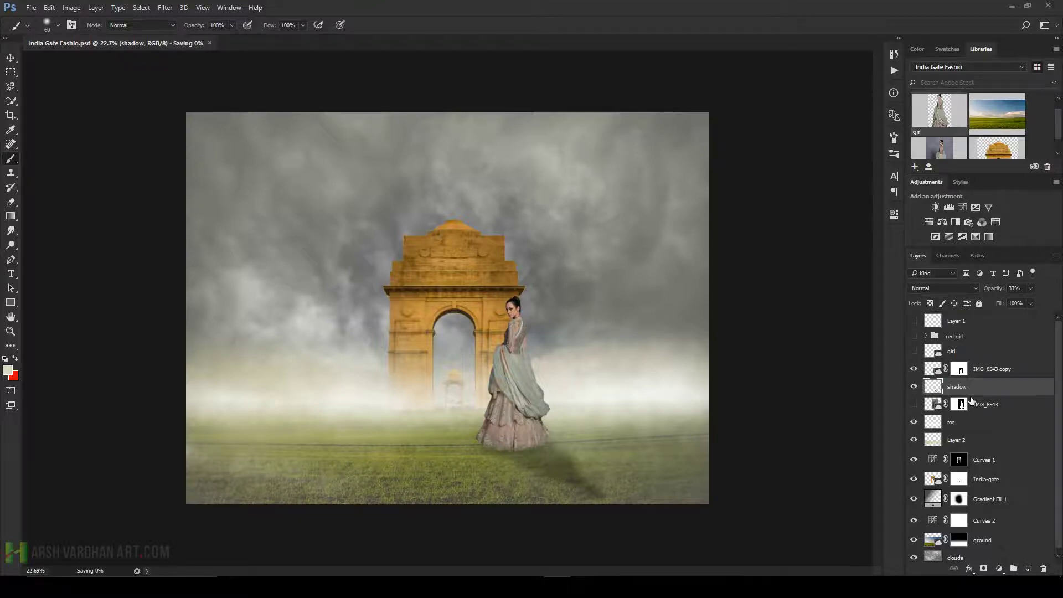
# Step: Paint a soft contact shadow under the gown's hem on a new layer above shadow, using a soft round black brush at 10% opacity
pyautogui.click(1029, 569)
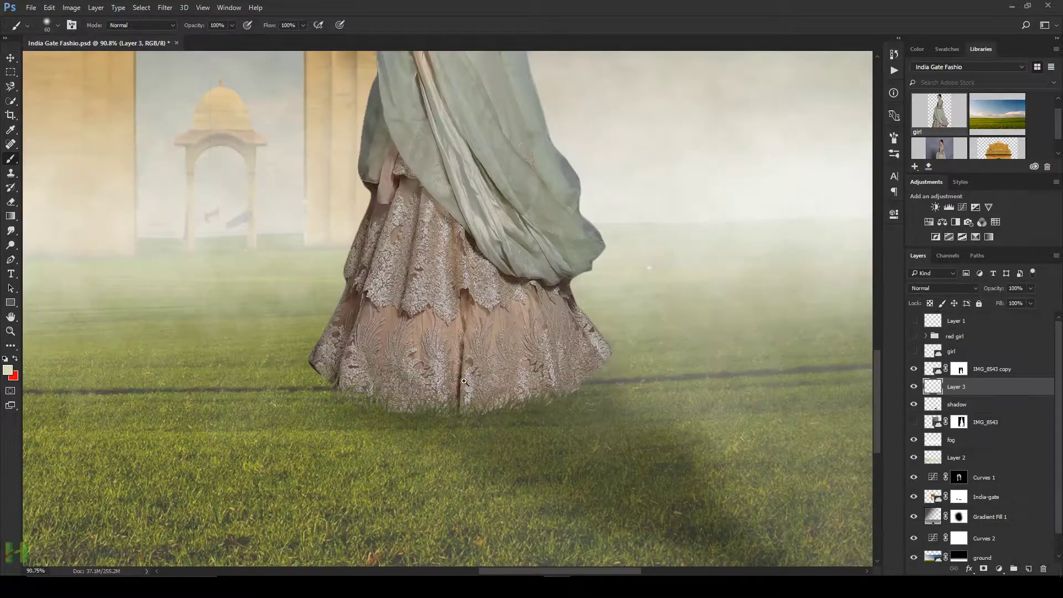
pyautogui.scroll(3, 464, 381)
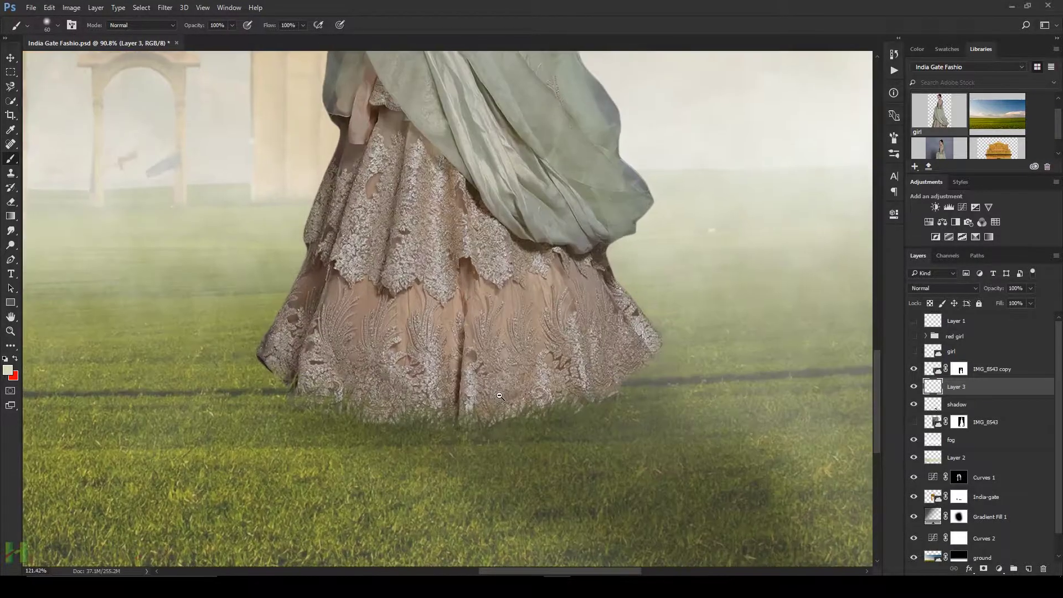
pyautogui.rightClick(480, 342)
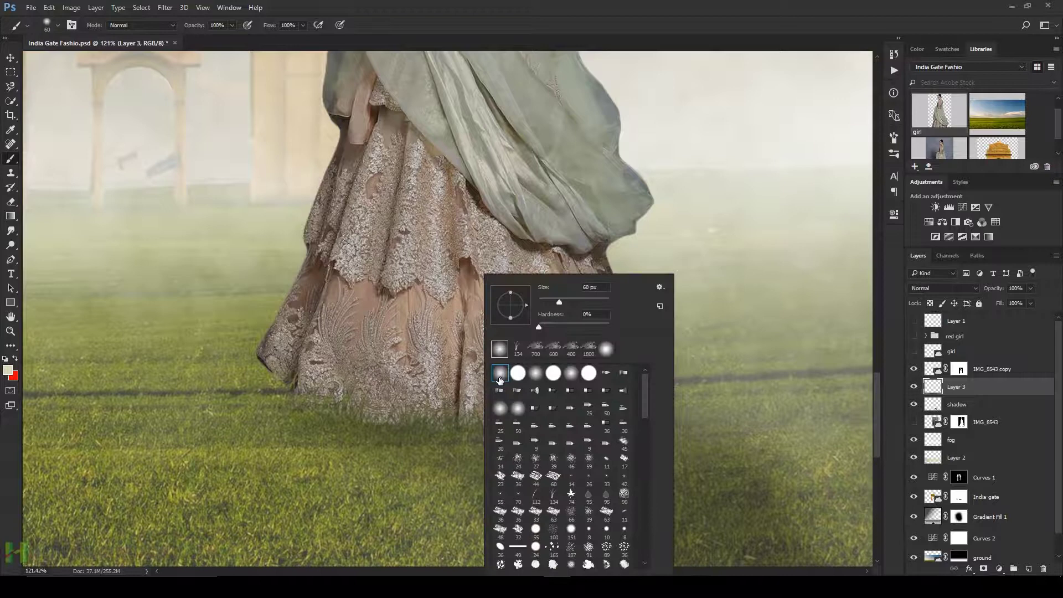
pyautogui.click(500, 379)
pyautogui.click(223, 32)
pyautogui.click(228, 42)
pyautogui.press('1')
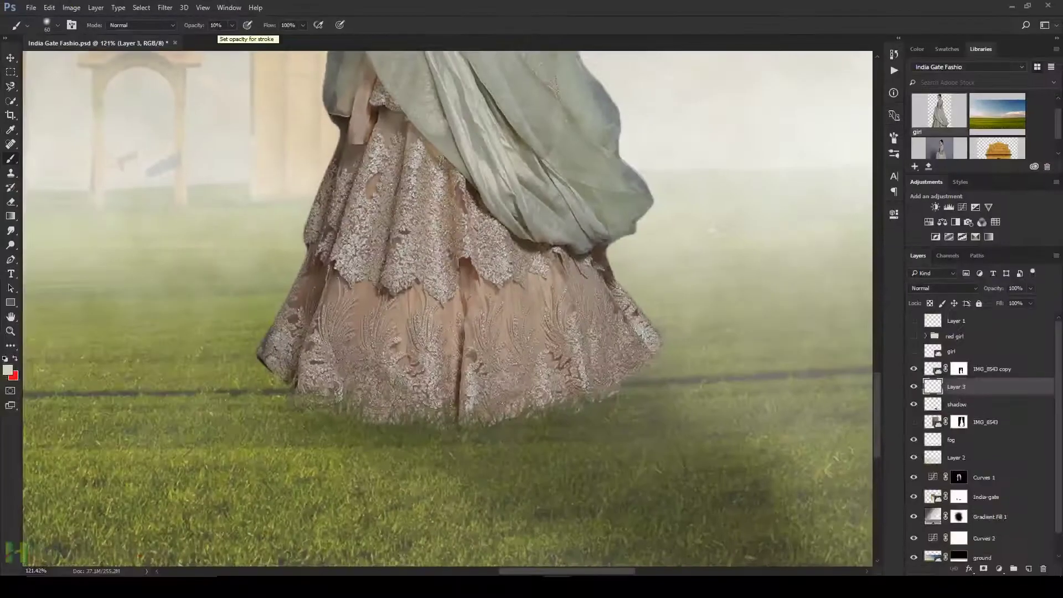
pyautogui.press('d')
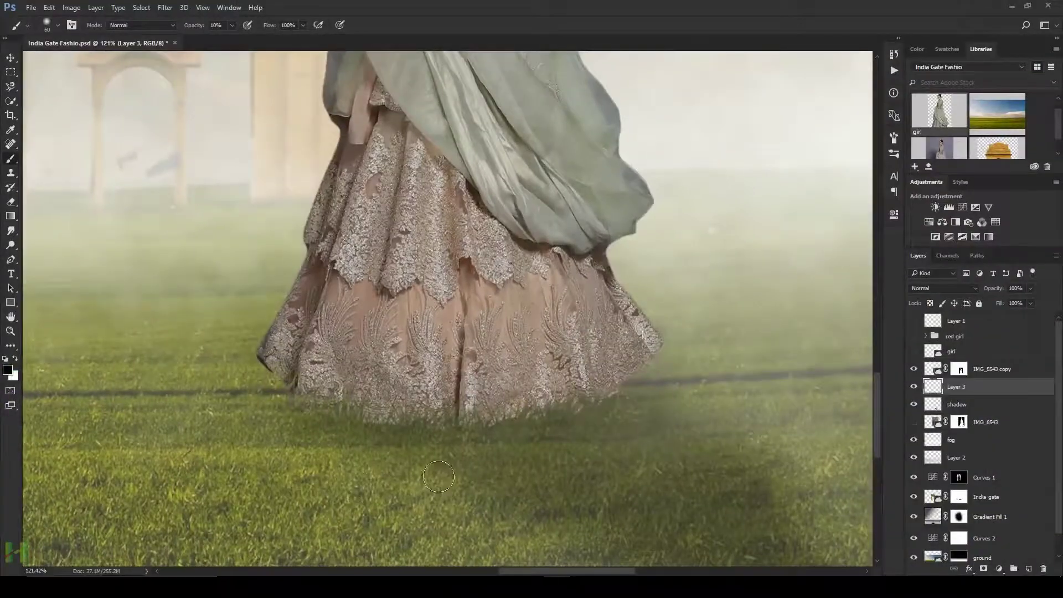
pyautogui.moveTo(556, 430)
pyautogui.mouseDown()
pyautogui.moveTo(487, 408)
pyautogui.moveTo(520, 411)
pyautogui.moveTo(302, 400)
pyautogui.moveTo(442, 444)
pyautogui.moveTo(632, 411)
pyautogui.moveTo(424, 444)
pyautogui.moveTo(637, 412)
pyautogui.moveTo(386, 429)
pyautogui.moveTo(455, 428)
pyautogui.moveTo(620, 381)
pyautogui.moveTo(627, 394)
pyautogui.moveTo(523, 422)
pyautogui.moveTo(566, 409)
pyautogui.moveTo(368, 424)
pyautogui.moveTo(619, 456)
pyautogui.moveTo(440, 437)
pyautogui.moveTo(638, 481)
pyautogui.moveTo(504, 434)
pyautogui.moveTo(666, 498)
pyautogui.moveTo(635, 453)
pyautogui.moveTo(599, 457)
pyautogui.moveTo(608, 462)
pyautogui.moveTo(557, 441)
pyautogui.moveTo(587, 456)
pyautogui.mouseUp()
pyautogui.moveTo(573, 563); pyautogui.dragTo(504, 480)
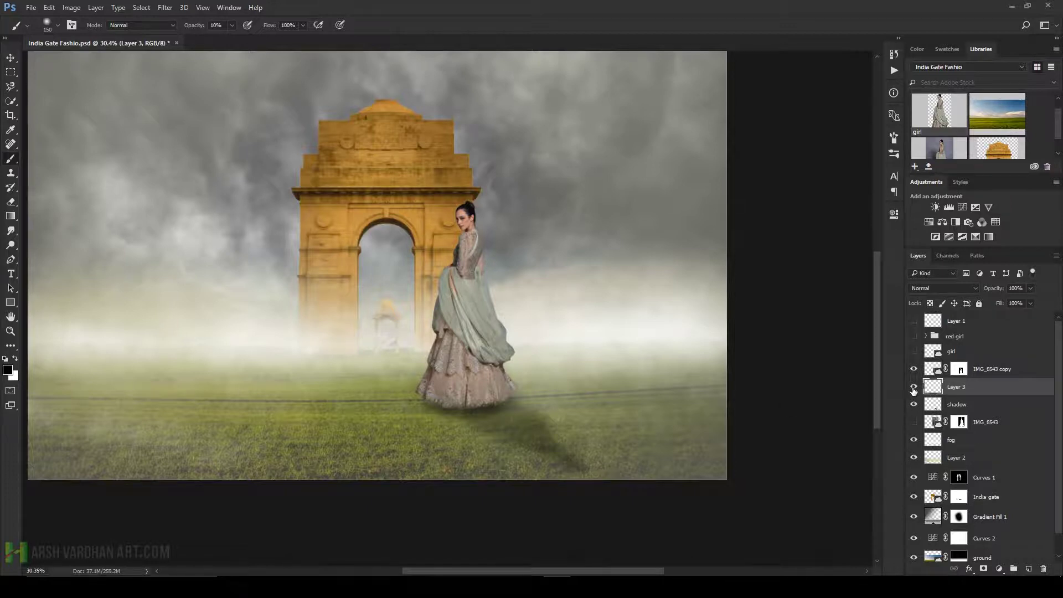
# Step: Flip the shadow layer horizontally and reposition it so the shadow falls from the hem toward the image's lower left
pyautogui.click(935, 407)
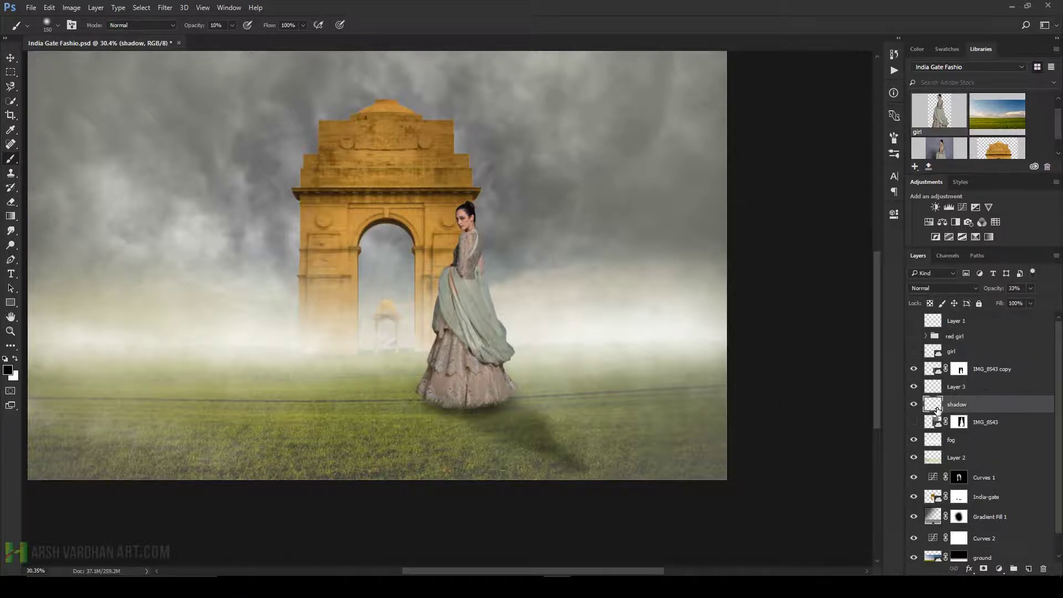
pyautogui.hotkey('ctrl', 't')
pyautogui.rightClick(552, 420)
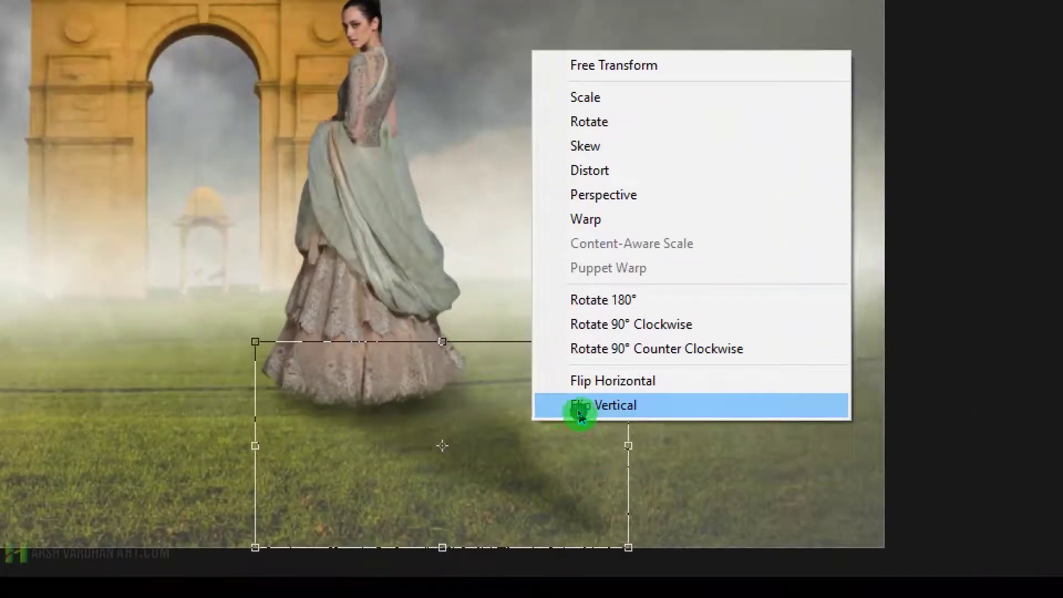
pyautogui.click(599, 398)
pyautogui.moveTo(522, 416); pyautogui.dragTo(357, 412)
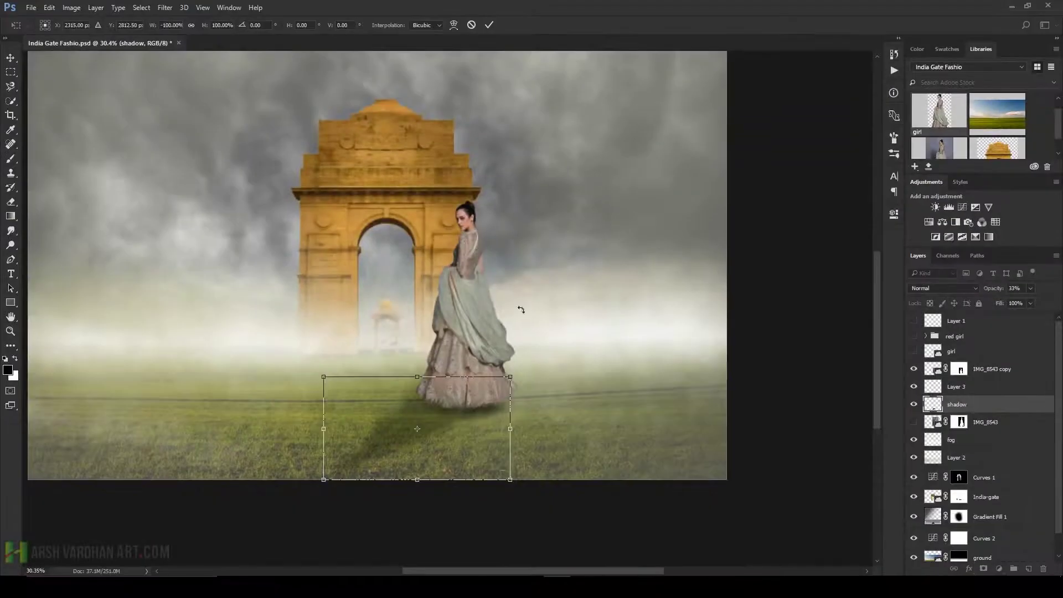
pyautogui.click(489, 24)
pyautogui.press('b')
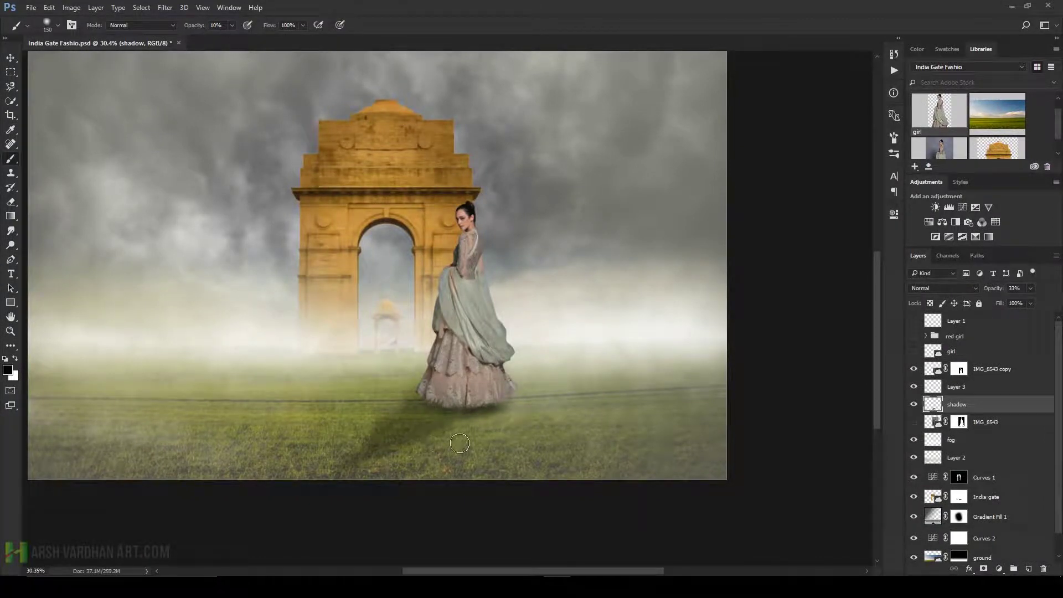
# Step: Lower the shadow layer's opacity to 24% and save the document
pyautogui.moveTo(451, 349); pyautogui.dragTo(486, 370)
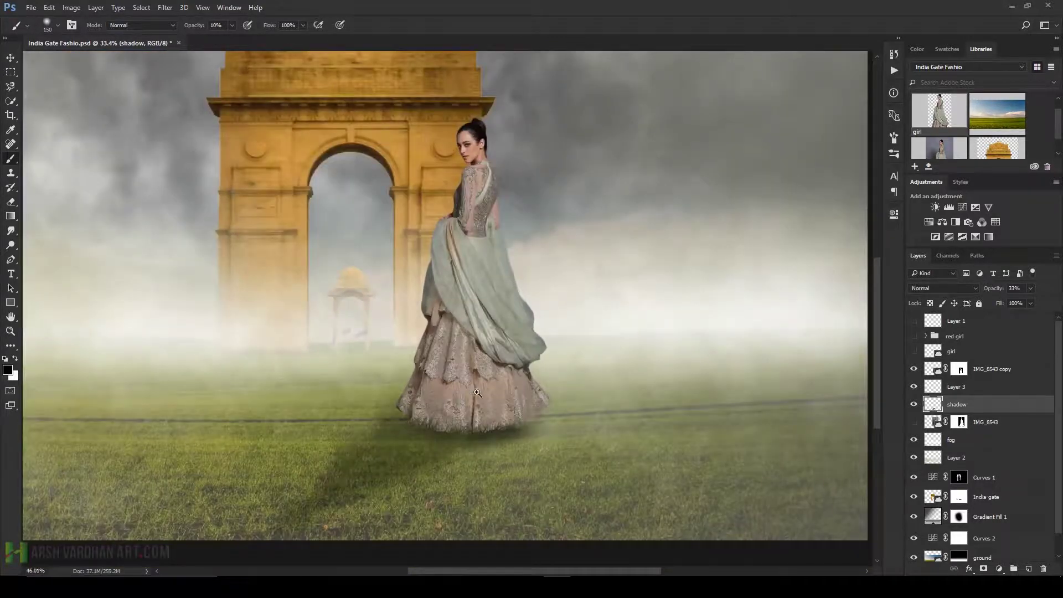
pyautogui.scroll(-4, 478, 429)
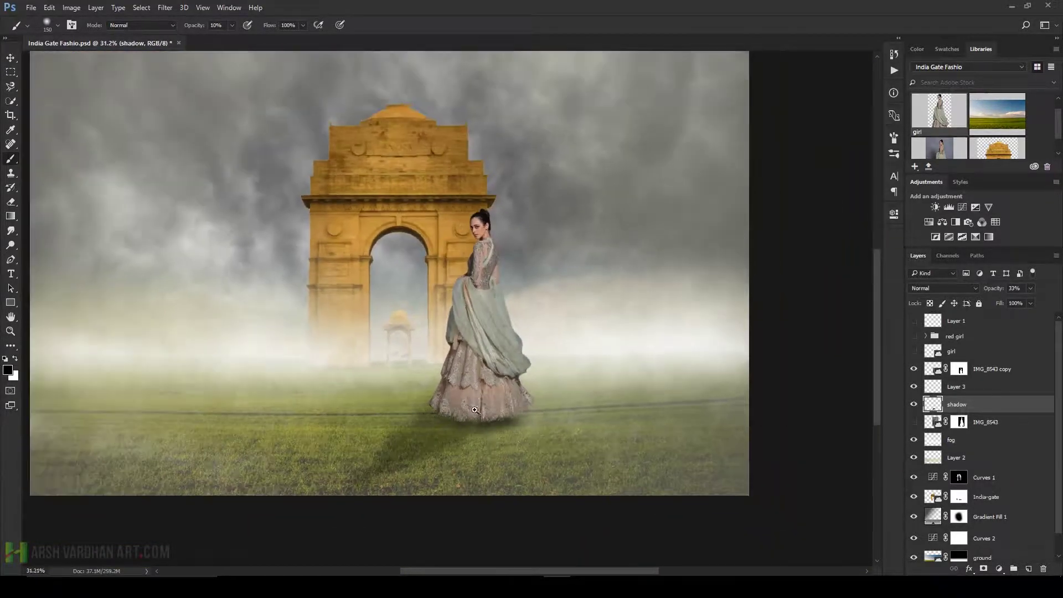
pyautogui.click(1031, 288)
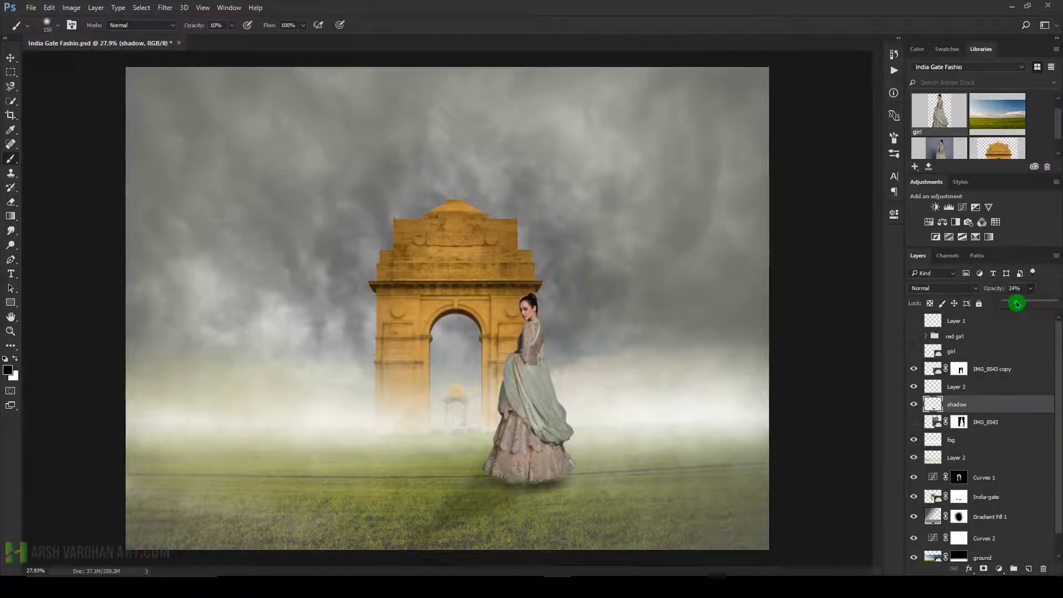
pyautogui.click(929, 411)
pyautogui.hotkey('ctrl', 's')
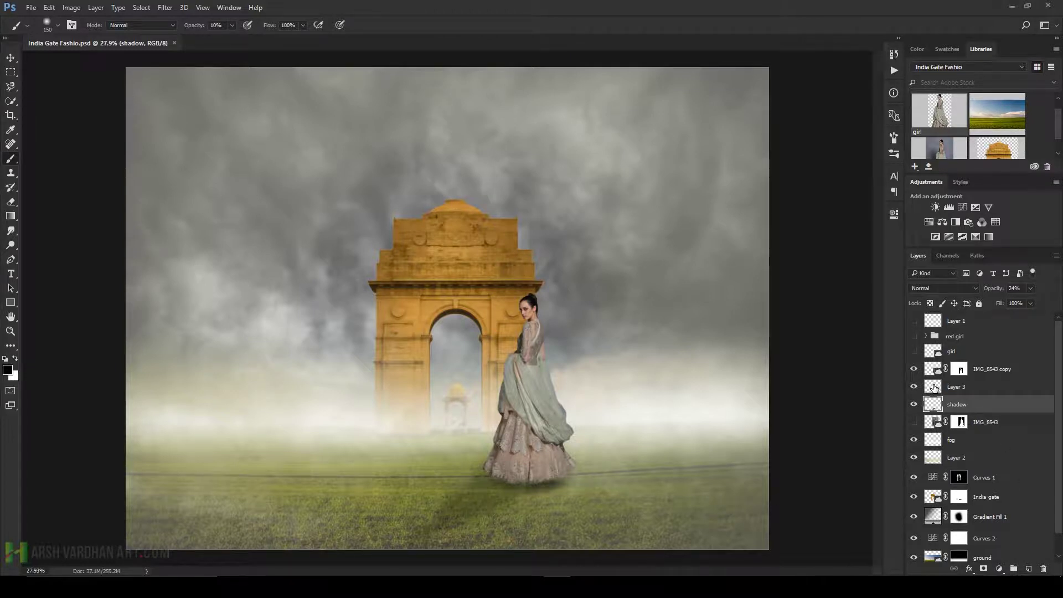
# Step: Rename the IMG_8543 copy layer as girl and save the document
pyautogui.click(934, 386)
pyautogui.doubleClick(990, 369)
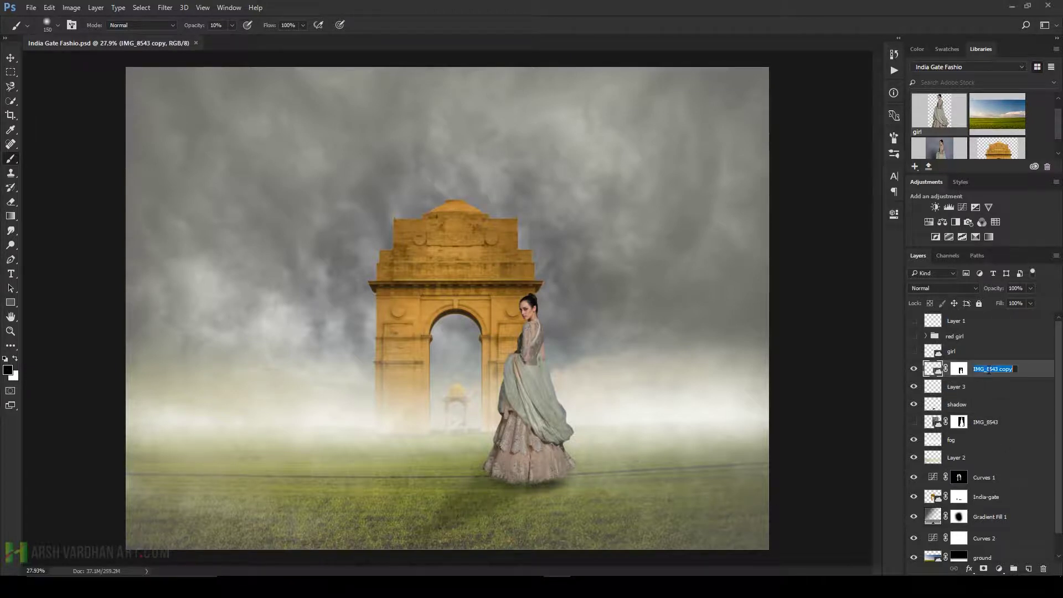
pyautogui.write('girl')
pyautogui.press('Return')
pyautogui.hotkey('ctrl', 's')
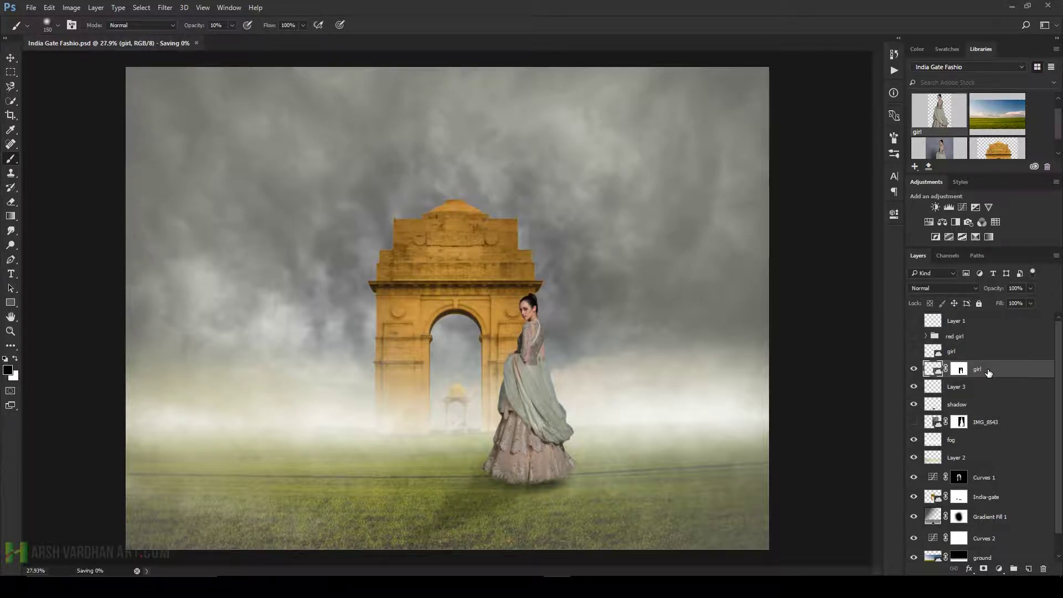
# Step: Add a Curves adjustment clipped to the renamed girl layer and brighten her strongly by moving the RGB curve's white point inward
pyautogui.click(966, 206)
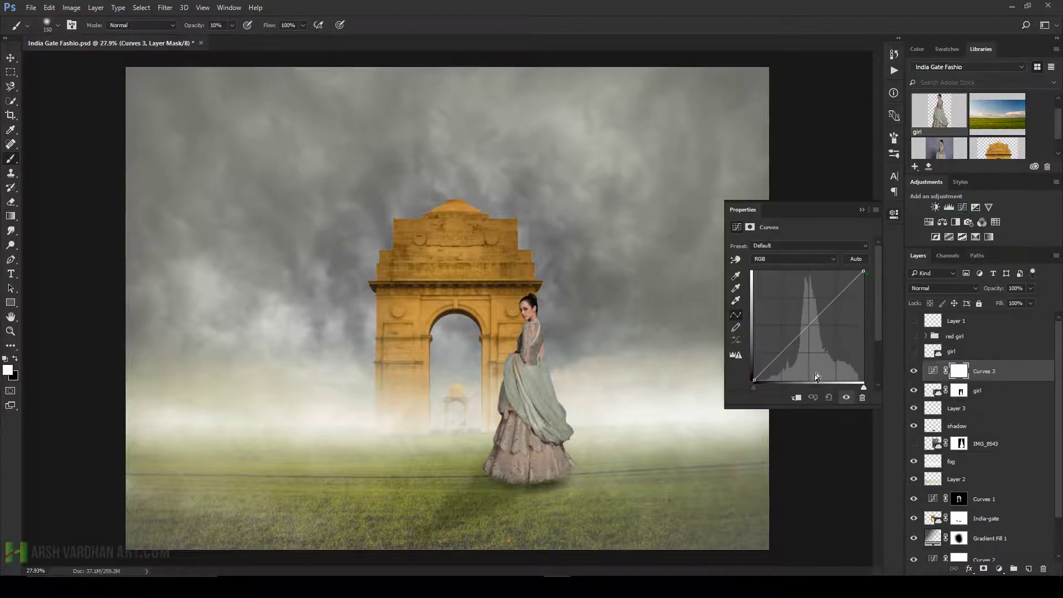
pyautogui.click(796, 399)
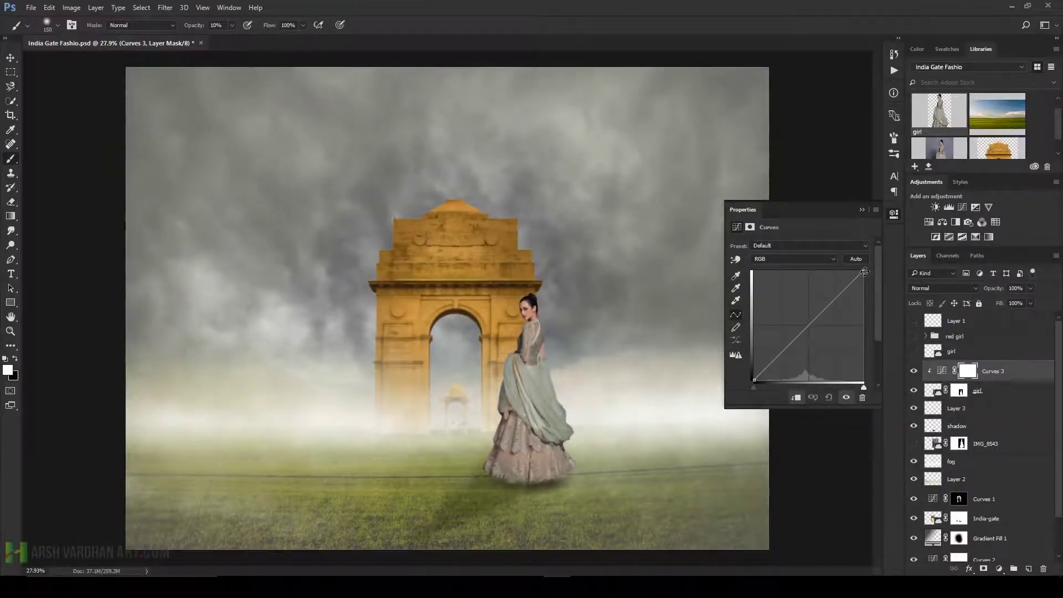
pyautogui.moveTo(939, 142); pyautogui.dragTo(846, 133)
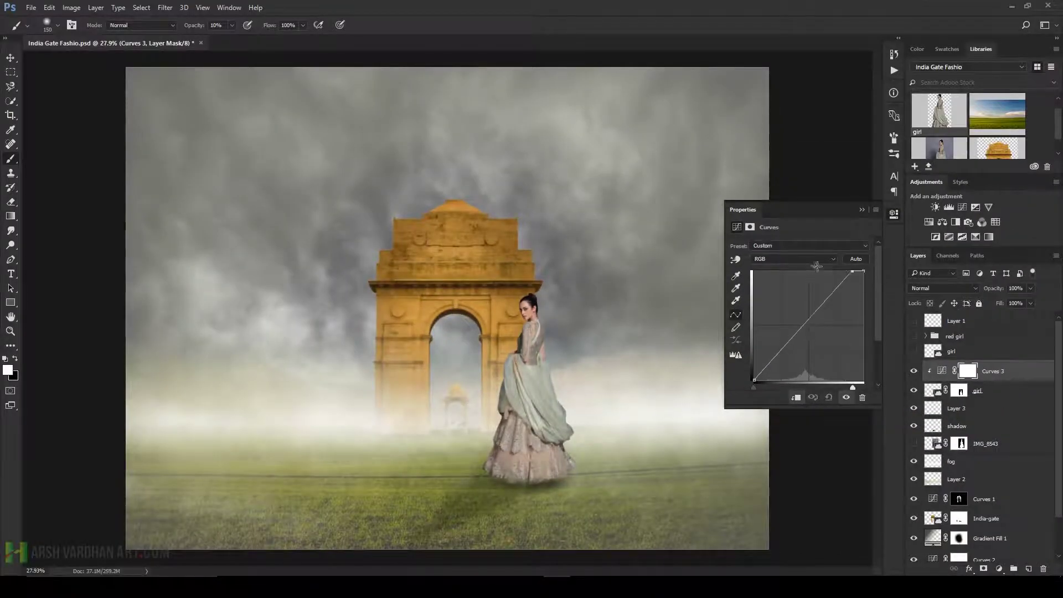
pyautogui.moveTo(817, 266); pyautogui.dragTo(819, 271)
pyautogui.click(863, 238)
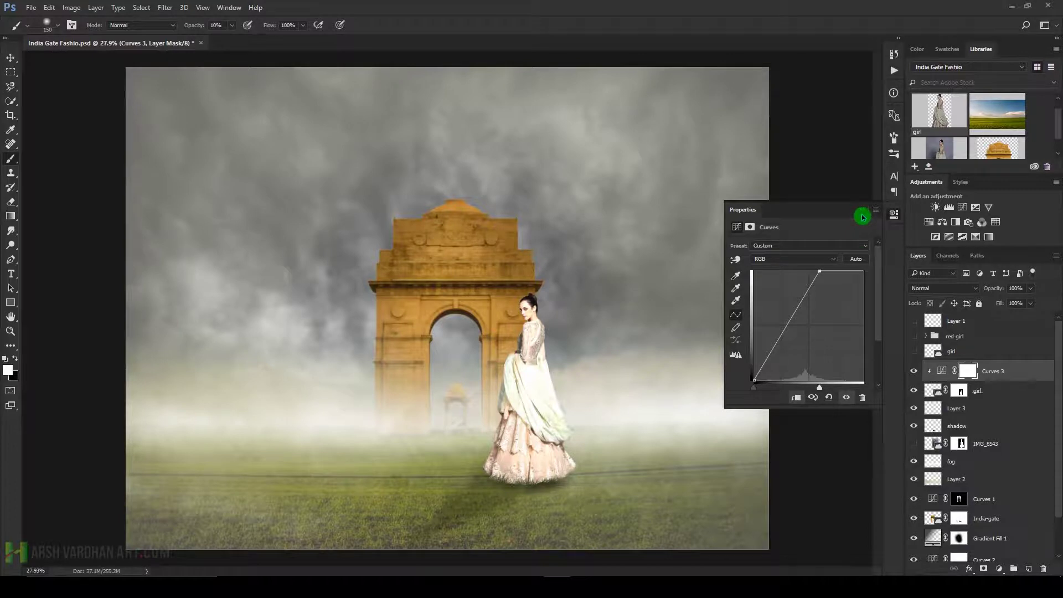
pyautogui.click(862, 212)
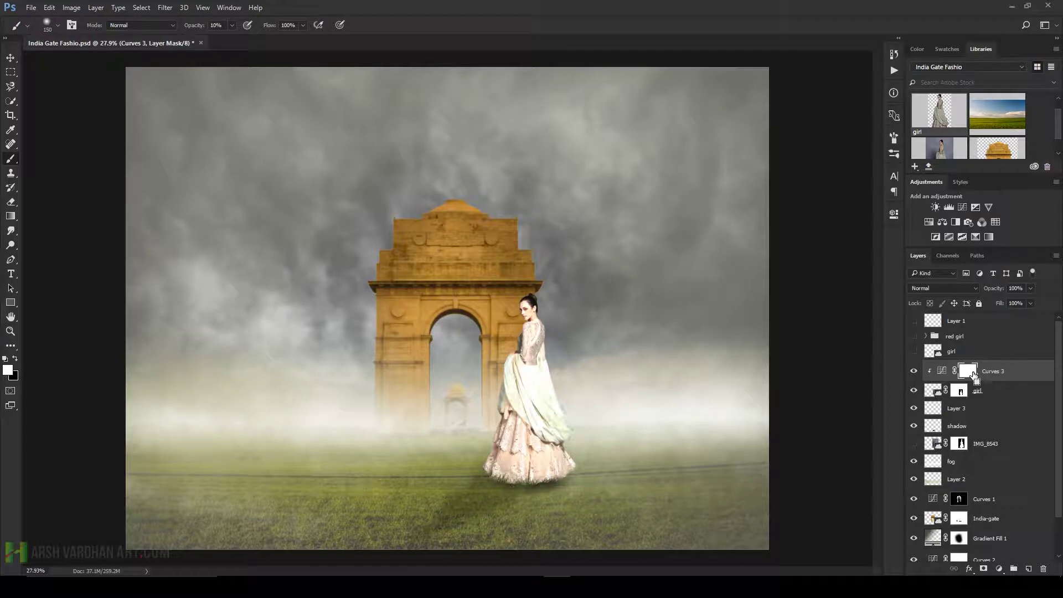
# Step: Invert the Curves 3 mask to black and paint highlights along the woman's hair, back and outer shawl edge with a 50 px white brush
pyautogui.hotkey('ctrl', 'i')
pyautogui.moveTo(513, 332); pyautogui.dragTo(576, 369)
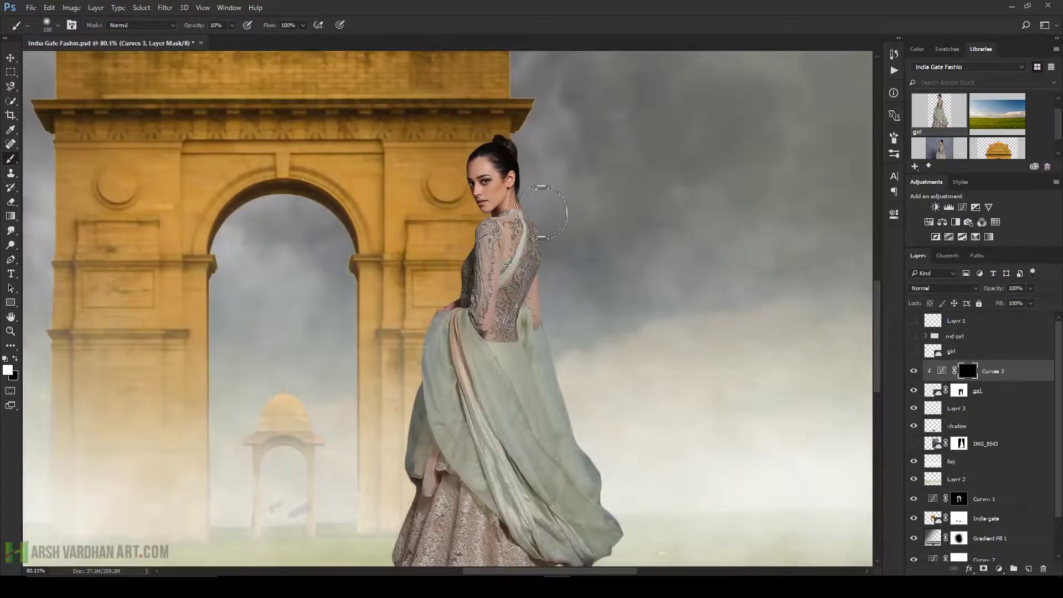
pyautogui.moveTo(511, 125); pyautogui.dragTo(526, 165)
pyautogui.press('[')
pyautogui.press('[')
pyautogui.press('[')
pyautogui.press('3')
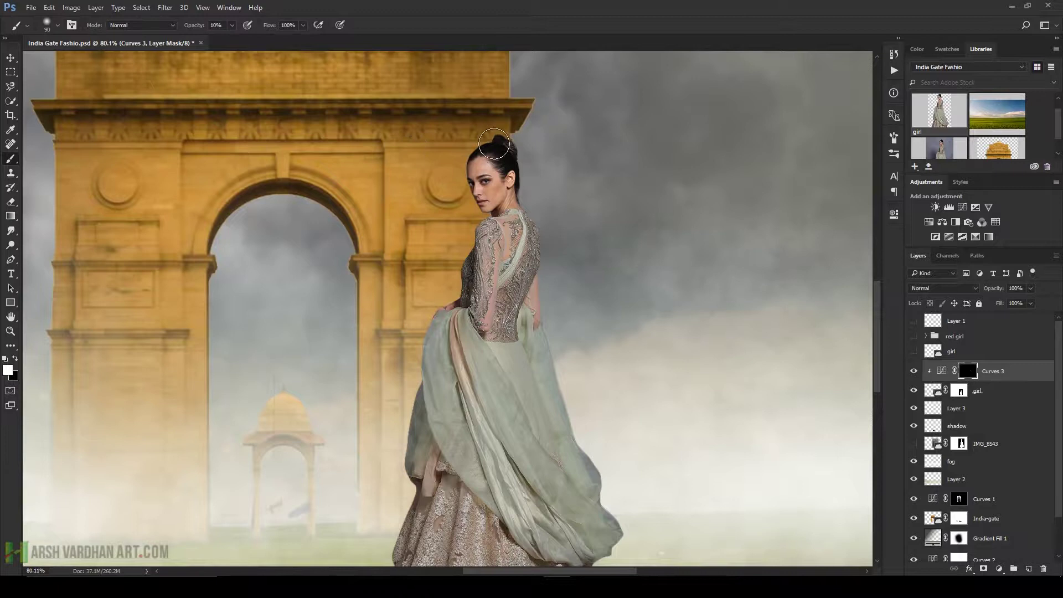
pyautogui.moveTo(517, 152)
pyautogui.mouseDown()
pyautogui.moveTo(510, 146)
pyautogui.moveTo(515, 204)
pyautogui.moveTo(541, 221)
pyautogui.moveTo(543, 308)
pyautogui.moveTo(610, 551)
pyautogui.mouseUp()
pyautogui.moveTo(600, 505)
pyautogui.mouseDown()
pyautogui.moveTo(558, 328)
pyautogui.moveTo(581, 380)
pyautogui.moveTo(564, 413)
pyautogui.moveTo(572, 364)
pyautogui.moveTo(560, 273)
pyautogui.moveTo(509, 142)
pyautogui.moveTo(515, 325)
pyautogui.mouseUp()
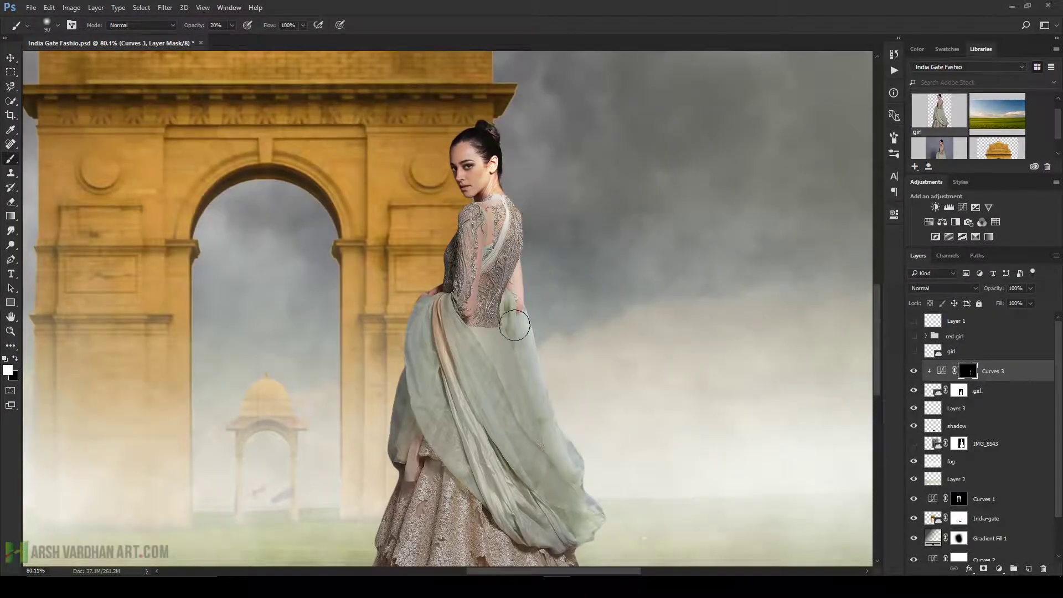
# Step: Brighten the shawl folds on the Curves 3 mask with a 70 px soft white brush at 10% opacity
pyautogui.press('1')
pyautogui.press(']')
pyautogui.press(']')
pyautogui.press('[')
pyautogui.press('[')
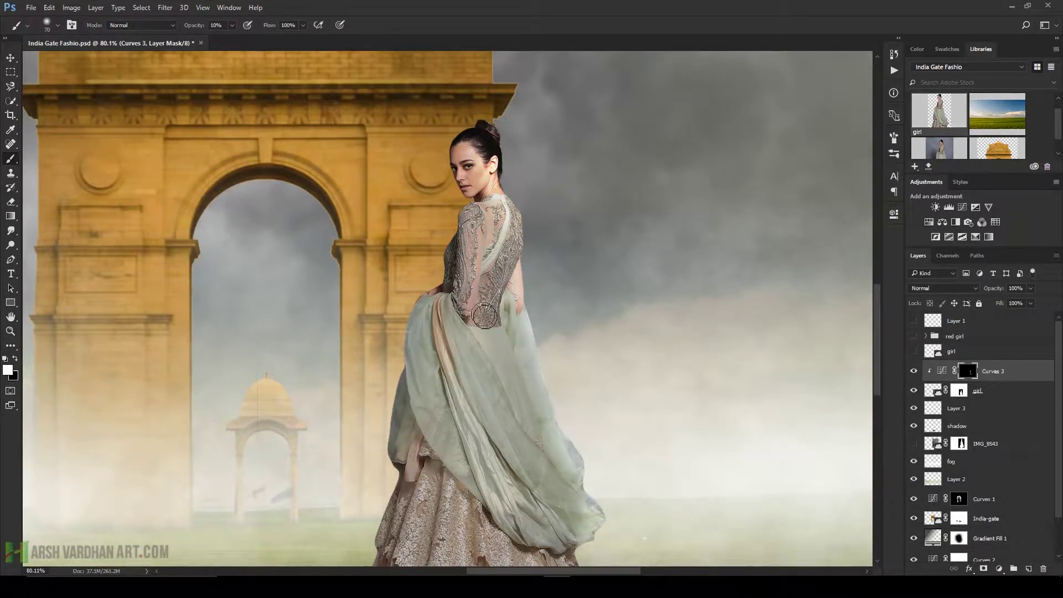
pyautogui.moveTo(527, 400)
pyautogui.mouseDown()
pyautogui.moveTo(551, 450)
pyautogui.moveTo(526, 446)
pyautogui.moveTo(478, 398)
pyautogui.moveTo(552, 508)
pyautogui.moveTo(524, 483)
pyautogui.moveTo(471, 466)
pyautogui.mouseUp()
pyautogui.moveTo(525, 502); pyautogui.dragTo(493, 373)
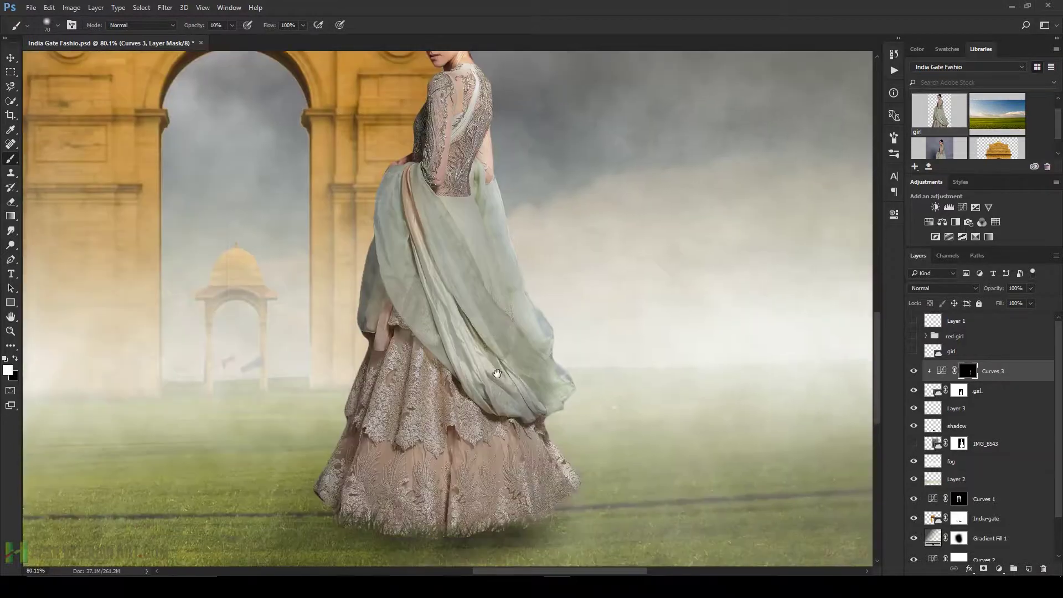
pyautogui.moveTo(473, 516)
pyautogui.mouseDown()
pyautogui.moveTo(509, 465)
pyautogui.moveTo(520, 494)
pyautogui.mouseUp()
pyautogui.moveTo(484, 336)
pyautogui.mouseDown()
pyautogui.moveTo(438, 257)
pyautogui.moveTo(528, 393)
pyautogui.moveTo(507, 344)
pyautogui.mouseUp()
pyautogui.scroll(6, 508, 344)
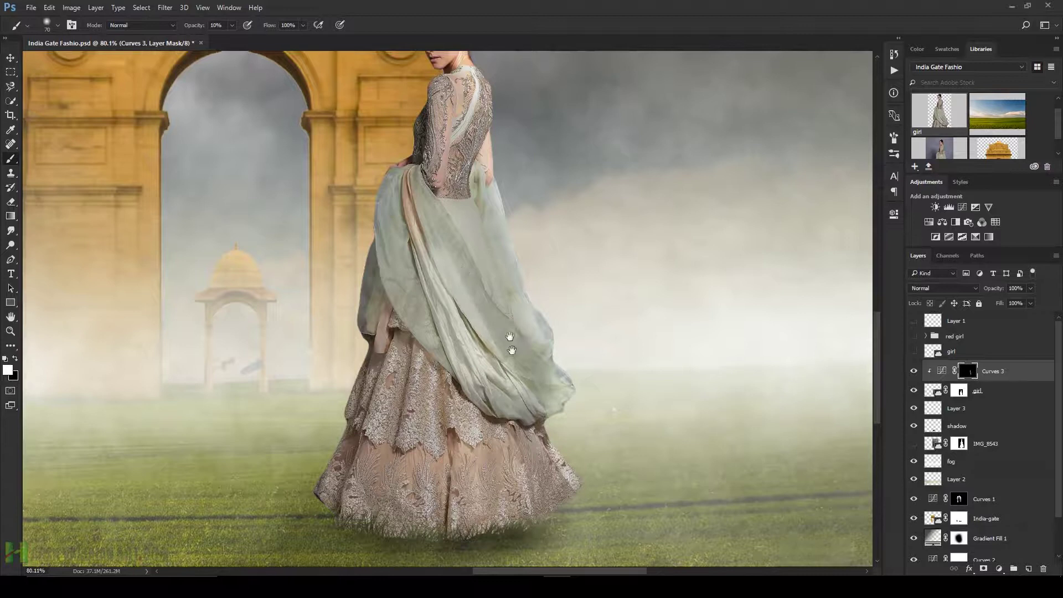
# Step: Extend the painted highlights down the shawl's outer side and onto the lace skirt, and save the document
pyautogui.moveTo(514, 176)
pyautogui.mouseDown()
pyautogui.moveTo(481, 175)
pyautogui.moveTo(470, 208)
pyautogui.moveTo(474, 227)
pyautogui.moveTo(475, 198)
pyautogui.moveTo(492, 246)
pyautogui.moveTo(468, 192)
pyautogui.moveTo(508, 369)
pyautogui.moveTo(515, 342)
pyautogui.moveTo(463, 376)
pyautogui.moveTo(495, 452)
pyautogui.moveTo(556, 539)
pyautogui.mouseUp()
pyautogui.moveTo(522, 496); pyautogui.dragTo(492, 387)
pyautogui.moveTo(422, 301)
pyautogui.mouseDown()
pyautogui.moveTo(413, 334)
pyautogui.moveTo(532, 437)
pyautogui.moveTo(520, 456)
pyautogui.moveTo(485, 457)
pyautogui.mouseUp()
pyautogui.moveTo(454, 383); pyautogui.dragTo(423, 237)
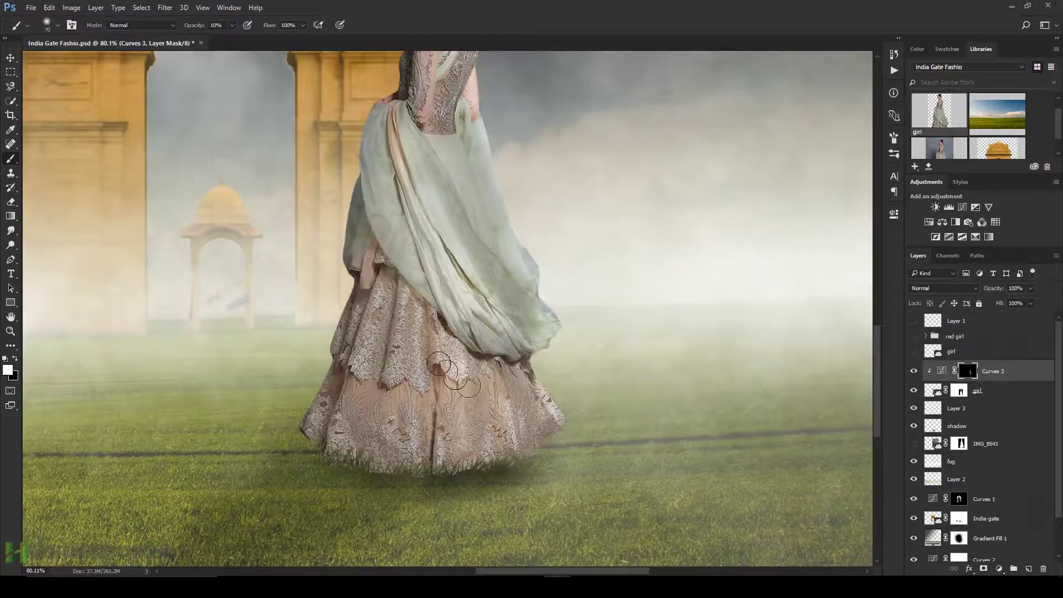
pyautogui.hotkey('ctrl', '0')
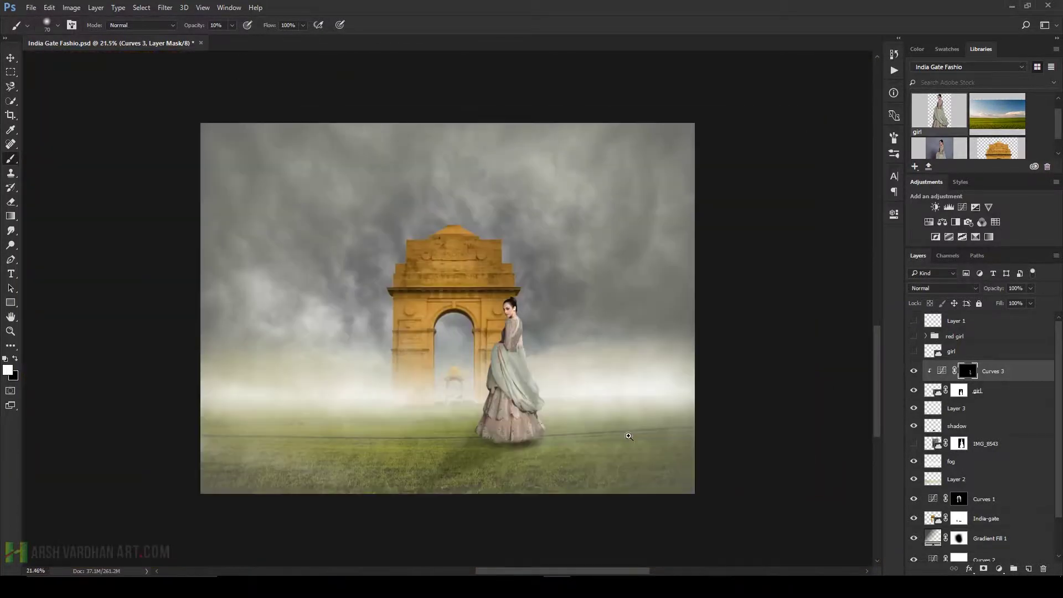
pyautogui.hotkey('ctrl', 's')
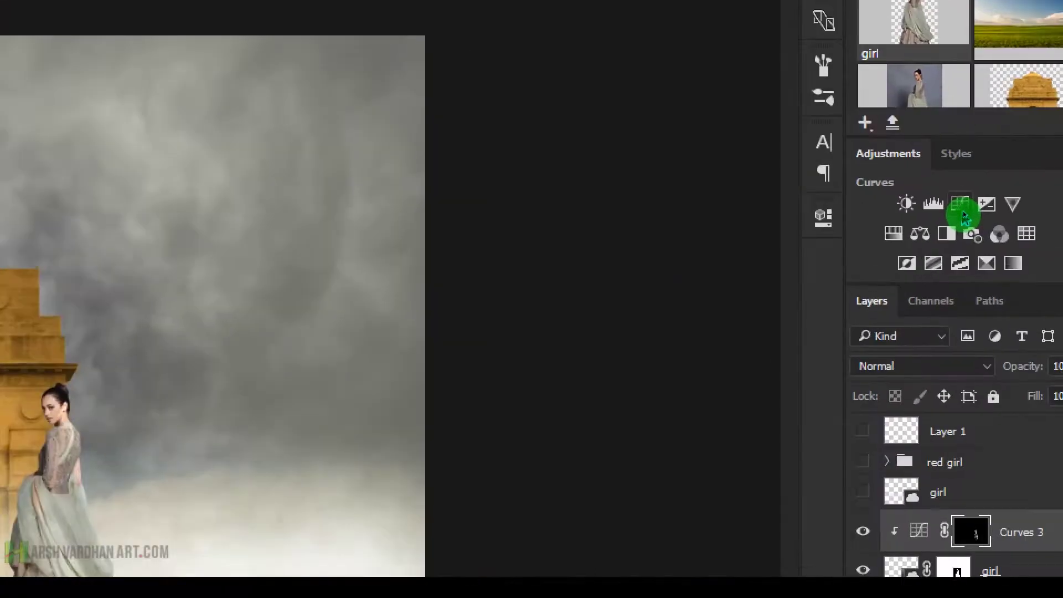
# Step: Add another Curves adjustment clipped to the girl layer, darken her by lowering the RGB white point, and invert its mask to black
pyautogui.click(963, 209)
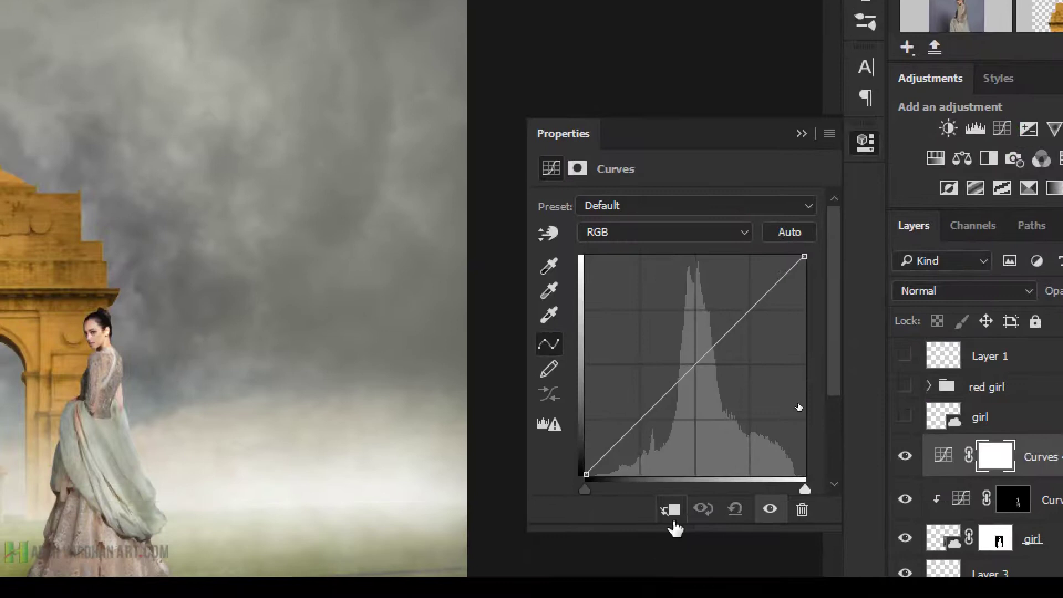
pyautogui.click(670, 513)
pyautogui.moveTo(805, 258); pyautogui.dragTo(805, 350)
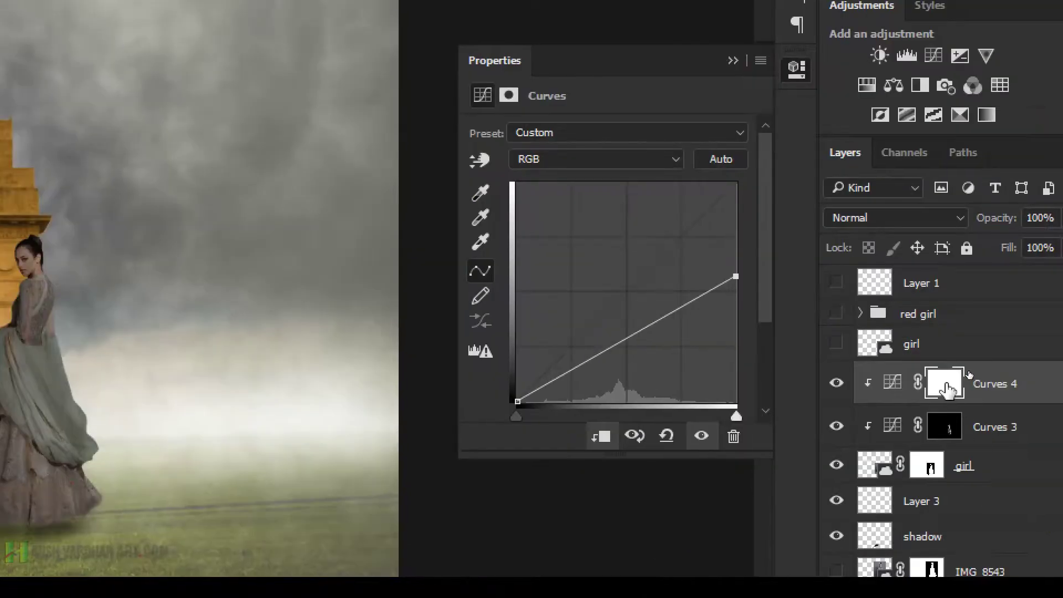
pyautogui.click(1015, 459)
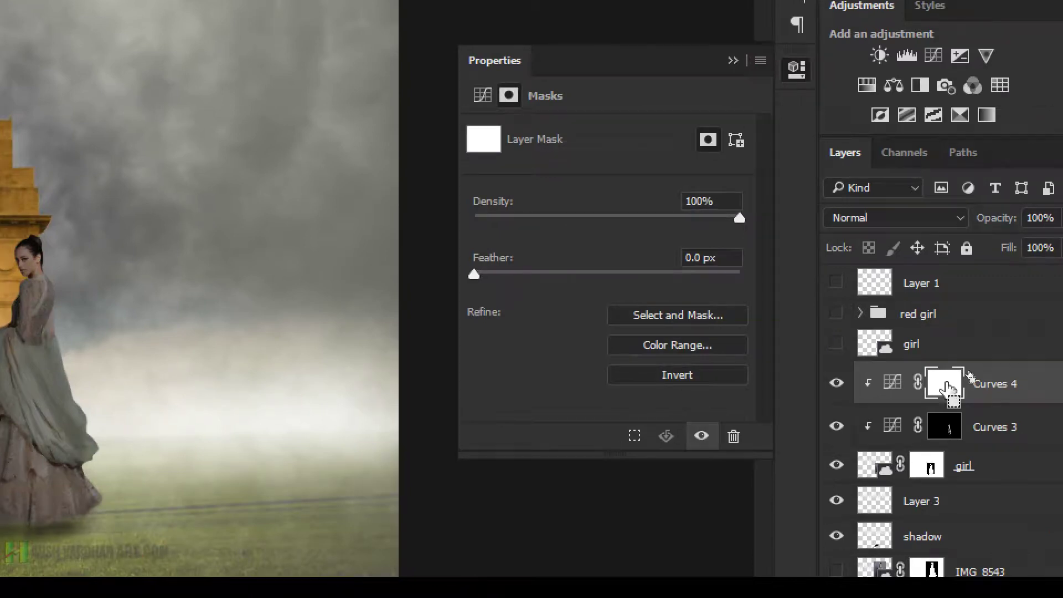
pyautogui.hotkey('ctrl', 'i')
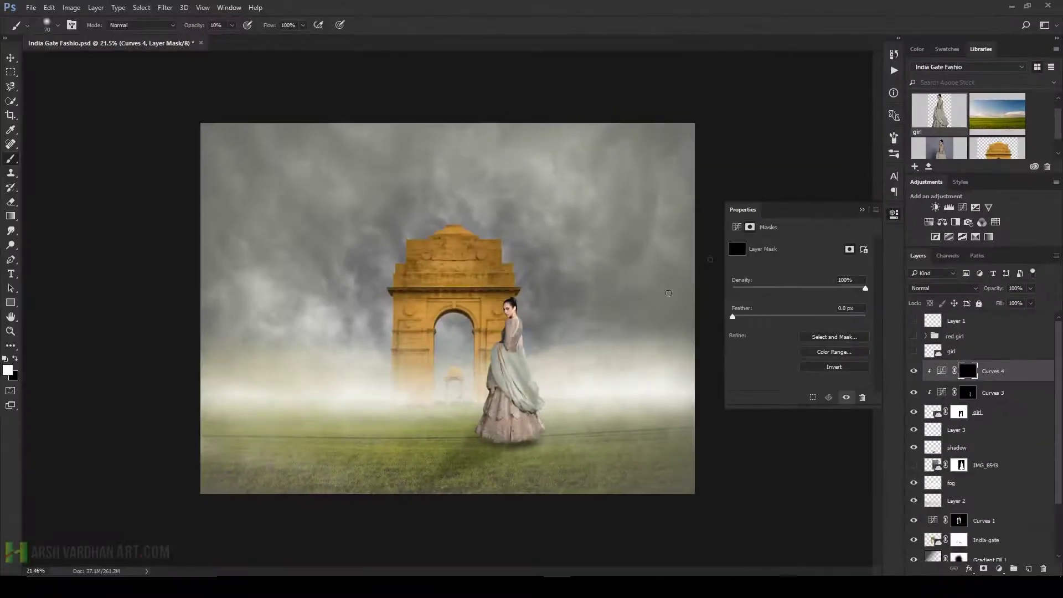
pyautogui.click(862, 209)
# Step: Paint shading on the Curves 4 mask along the gate-facing side of the shawl and skirt with a soft white brush at 10% opacity
pyautogui.moveTo(503, 343); pyautogui.dragTo(536, 378)
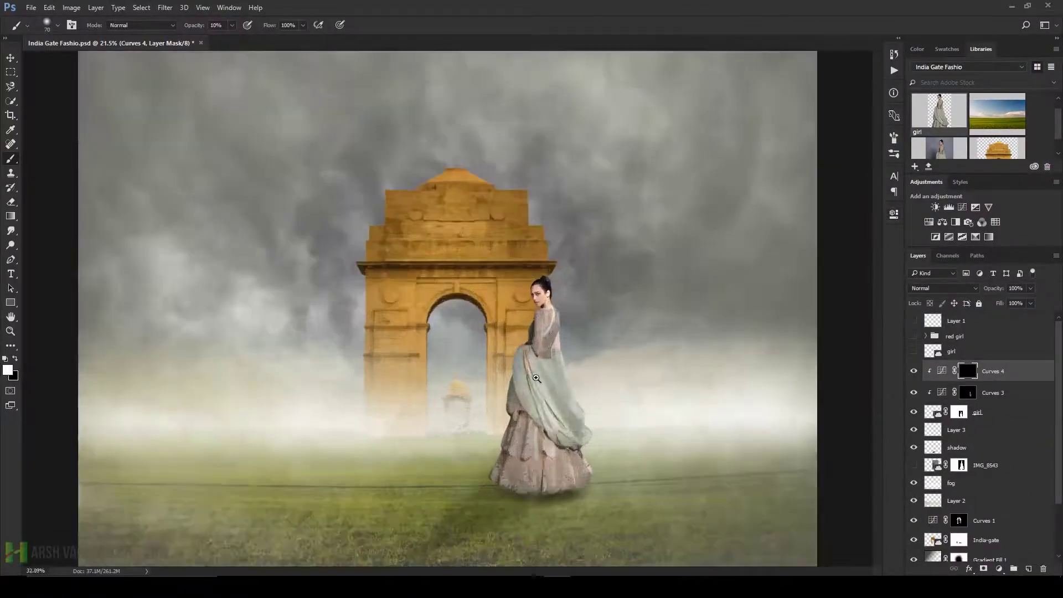
pyautogui.scroll(3, 537, 378)
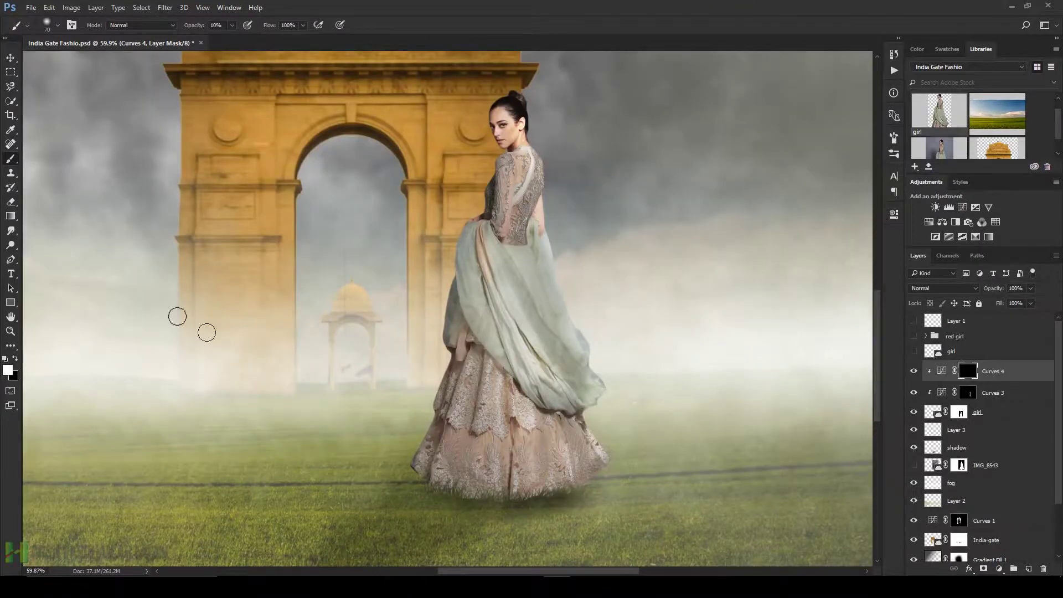
pyautogui.rightClick(331, 214)
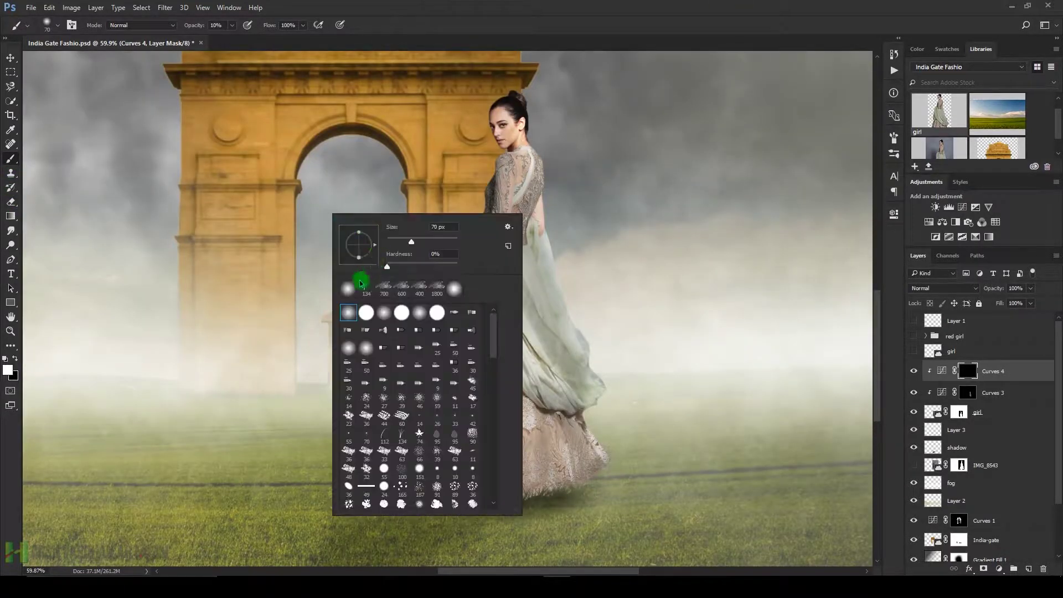
pyautogui.click(15, 359)
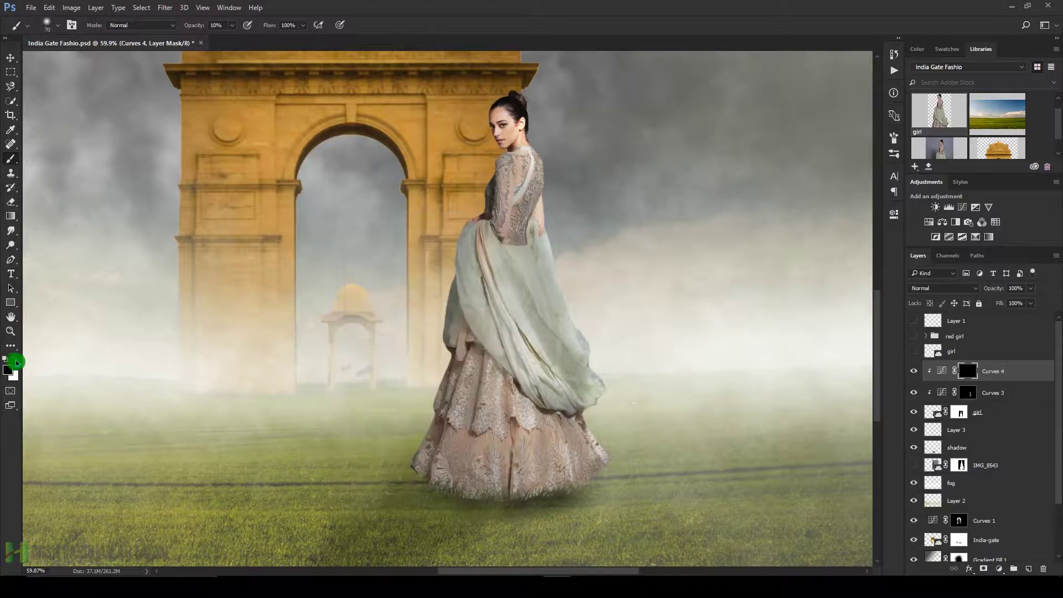
pyautogui.click(16, 362)
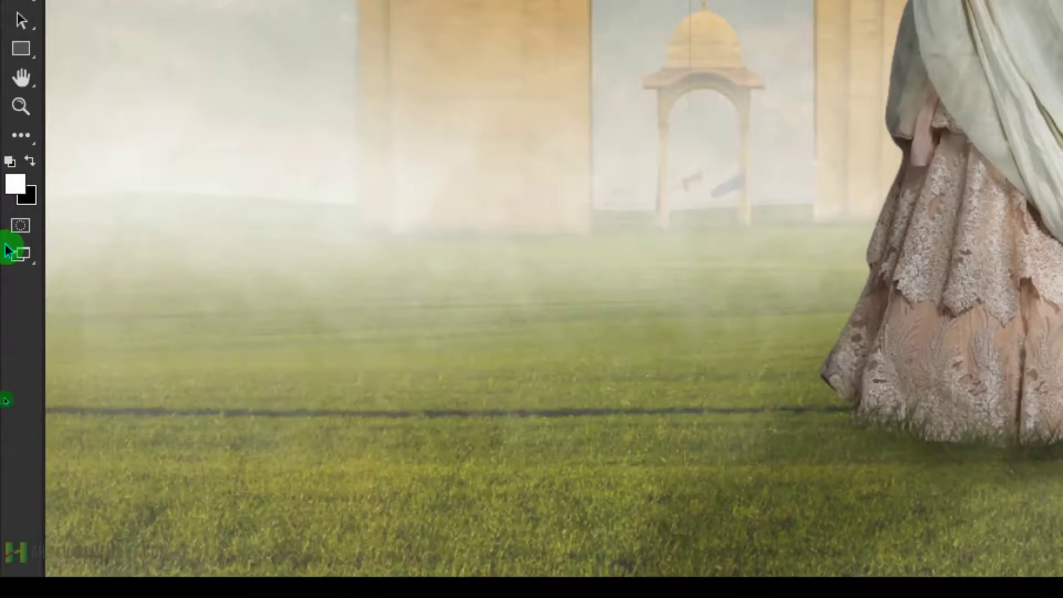
pyautogui.click(26, 191)
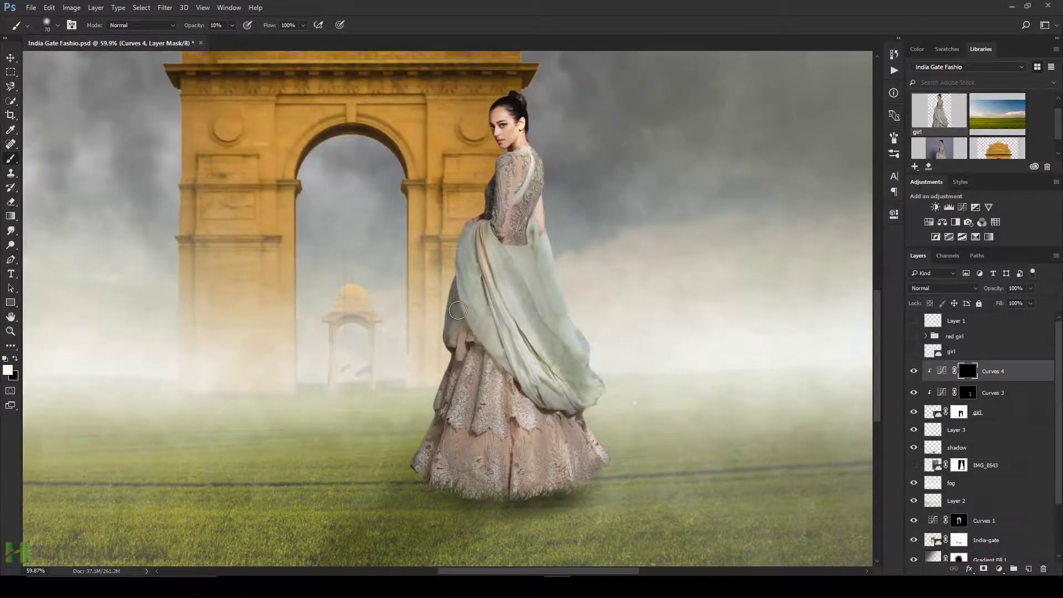
pyautogui.press(']')
pyautogui.press(']')
pyautogui.press(']')
pyautogui.press(']')
pyautogui.press(']')
pyautogui.press(']')
pyautogui.press('[')
pyautogui.press('[')
pyautogui.press('[')
pyautogui.press('[')
pyautogui.moveTo(480, 327)
pyautogui.mouseDown()
pyautogui.moveTo(467, 419)
pyautogui.moveTo(471, 397)
pyautogui.moveTo(458, 392)
pyautogui.moveTo(463, 418)
pyautogui.moveTo(483, 368)
pyautogui.moveTo(478, 482)
pyautogui.moveTo(479, 408)
pyautogui.moveTo(498, 415)
pyautogui.moveTo(499, 361)
pyautogui.moveTo(478, 227)
pyautogui.moveTo(478, 415)
pyautogui.moveTo(484, 186)
pyautogui.moveTo(471, 493)
pyautogui.moveTo(451, 448)
pyautogui.moveTo(473, 493)
pyautogui.mouseUp()
pyautogui.scroll(-5, 621, 403)
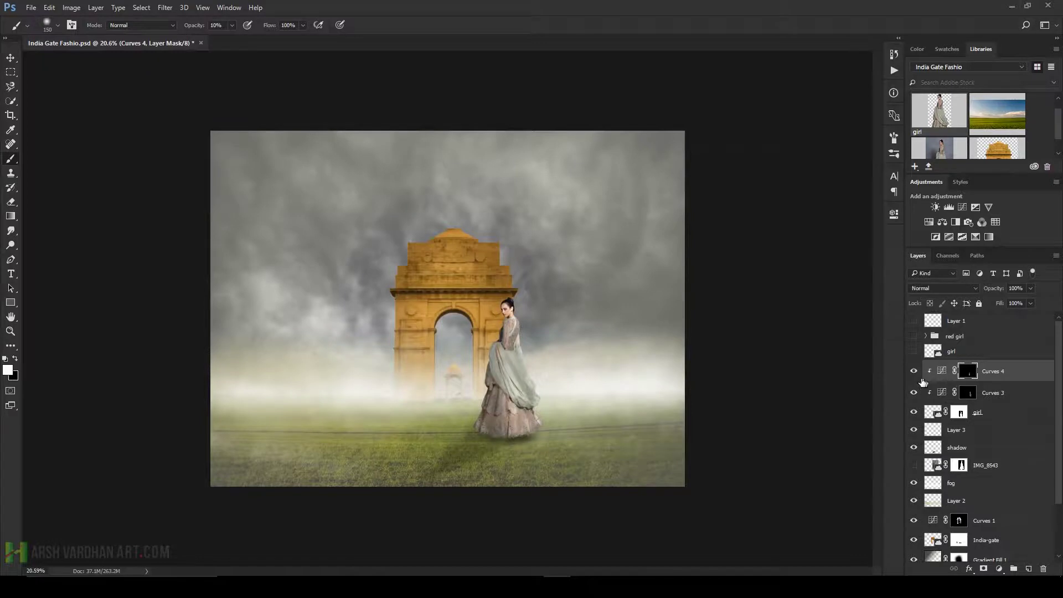
# Step: Compare the woman with and without the Curves 4 shading, keep it enabled, and save the document
pyautogui.click(915, 372)
pyautogui.click(915, 372)
pyautogui.hotkey('ctrl', 's')
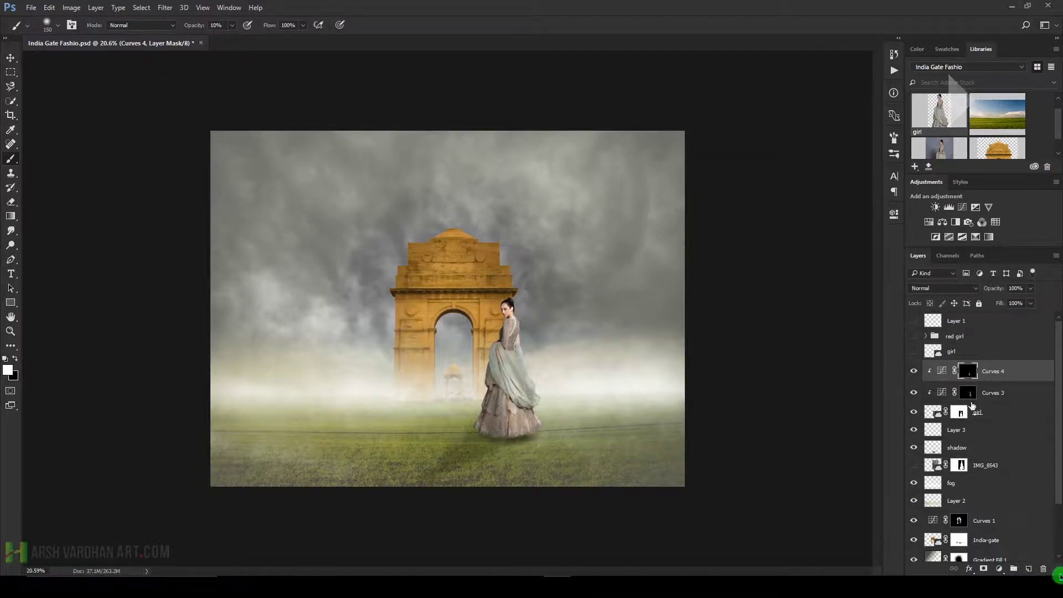
pyautogui.click(914, 372)
pyautogui.click(915, 373)
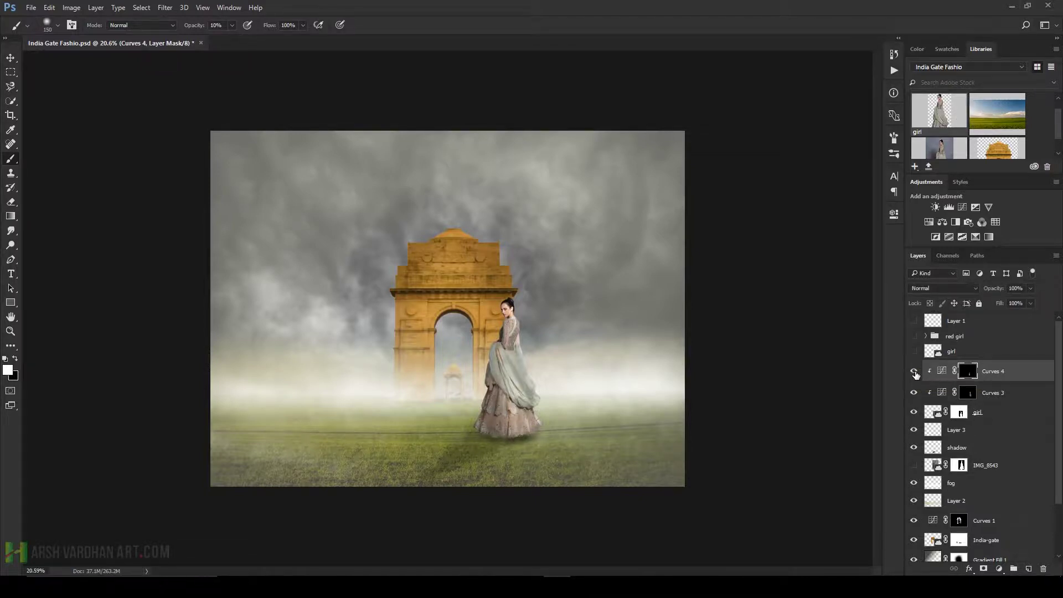
pyautogui.hotkey('ctrl', 's')
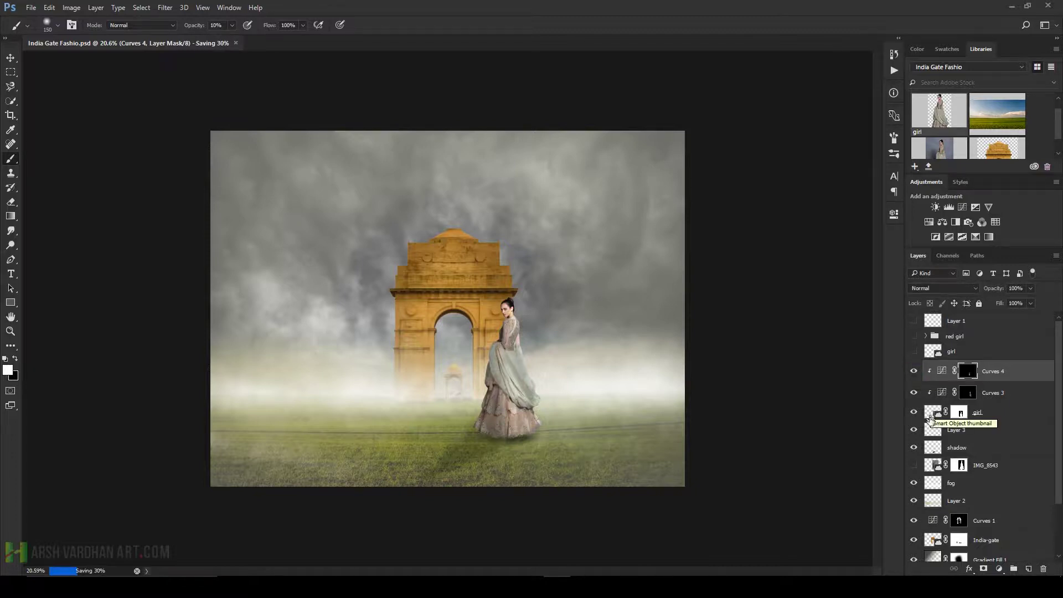
# Step: Warp the shadow layer into a slightly flatter, wider shape on the grass beneath the gown
pyautogui.click(932, 448)
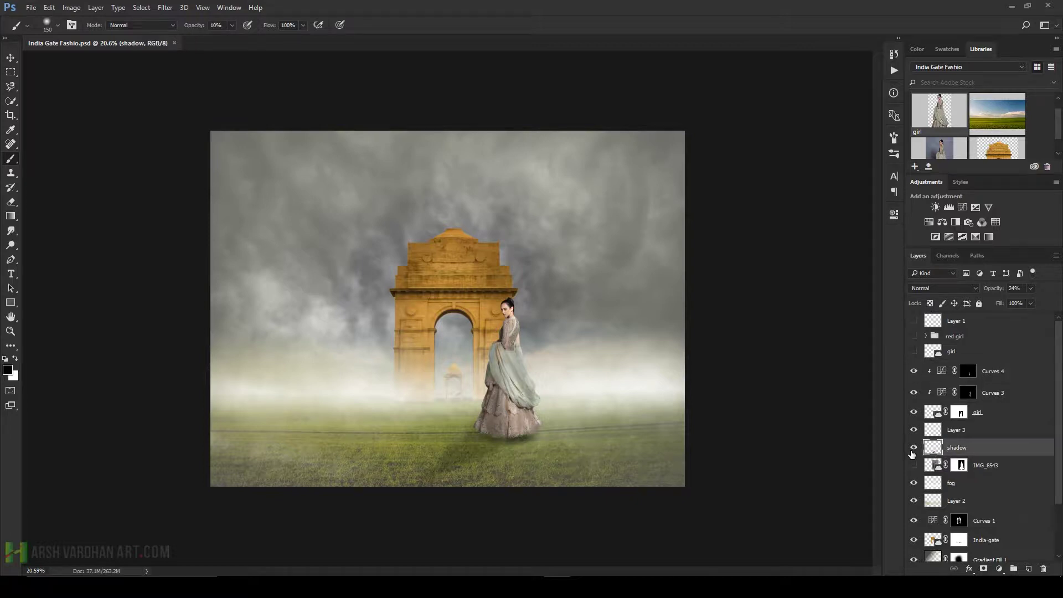
pyautogui.click(913, 448)
pyautogui.click(913, 448)
pyautogui.hotkey('ctrl', 't')
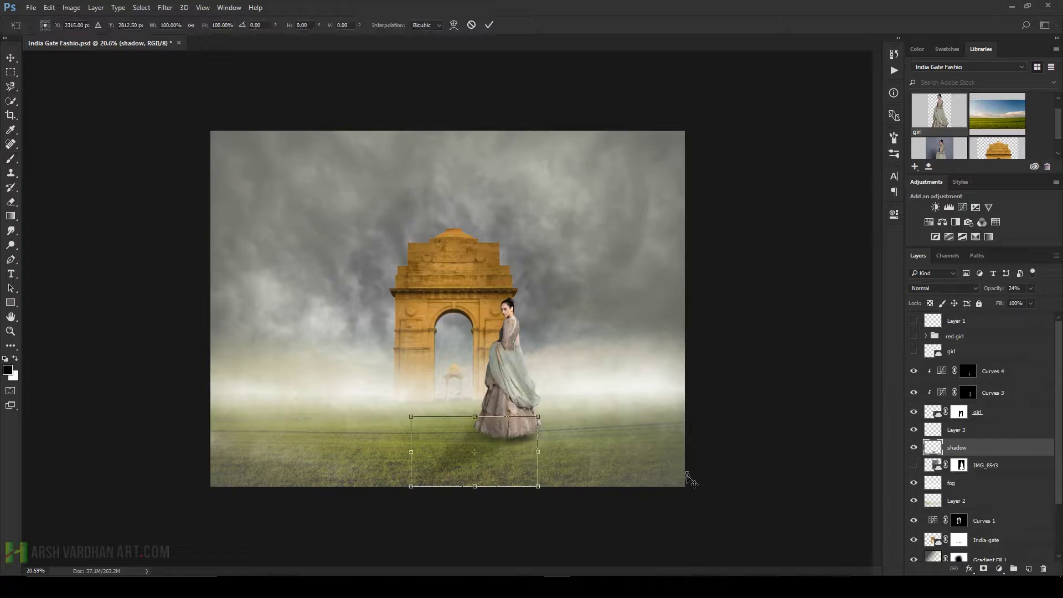
pyautogui.rightClick(424, 454)
pyautogui.click(454, 352)
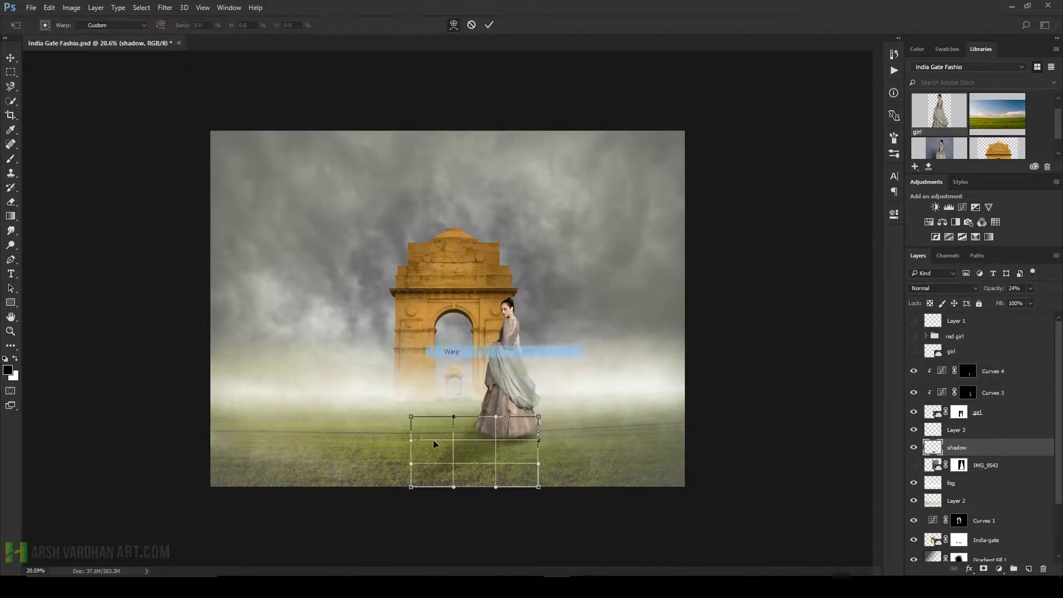
pyautogui.moveTo(427, 460)
pyautogui.mouseDown()
pyautogui.moveTo(415, 443)
pyautogui.moveTo(431, 453)
pyautogui.moveTo(401, 462)
pyautogui.moveTo(425, 467)
pyautogui.mouseUp()
pyautogui.press('Return')
pyautogui.press('b')
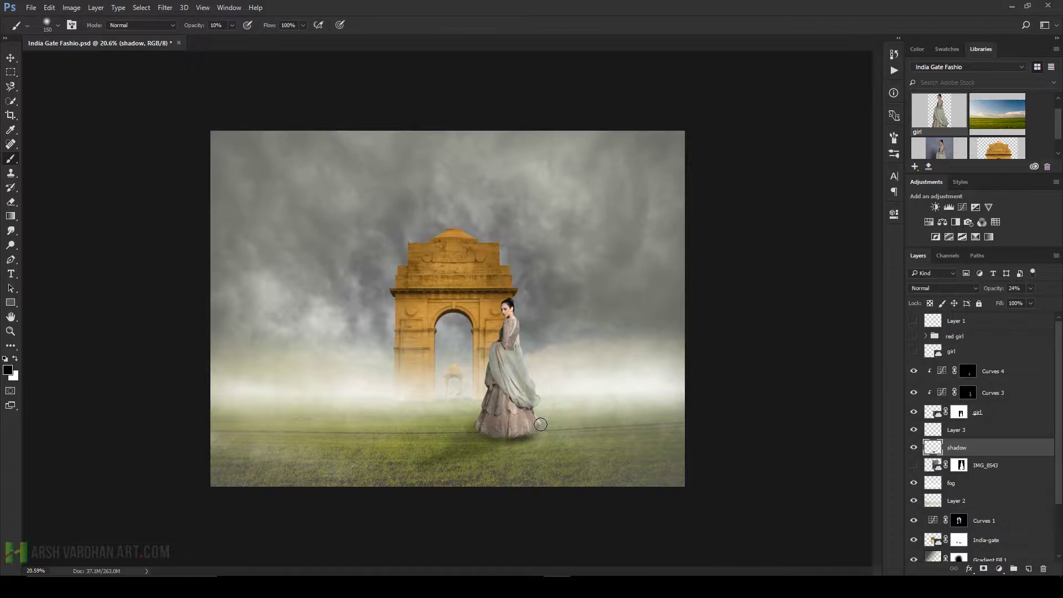
# Step: Free-transform the shadow layer to about 81% height and rotate it about 15° clockwise, keeping it against the hem
pyautogui.moveTo(544, 413); pyautogui.dragTo(562, 430)
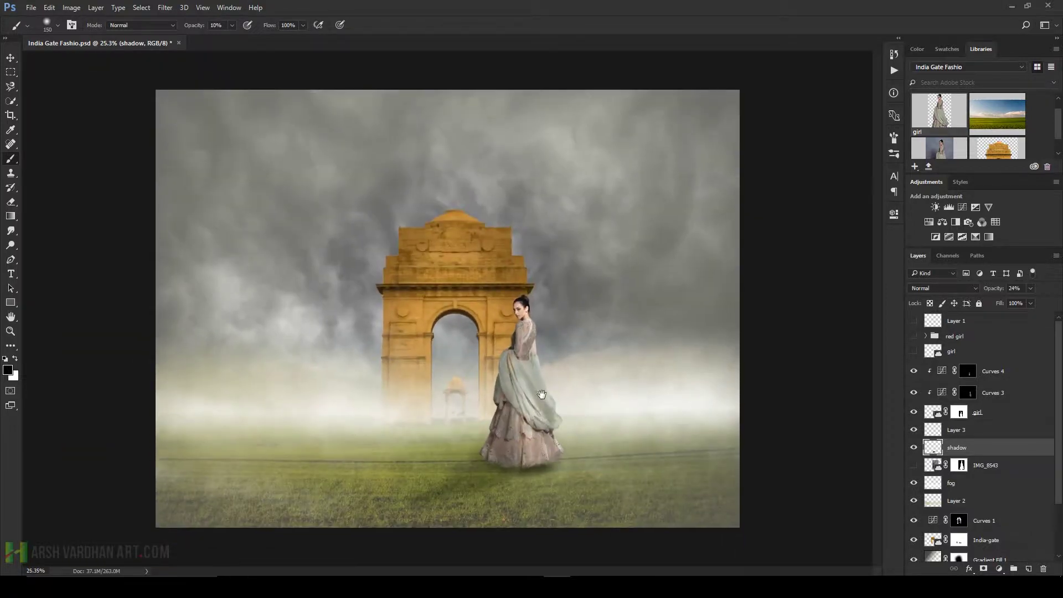
pyautogui.hotkey('ctrl', 't')
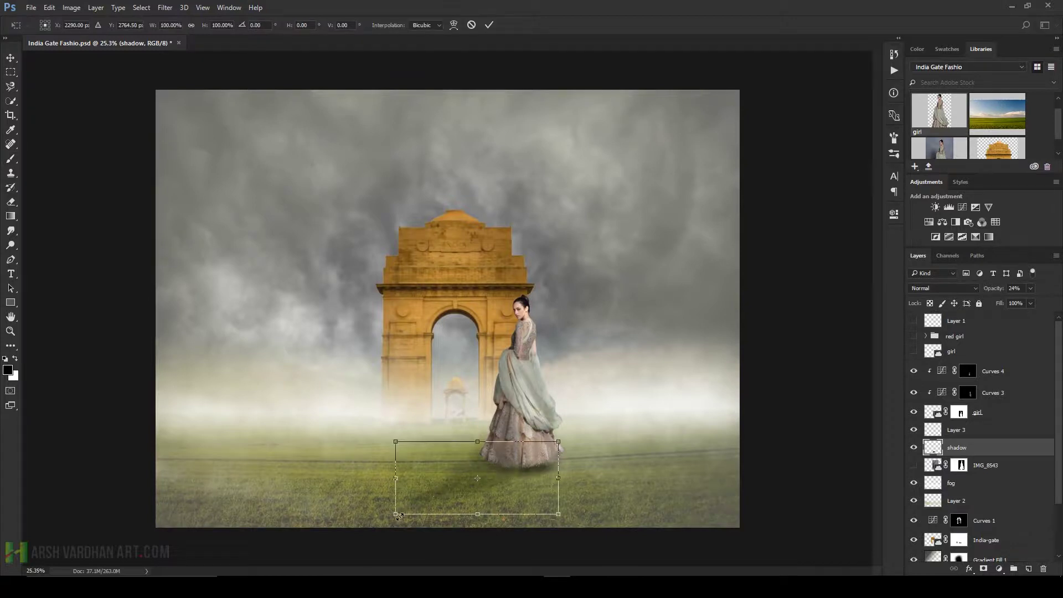
pyautogui.moveTo(396, 526); pyautogui.dragTo(388, 504)
pyautogui.moveTo(535, 506); pyautogui.dragTo(526, 486)
pyautogui.moveTo(477, 425); pyautogui.dragTo(473, 438)
pyautogui.moveTo(546, 488); pyautogui.dragTo(517, 480)
# Step: Distort the shadow by pulling its two far corners inward toward the woman, and apply the transform
pyautogui.rightClick(409, 455)
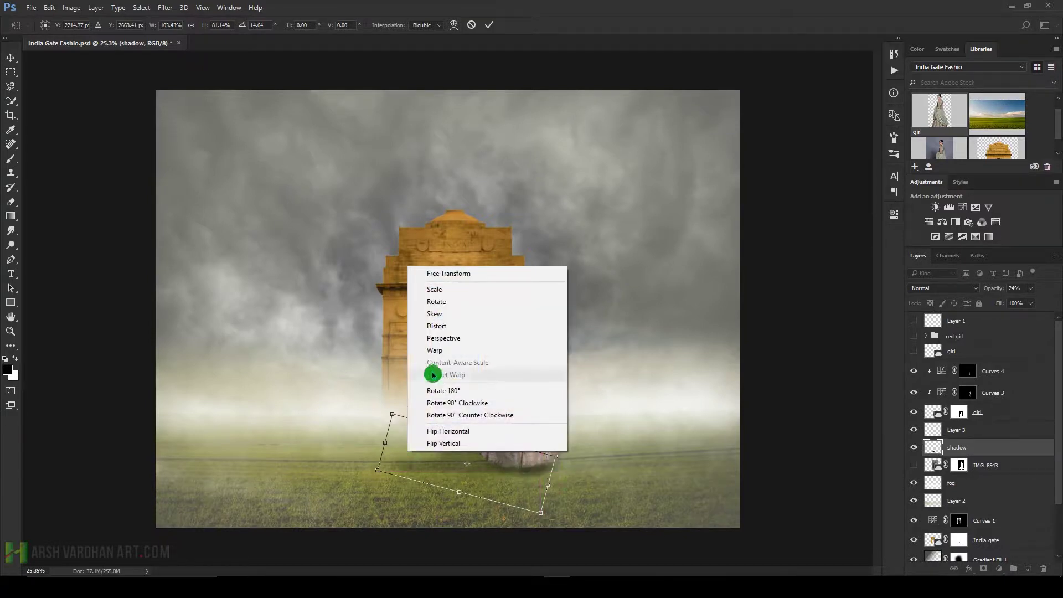
pyautogui.click(441, 327)
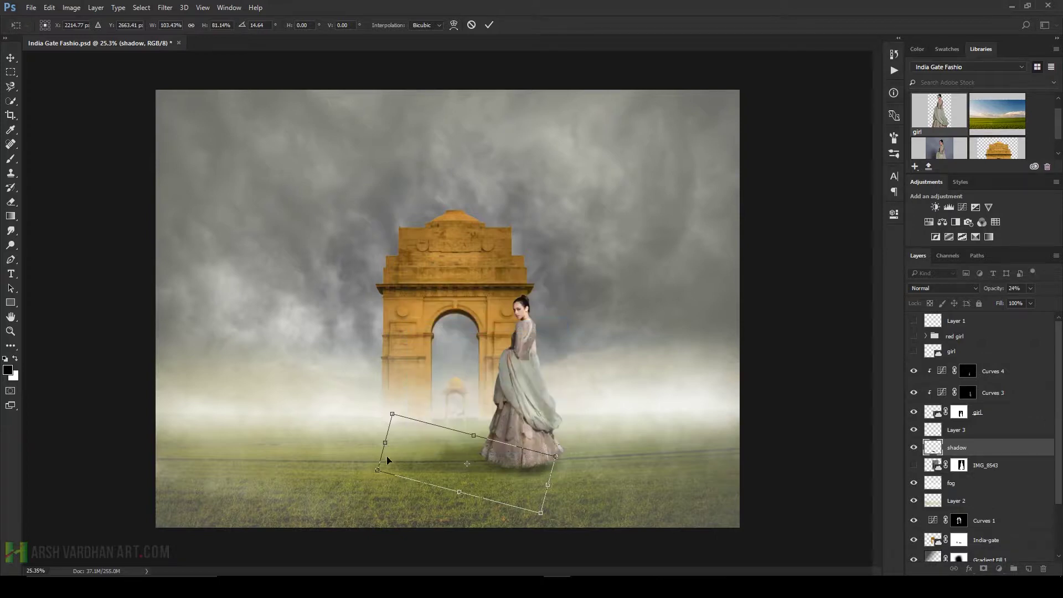
pyautogui.moveTo(379, 471); pyautogui.dragTo(397, 482)
pyautogui.moveTo(392, 414); pyautogui.dragTo(406, 416)
pyautogui.moveTo(401, 483); pyautogui.dragTo(396, 468)
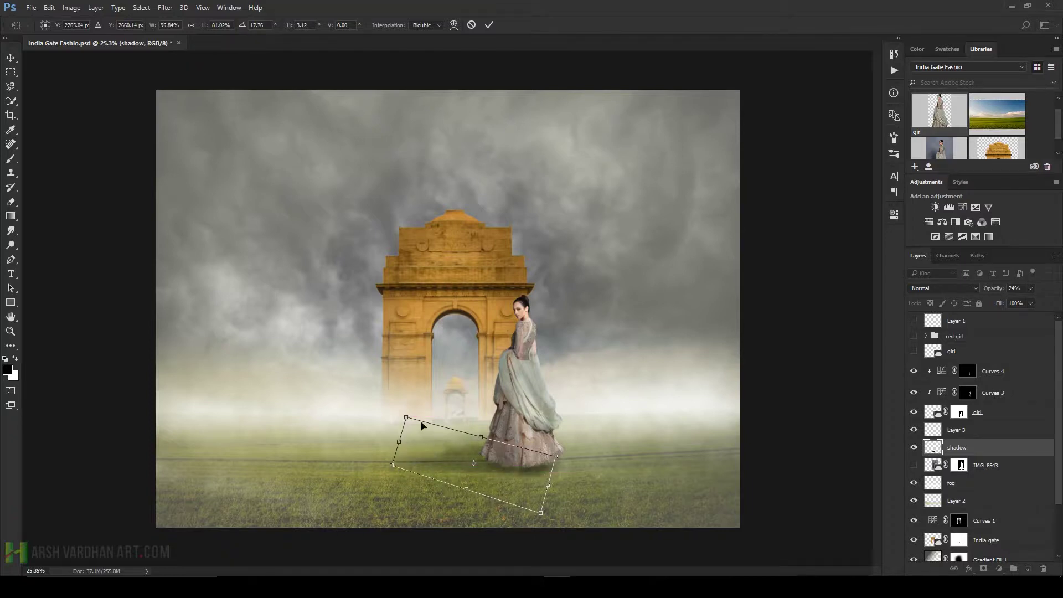
pyautogui.moveTo(408, 418); pyautogui.dragTo(410, 426)
pyautogui.press('Return')
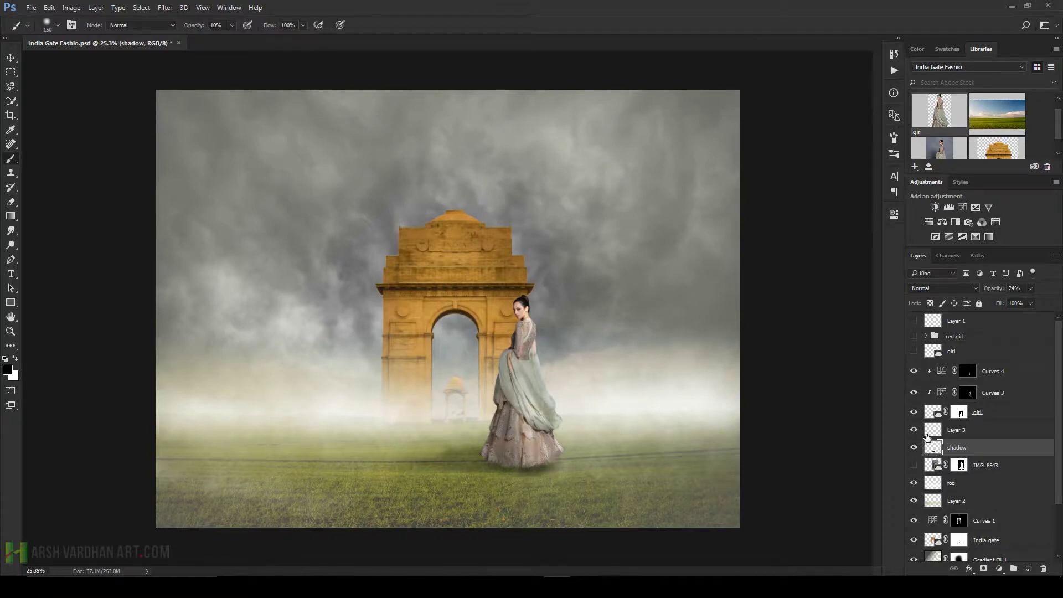
# Step: Nudge the Layer 3 contact shadow slightly left beneath the gown's hem
pyautogui.click(936, 434)
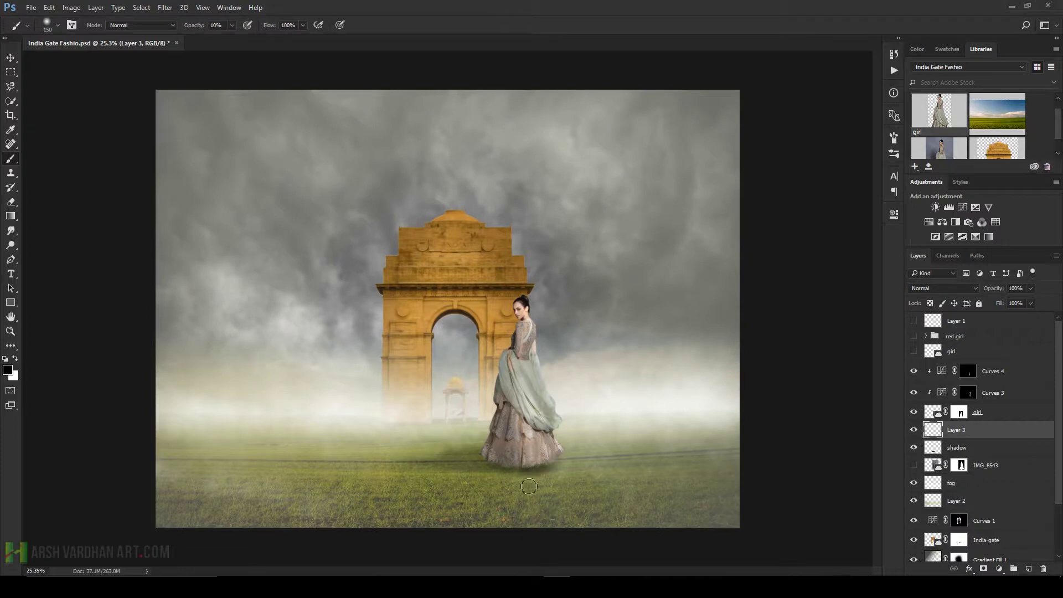
pyautogui.press('v')
pyautogui.moveTo(526, 467); pyautogui.dragTo(524, 466)
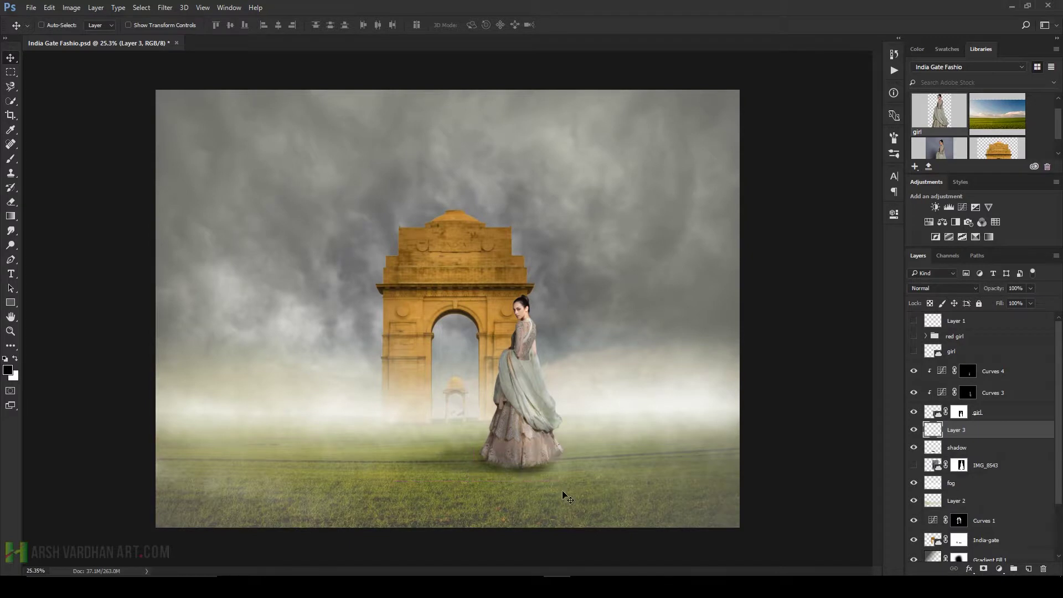
# Step: Save the composite with its adjusted ground shadows
pyautogui.hotkey('ctrl', 's')
pyautogui.scroll(-1, 570, 380)
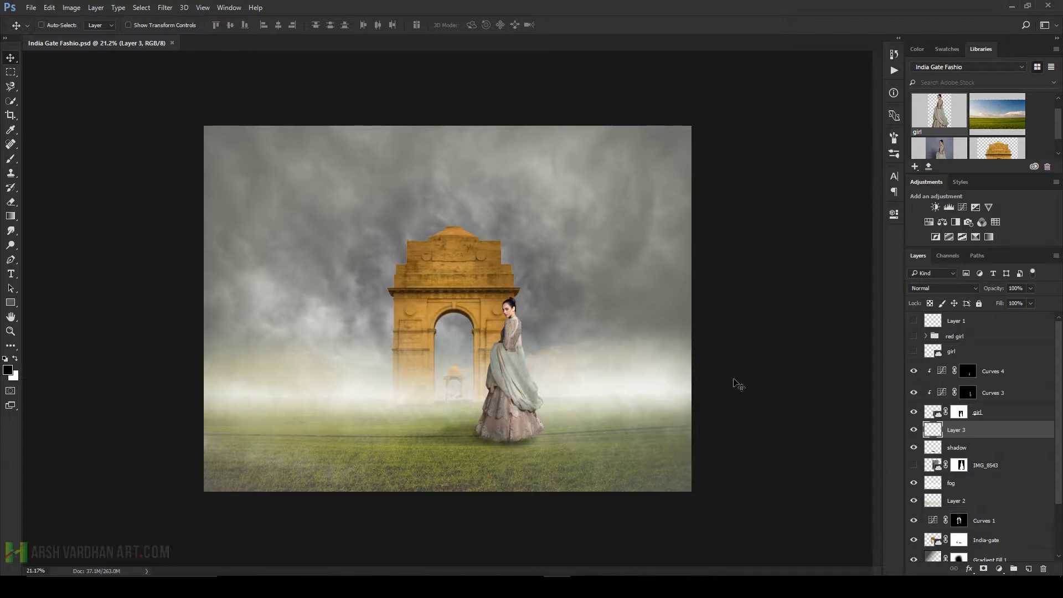
# Step: Apply a subtle, low-radius Gaussian Blur to the India-gate layer so the monument looks slightly softer behind the woman
pyautogui.scroll(-1, 1009, 498)
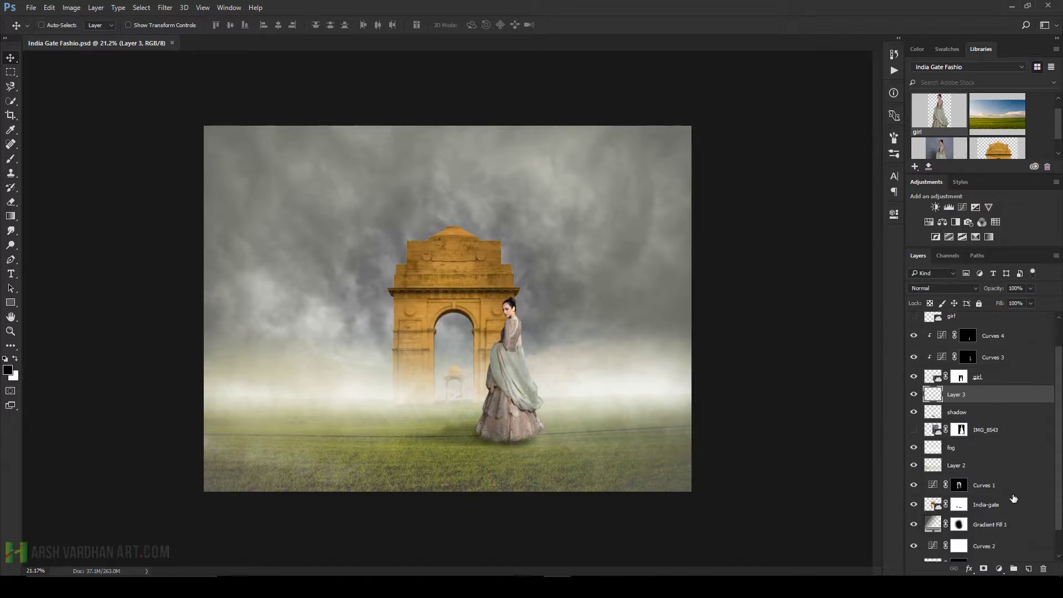
pyautogui.scroll(-1, 990, 474)
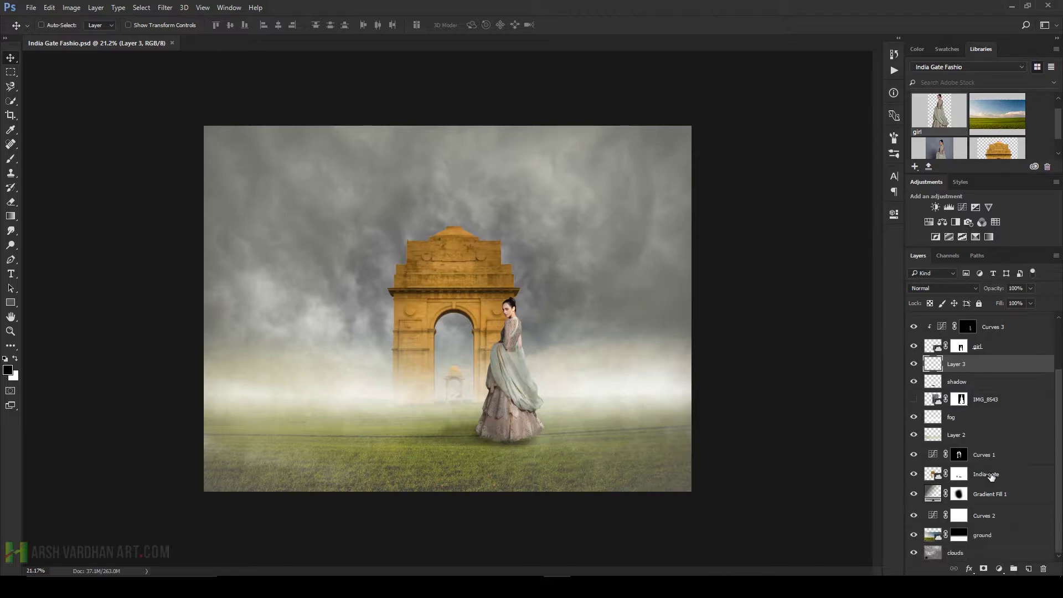
pyautogui.click(993, 478)
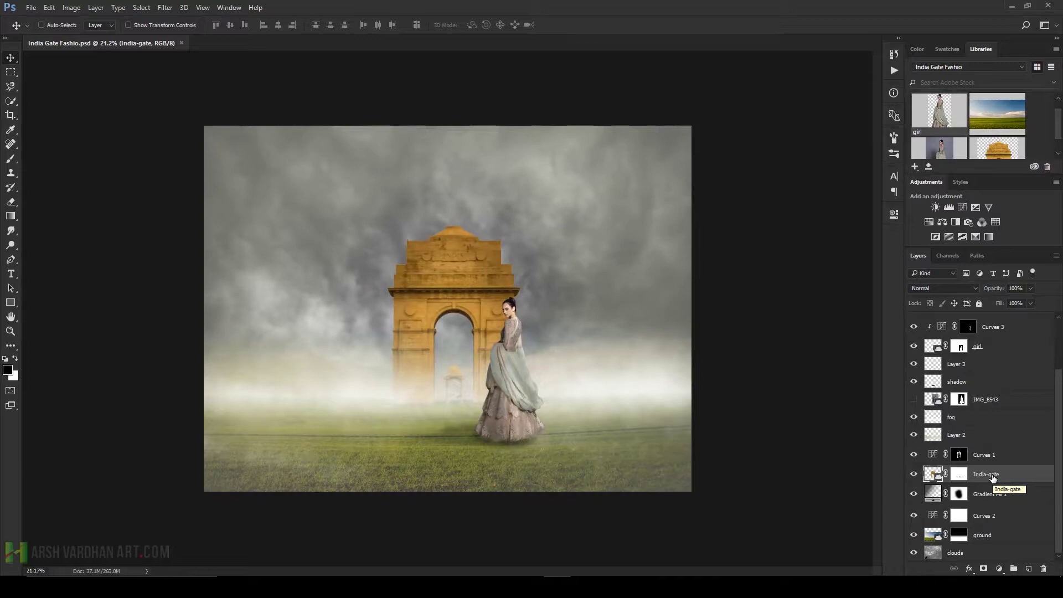
pyautogui.click(170, 7)
pyautogui.moveTo(212, 128)
pyautogui.moveTo(213, 128); pyautogui.dragTo(186, 50)
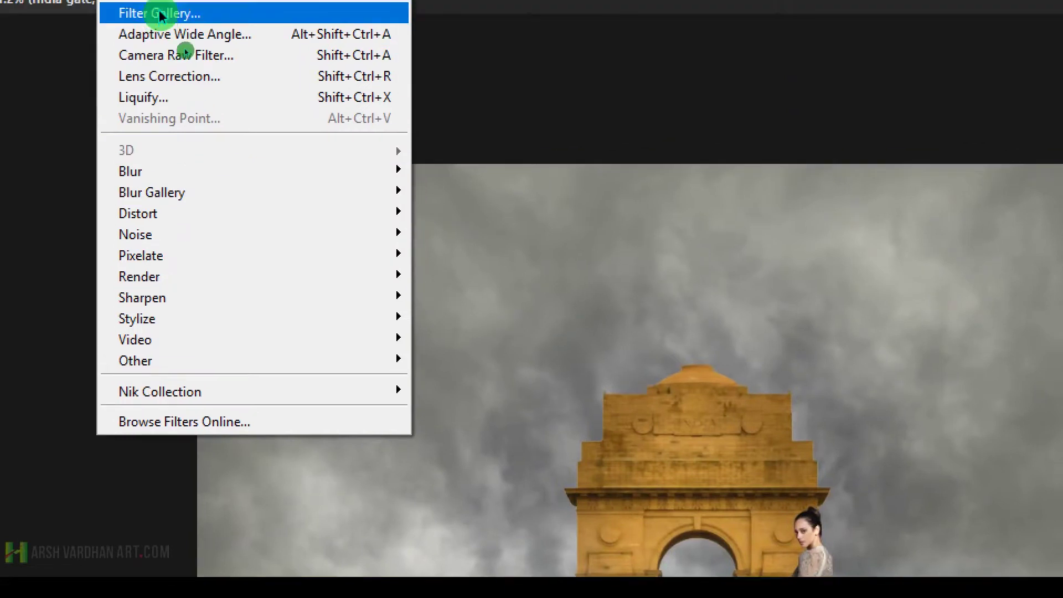
pyautogui.moveTo(161, 16); pyautogui.dragTo(504, 183)
pyautogui.moveTo(537, 264); pyautogui.dragTo(551, 340)
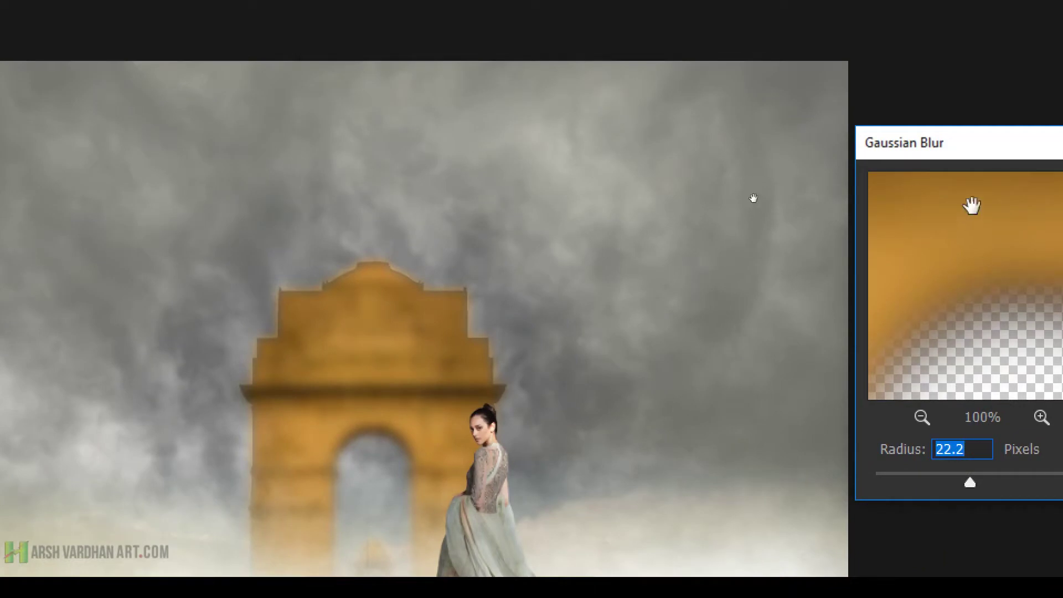
pyautogui.moveTo(996, 158); pyautogui.dragTo(816, 163)
pyautogui.moveTo(717, 502); pyautogui.dragTo(710, 510)
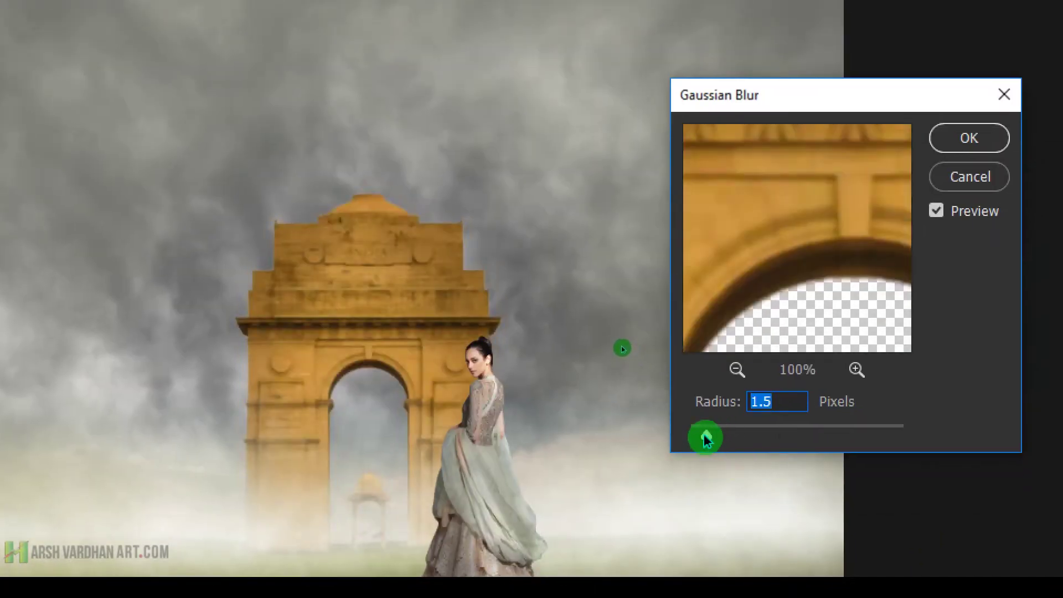
pyautogui.moveTo(706, 438)
pyautogui.mouseDown()
pyautogui.moveTo(722, 436)
pyautogui.moveTo(713, 434)
pyautogui.mouseUp()
pyautogui.click(984, 142)
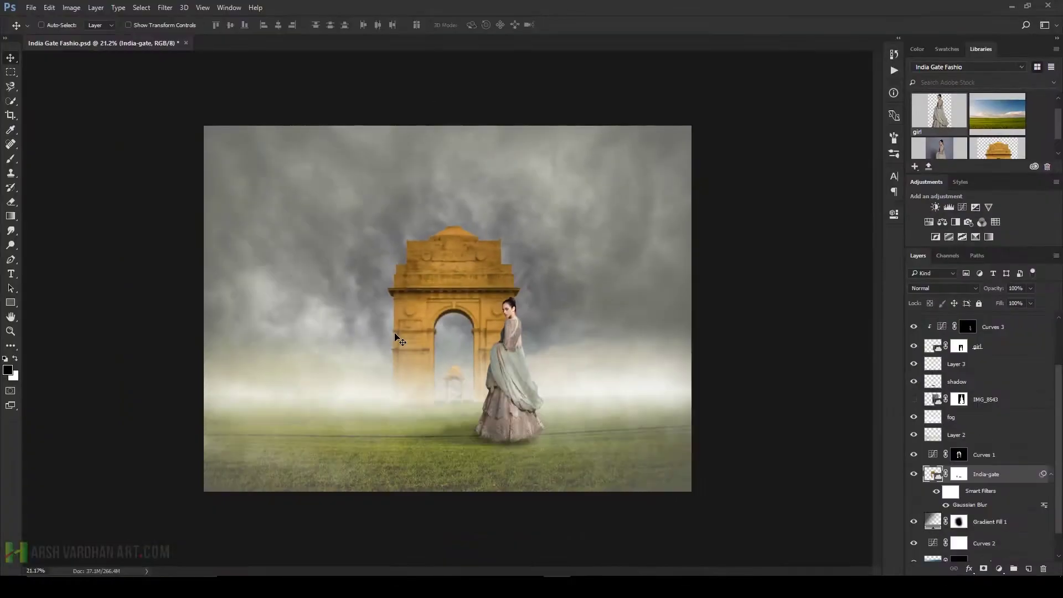
# Step: Collapse the India-gate layer's Smart Filters, and save the document after toggling that layer off and on
pyautogui.click(1052, 475)
pyautogui.click(915, 476)
pyautogui.click(915, 475)
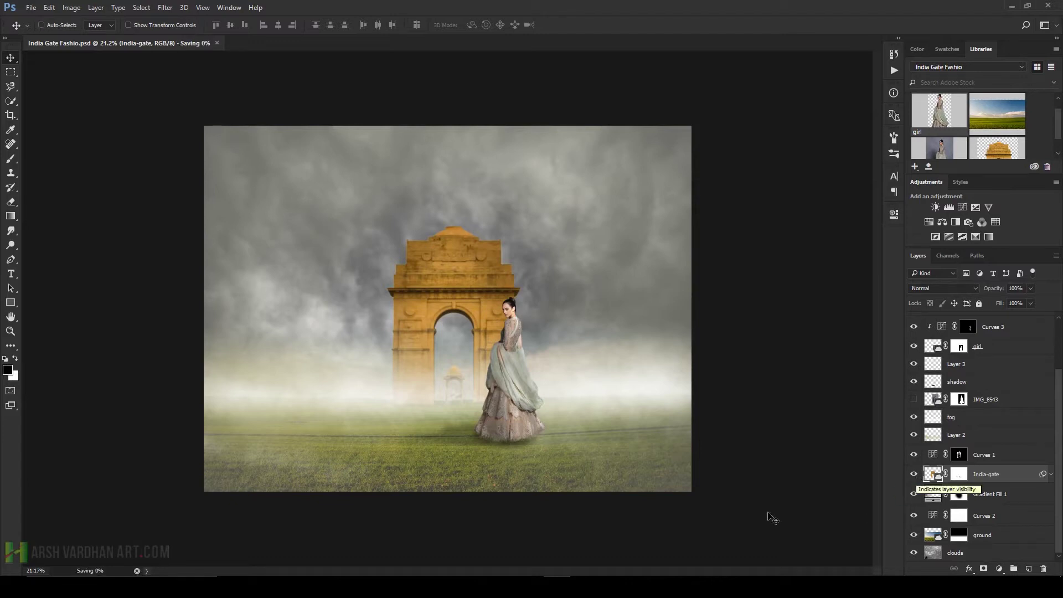
pyautogui.moveTo(495, 318); pyautogui.dragTo(455, 293)
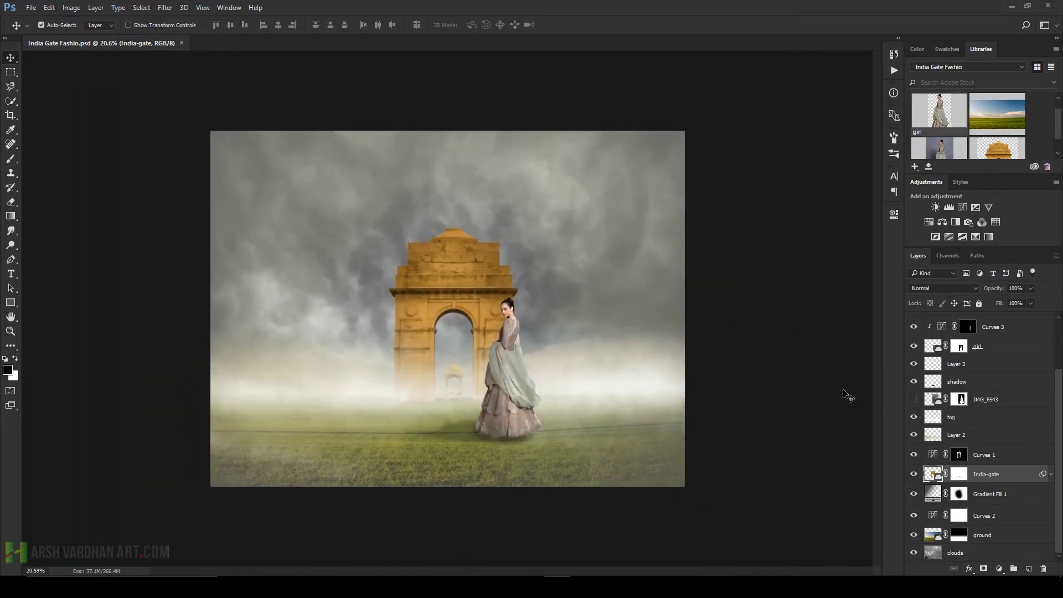